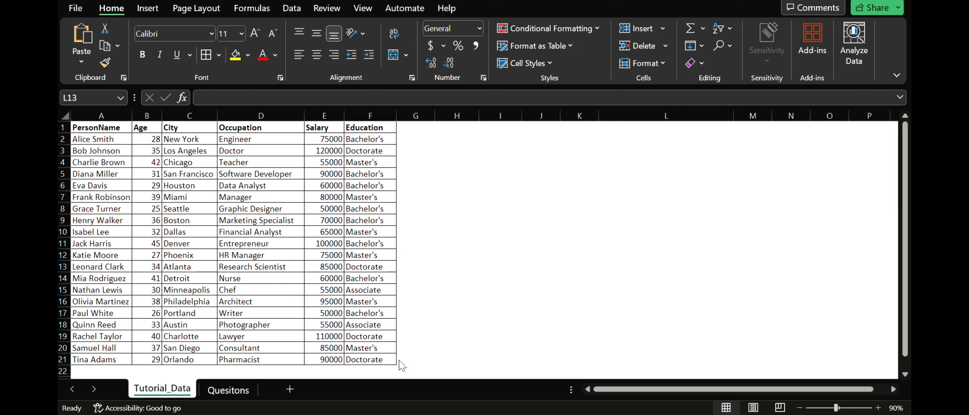
# Review the list of formula questions in B2:B15 on the Quesitons sheet.
pyautogui.click(236, 390)
pyautogui.click(236, 390)
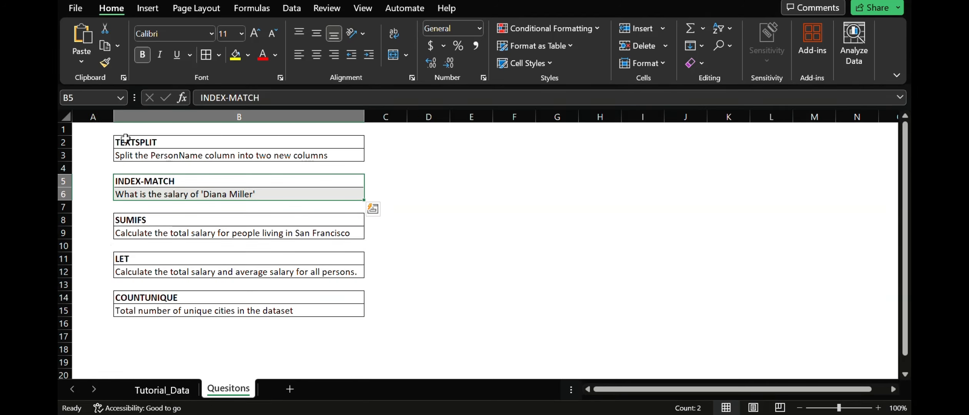
pyautogui.moveTo(126, 141); pyautogui.dragTo(210, 312)
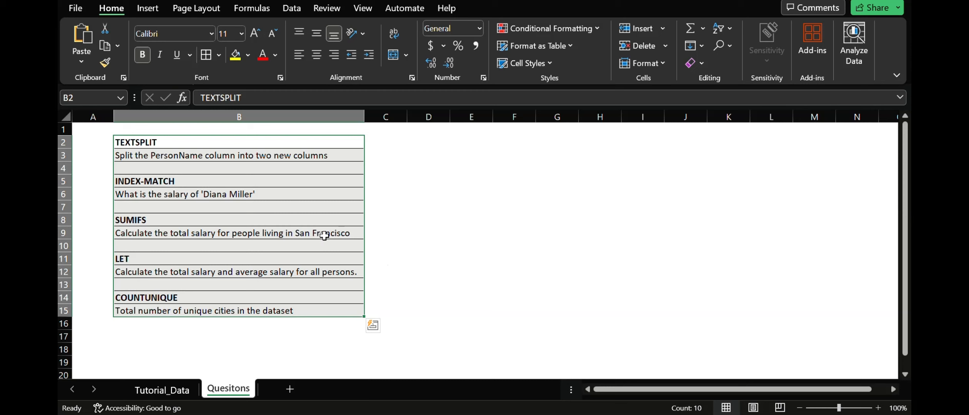
# Enter the label TEXTSPLIT in cell L1 of the Tutorial_Data sheet.
pyautogui.click(171, 391)
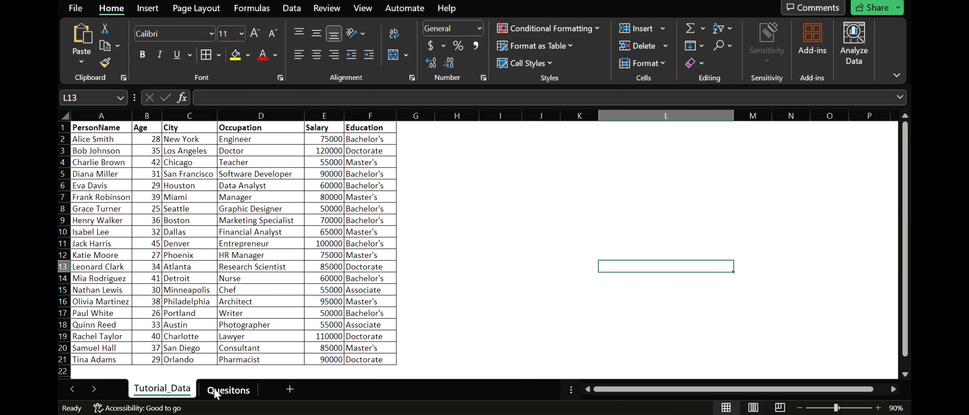
pyautogui.click(761, 128)
pyautogui.click(679, 128)
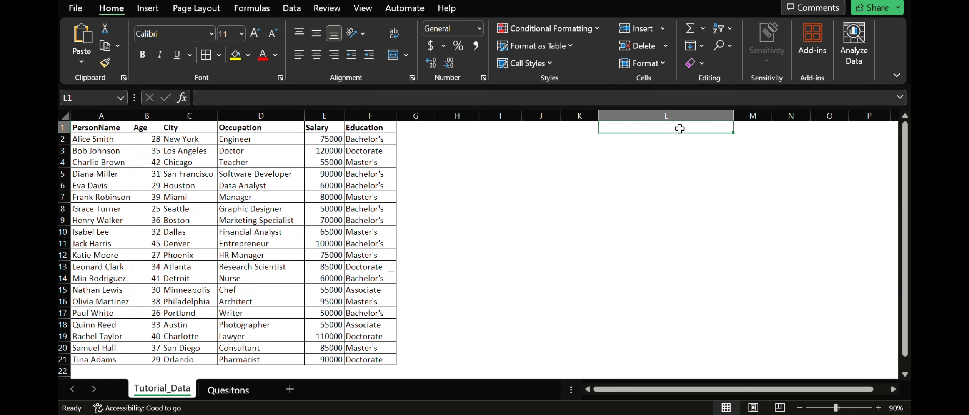
pyautogui.write('TEXTSOL')
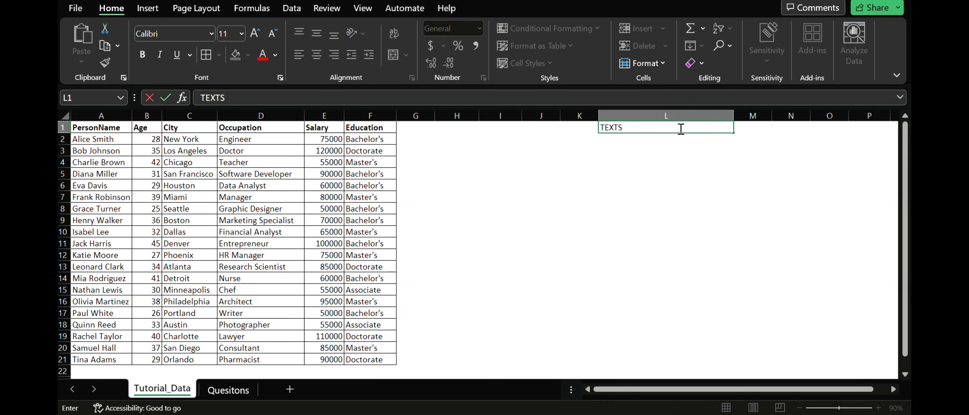
pyautogui.press('BackSpace')
pyautogui.press('BackSpace')
pyautogui.write('PLIT')
pyautogui.press('Left')
# Add the column headers FirstName in H1 and LastName in I1.
pyautogui.press('Left')
pyautogui.press('Left')
pyautogui.press('Left')
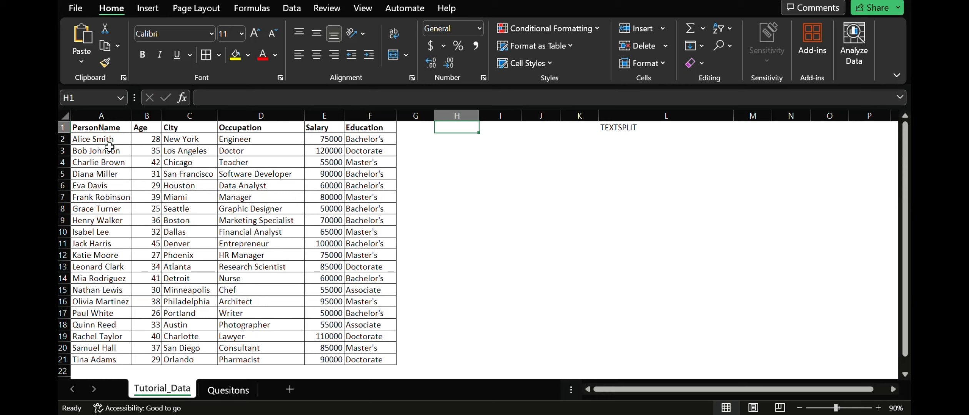
pyautogui.click(102, 116)
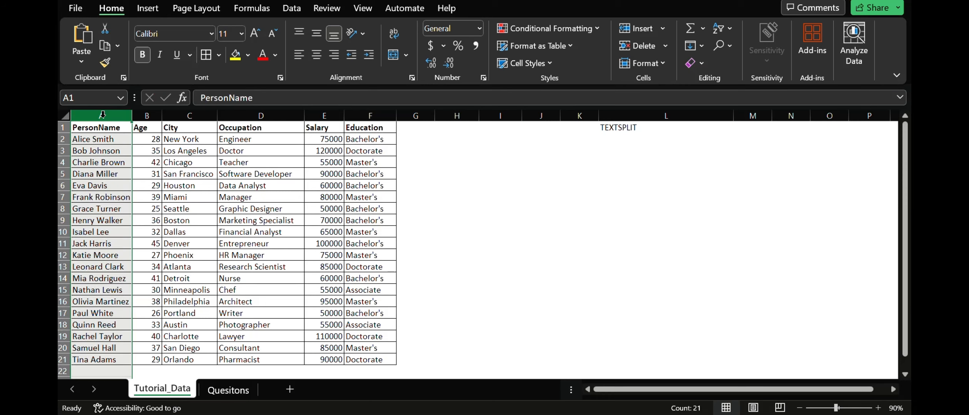
pyautogui.click(447, 123)
pyautogui.write('FirstName')
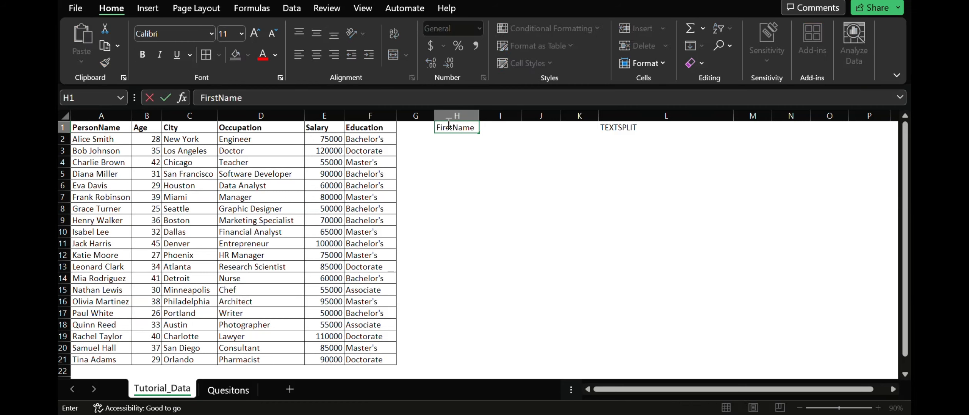
pyautogui.press('Tab')
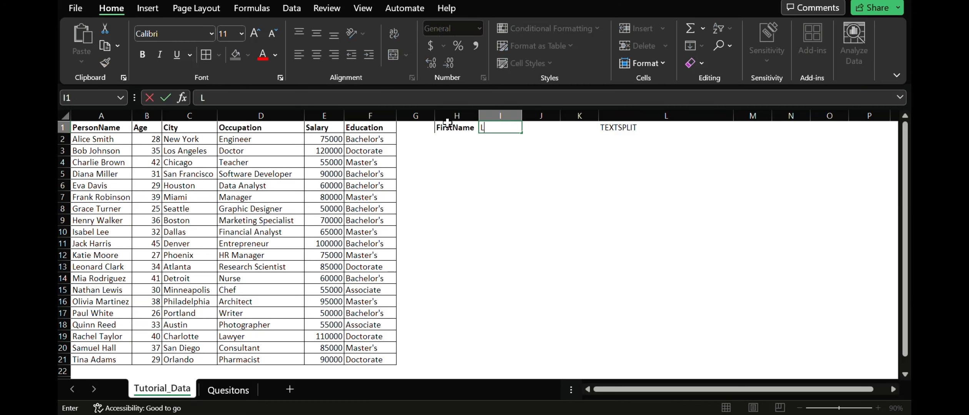
pyautogui.write('LastName')
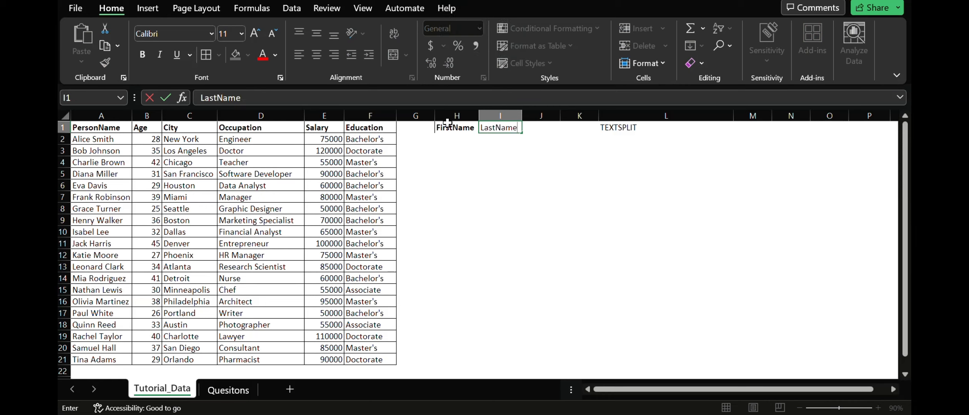
pyautogui.press('Return')
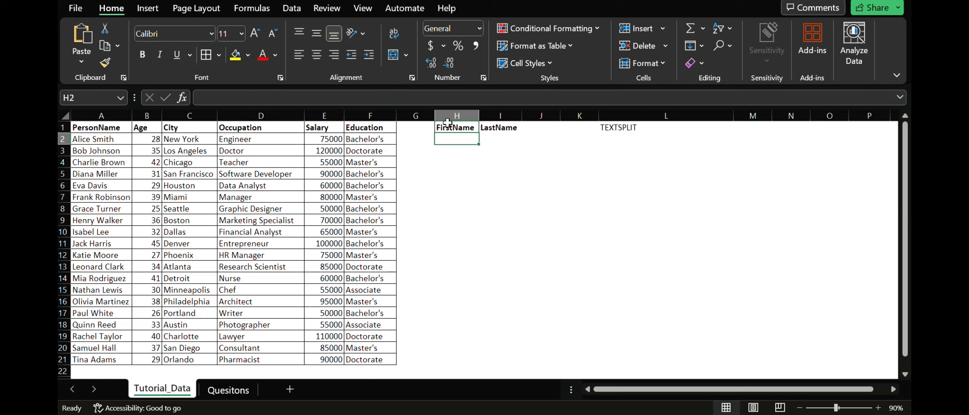
# Enter =TEXTSPLIT(A2, " ") in H2 and fill the formula down to H21 to split all the names.
pyautogui.write('=tex')
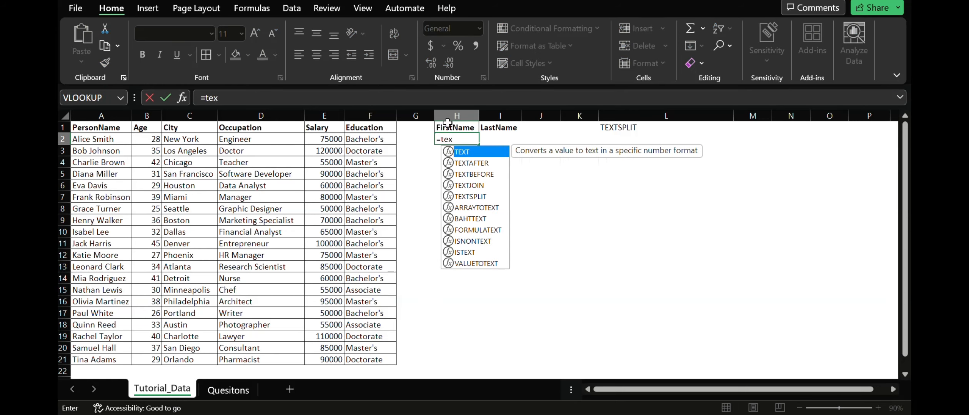
pyautogui.write('tsp')
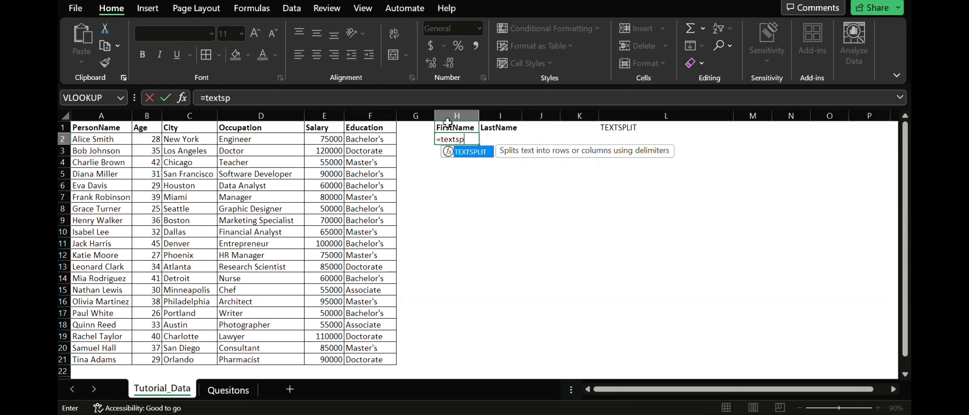
pyautogui.press('Tab')
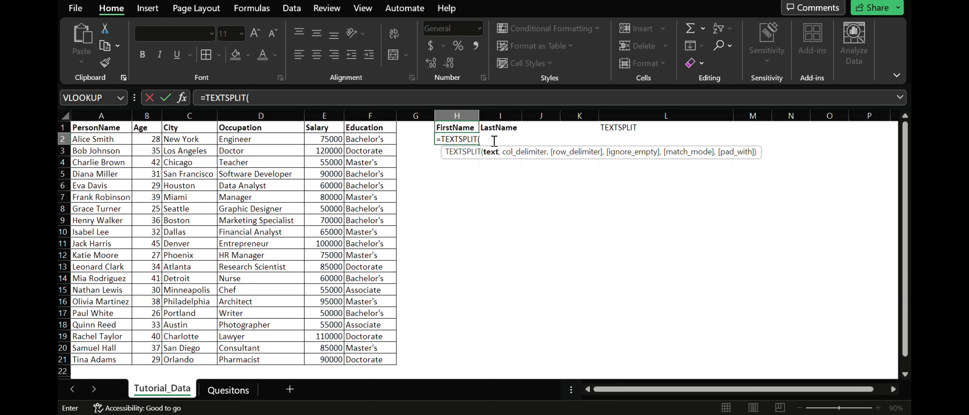
pyautogui.write('A')
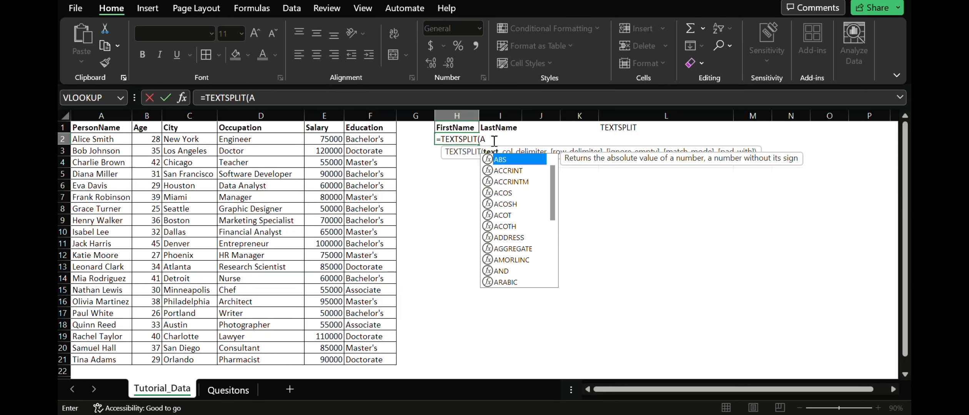
pyautogui.write('2,')
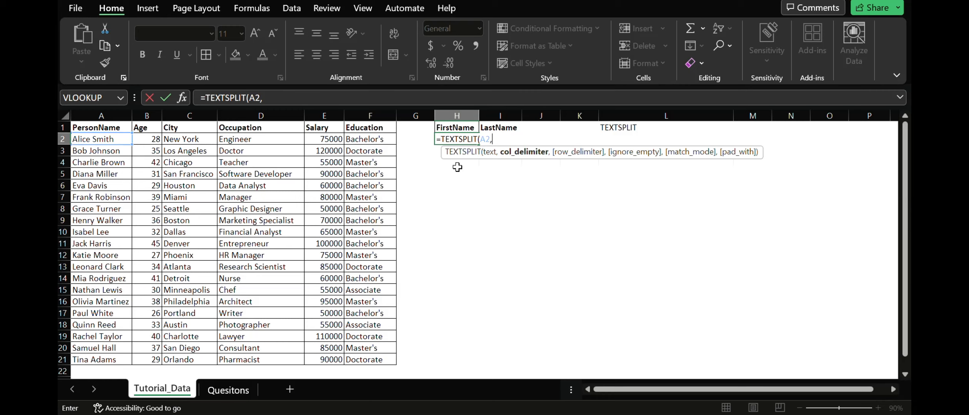
pyautogui.write(' " ",')
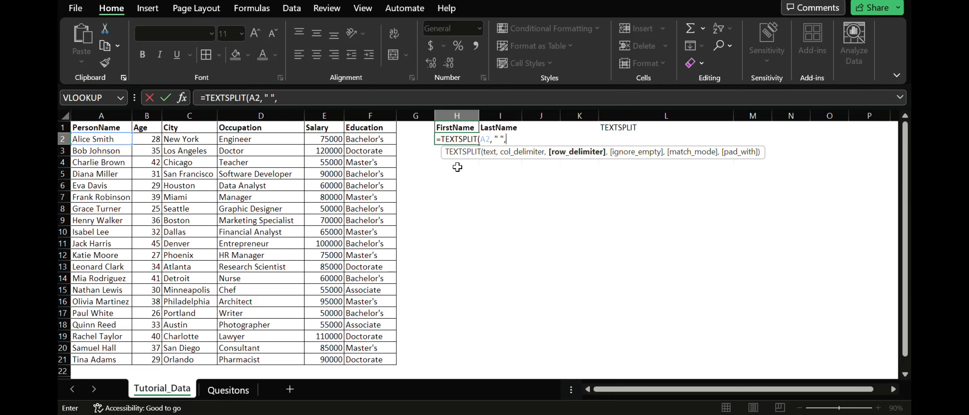
pyautogui.press('BackSpace')
pyautogui.write(')')
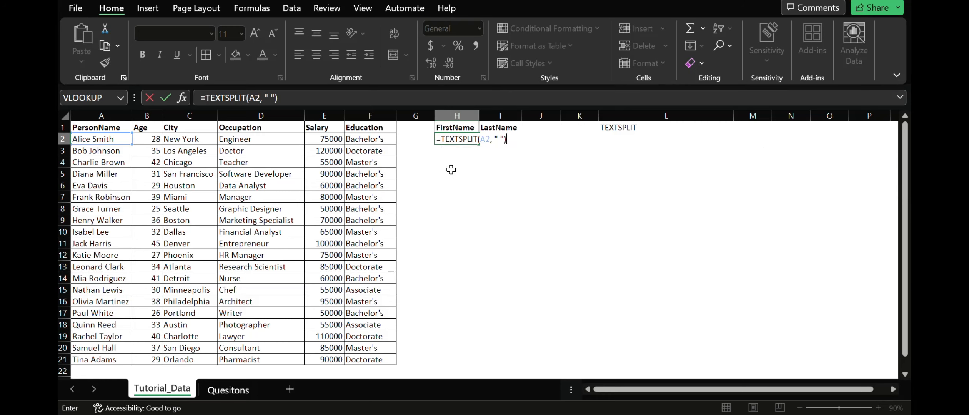
pyautogui.press('Return')
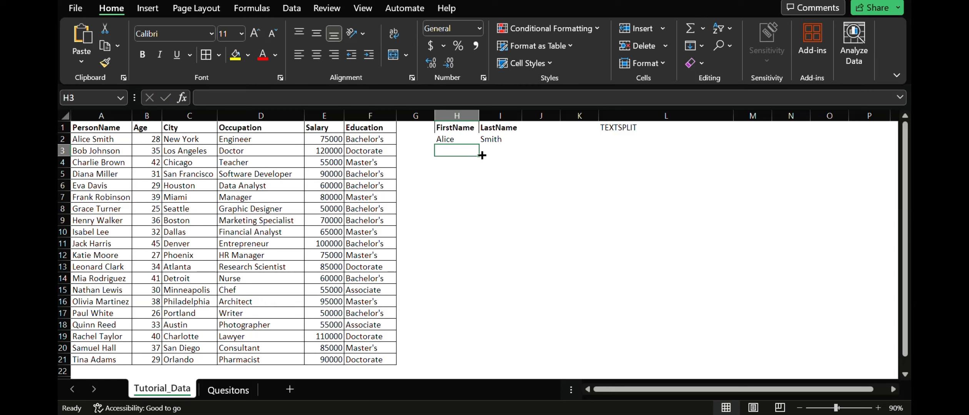
pyautogui.click(462, 139)
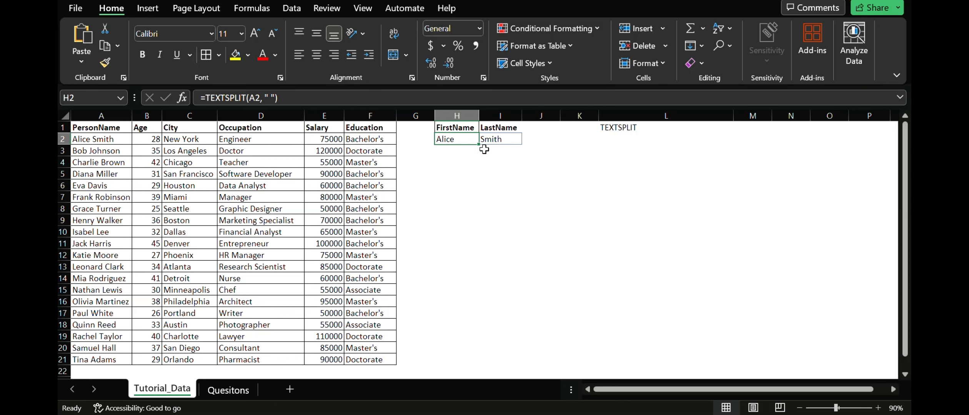
pyautogui.moveTo(479, 146); pyautogui.dragTo(461, 360)
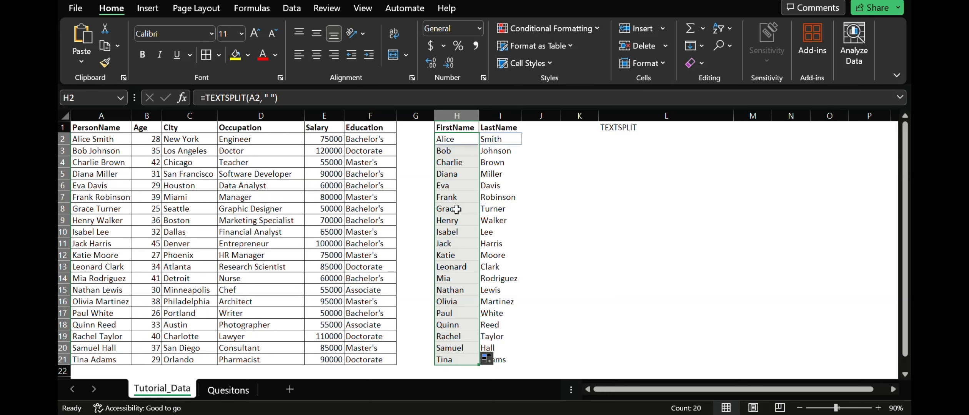
# Apply all borders to the FirstName and LastName table in H1:I21.
pyautogui.moveTo(453, 128); pyautogui.dragTo(502, 361)
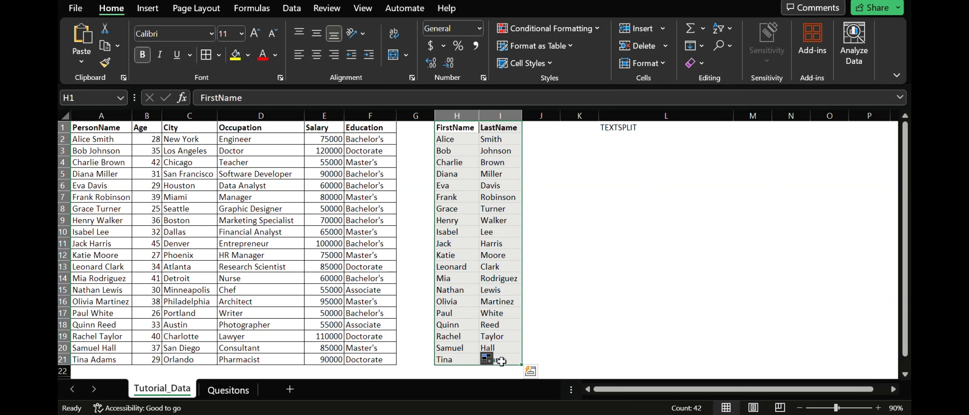
pyautogui.press('alt')
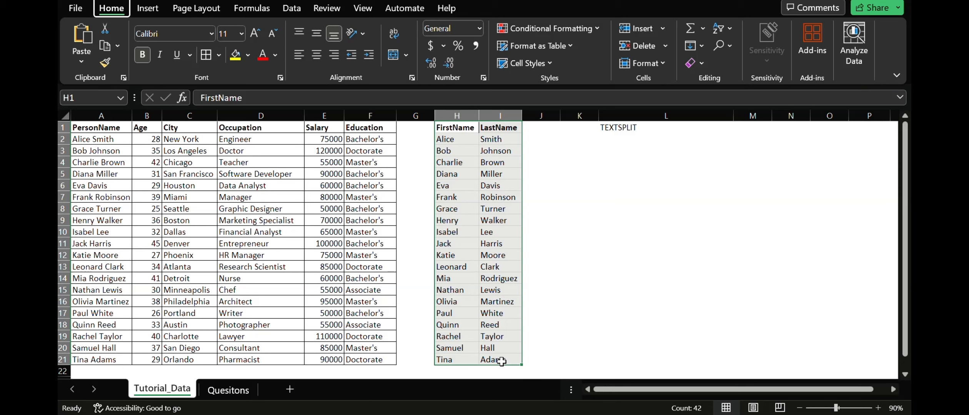
pyautogui.press('h')
pyautogui.press('b')
pyautogui.press('a')
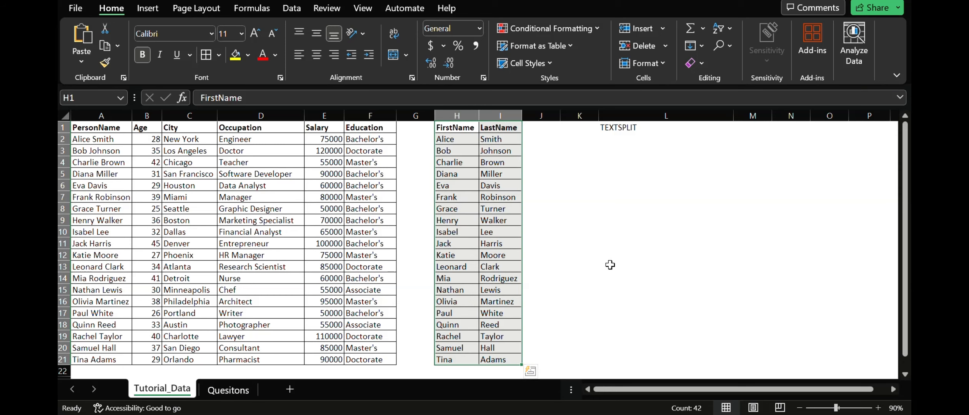
pyautogui.click(585, 224)
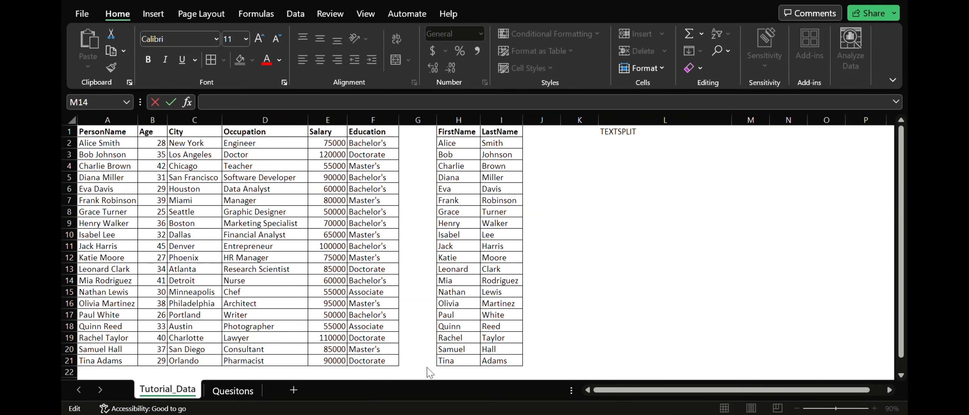
# Copy the INDEX-MATCH heading and its question from B5:B6 of the Quesitons sheet to L3 on Tutorial_Data.
pyautogui.click(237, 391)
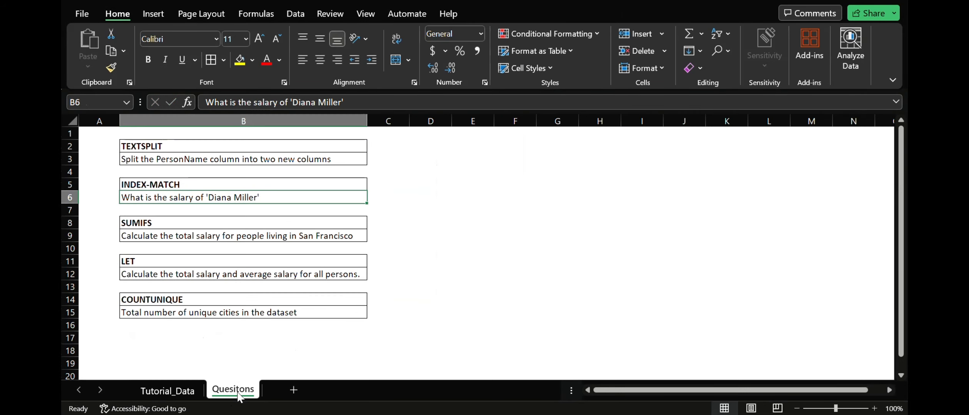
pyautogui.moveTo(206, 186); pyautogui.dragTo(206, 194)
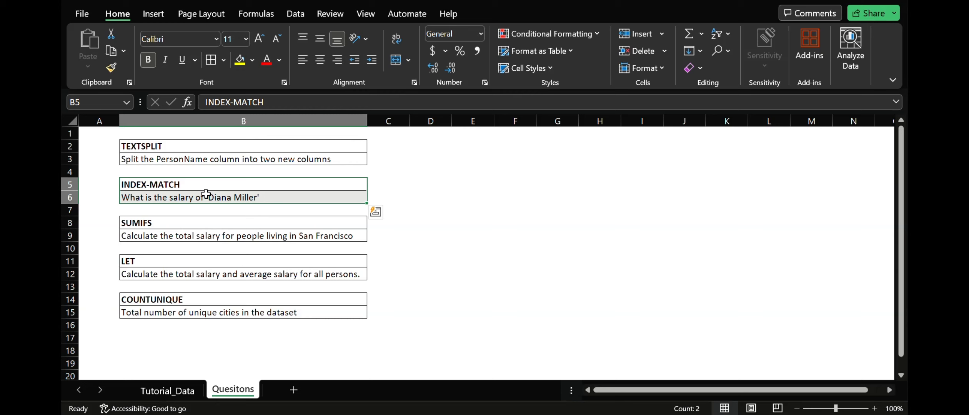
pyautogui.hotkey('ctrl', 'c')
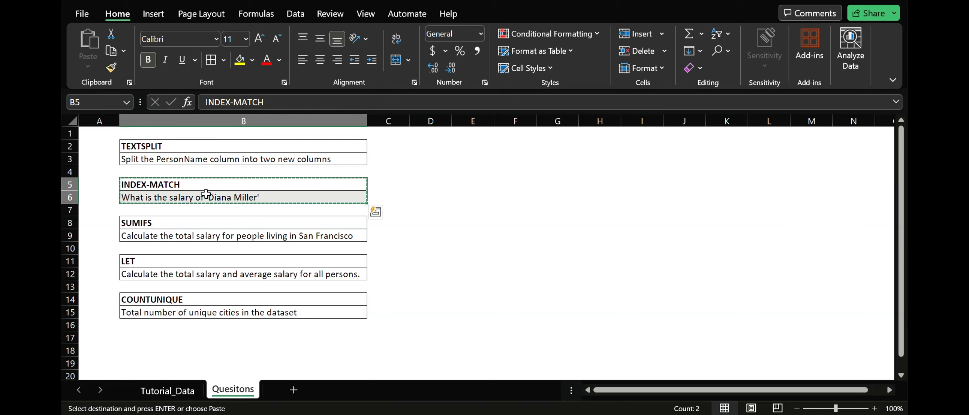
pyautogui.click(169, 391)
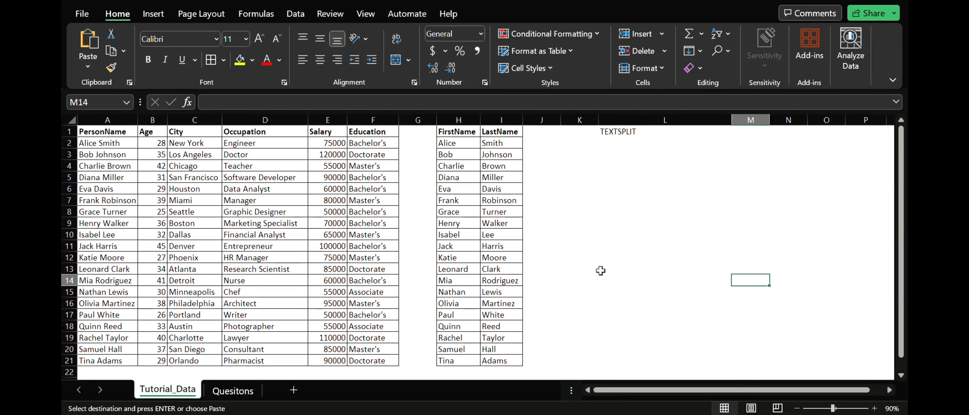
pyautogui.click(617, 157)
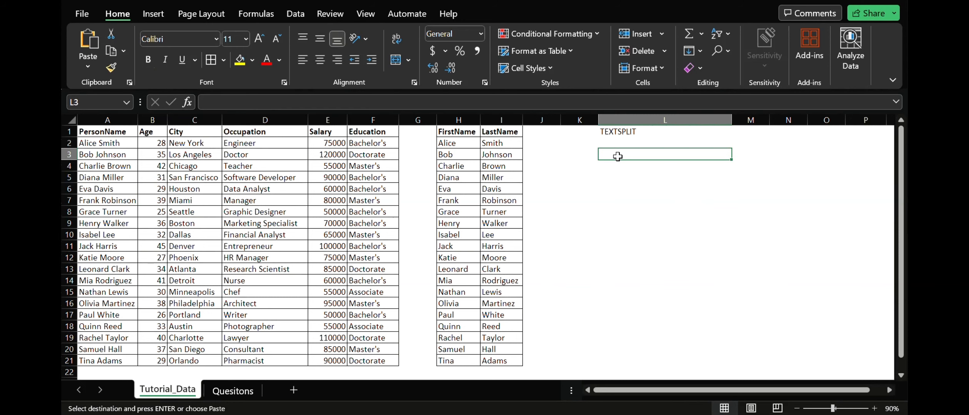
pyautogui.hotkey('ctrl', 'v')
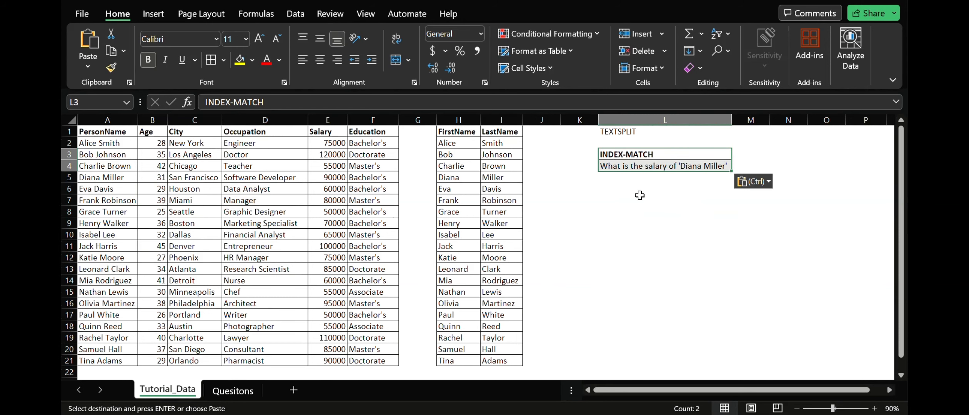
pyautogui.click(650, 177)
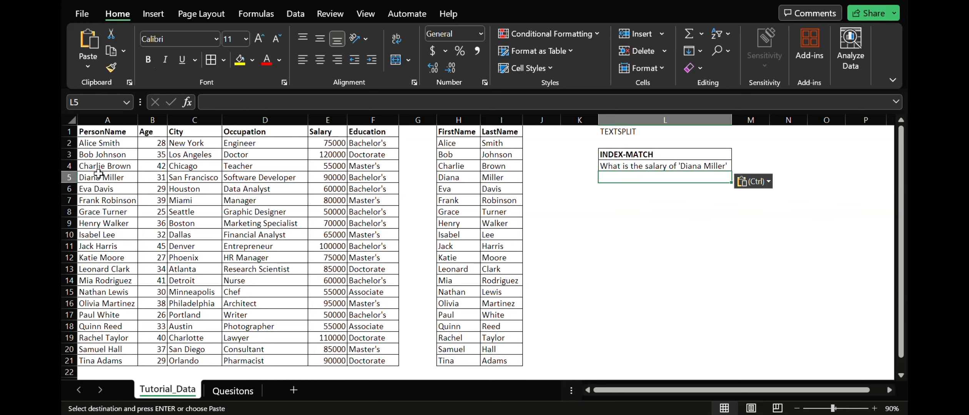
# Examine the data in row 5, the Education column and rows 1 to 21 for the salary lookup.
pyautogui.moveTo(104, 176); pyautogui.dragTo(363, 177)
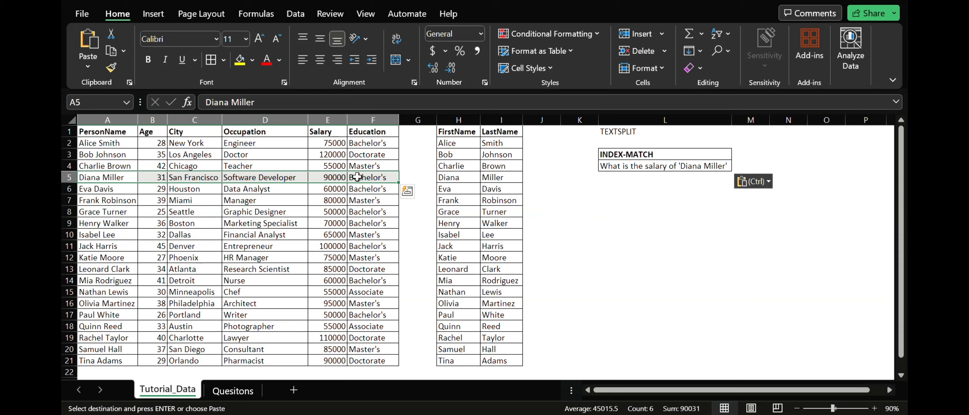
pyautogui.moveTo(375, 131); pyautogui.dragTo(367, 361)
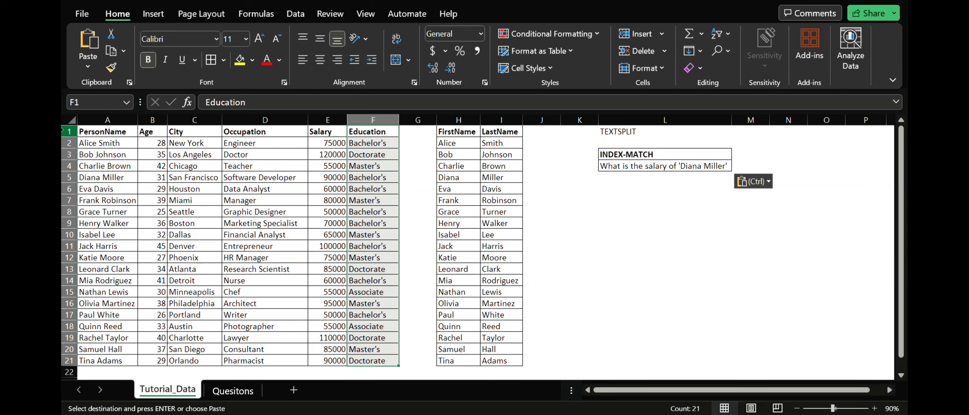
pyautogui.moveTo(64, 131); pyautogui.dragTo(63, 360)
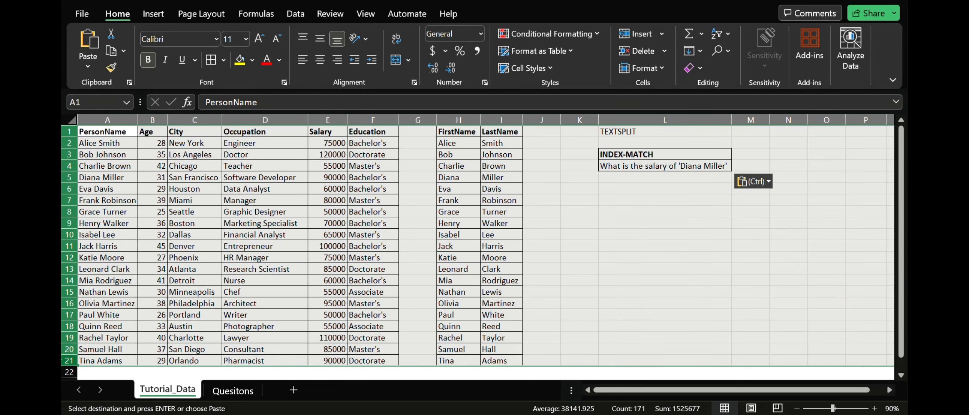
# Begin an INDEX formula in L5 with the salary range E2:E21 as its array.
pyautogui.click(642, 215)
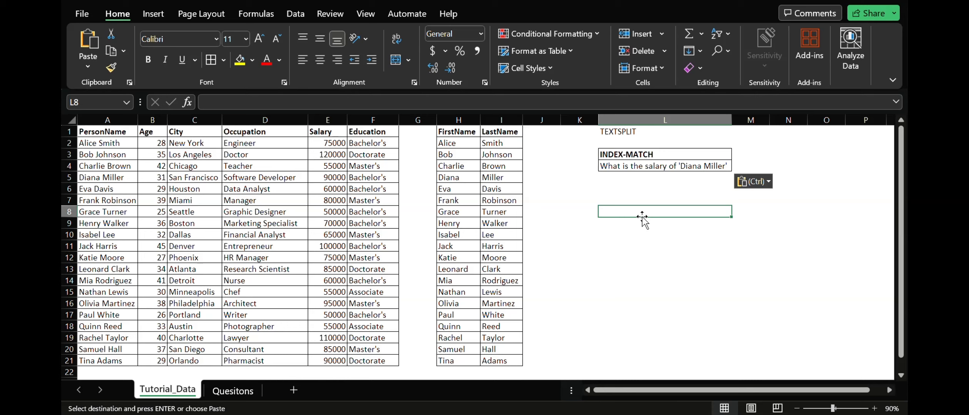
pyautogui.press('Up')
pyautogui.press('Up')
pyautogui.press('Up')
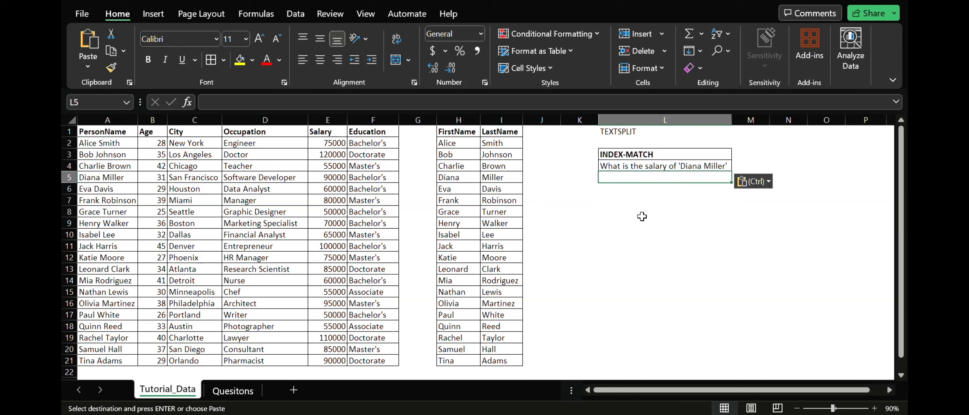
pyautogui.write('=')
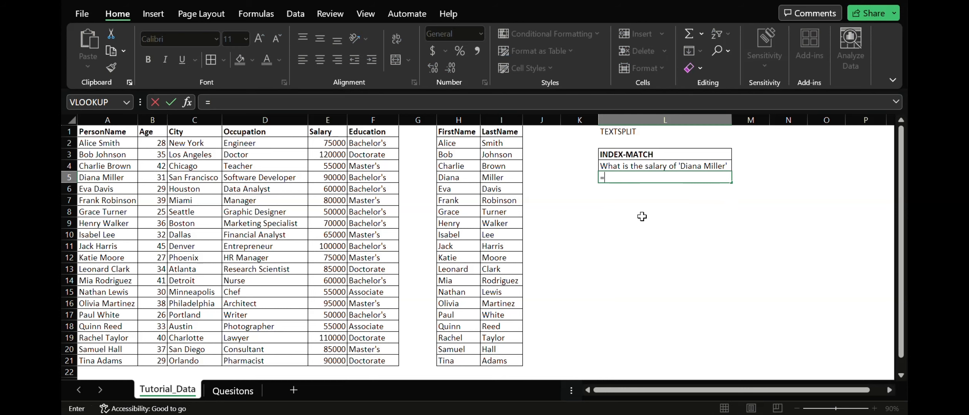
pyautogui.write('Index')
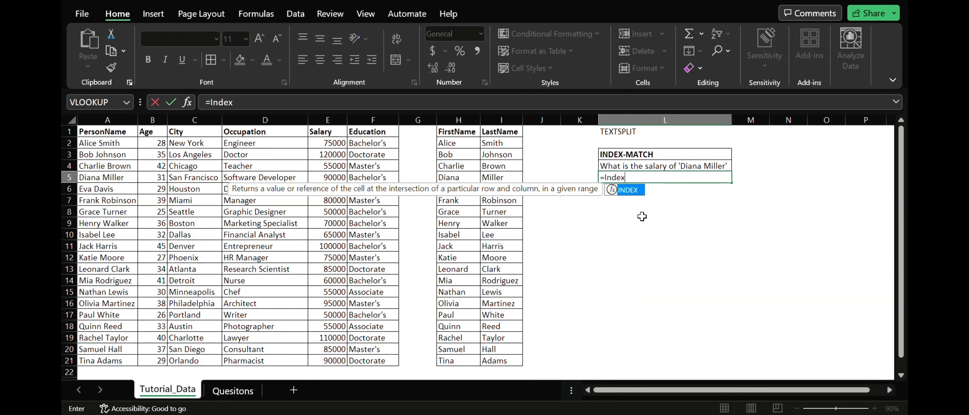
pyautogui.press('Tab')
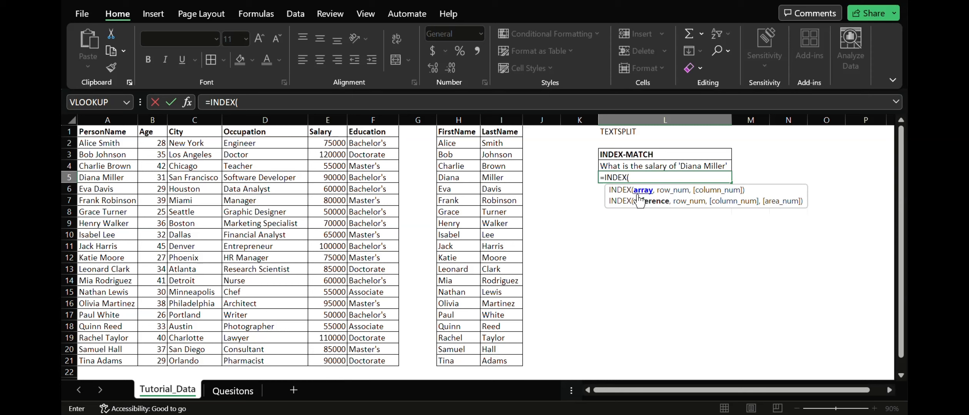
pyautogui.write('E2:E21,')
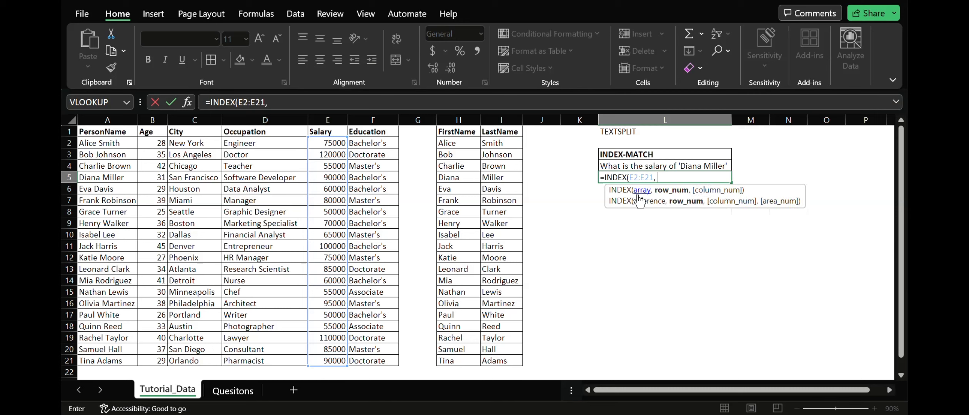
# Complete the L5 formula with a MATCH of the full name in the question against A2:A21, using match type 0.
pyautogui.write(' Mat')
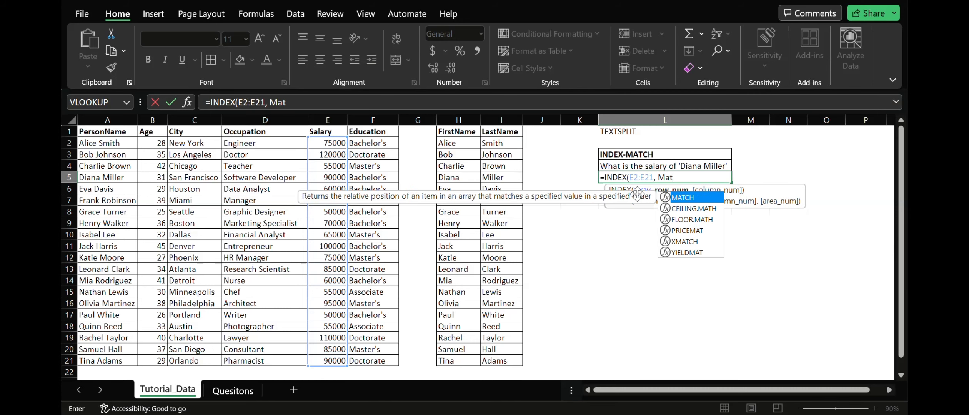
pyautogui.press('Tab')
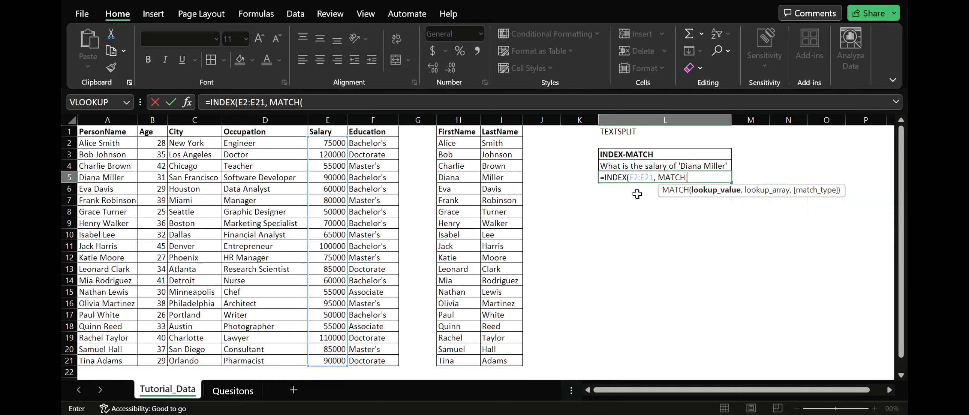
pyautogui.write('"Diana Miller')
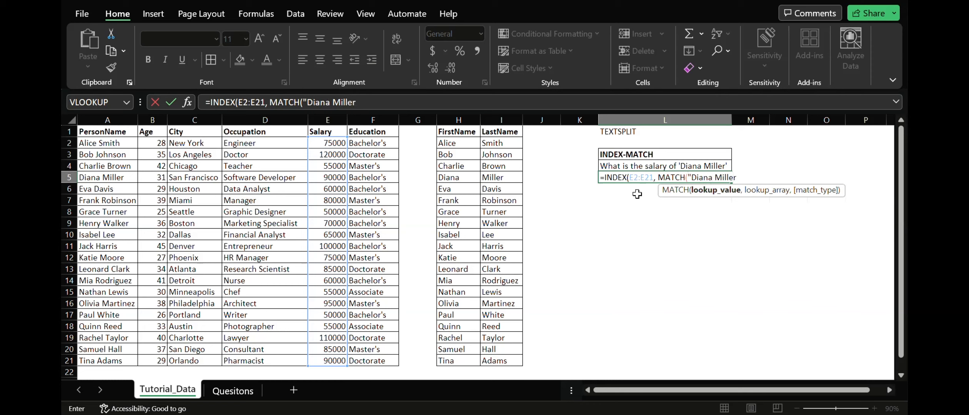
pyautogui.write('", A')
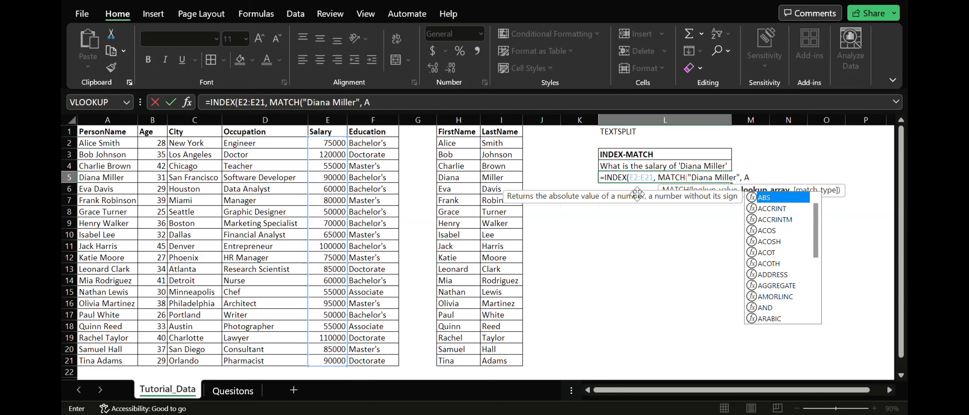
pyautogui.write('2:')
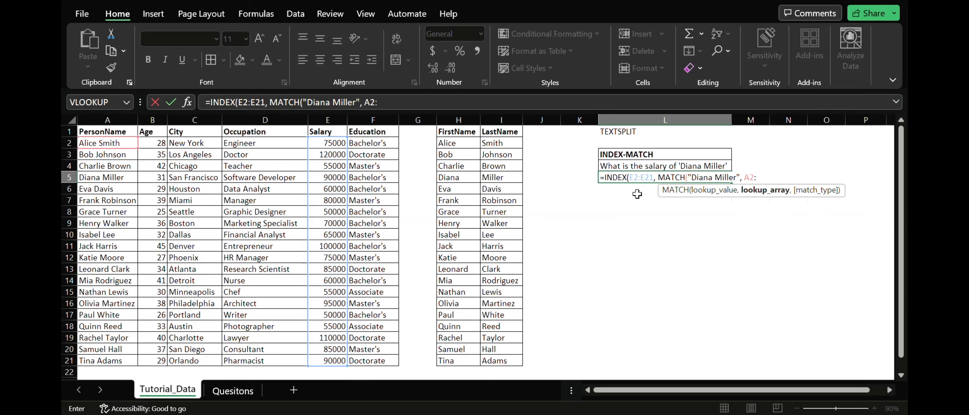
pyautogui.write('A21, ')
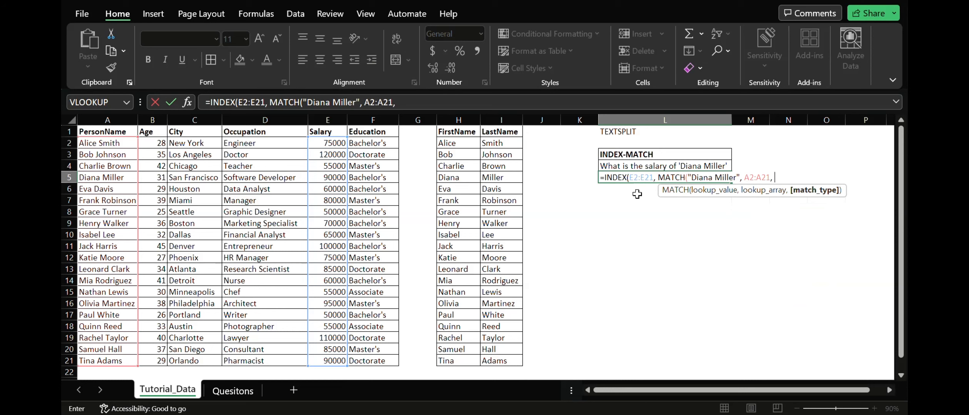
pyautogui.write('0')
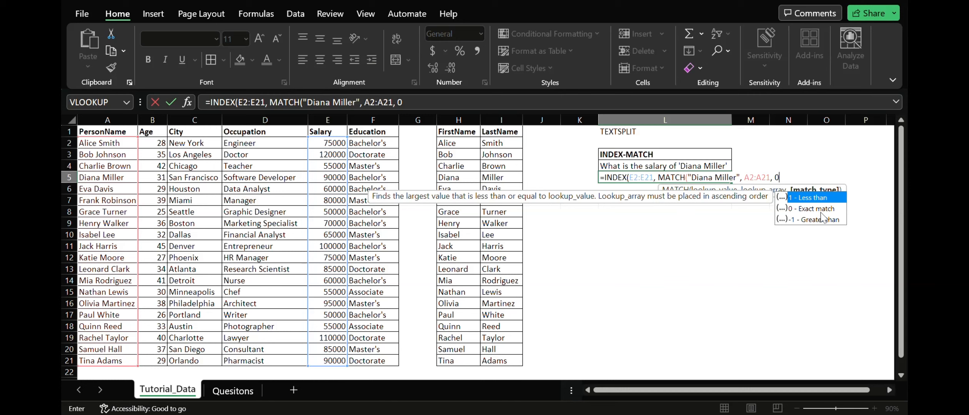
pyautogui.write('))')
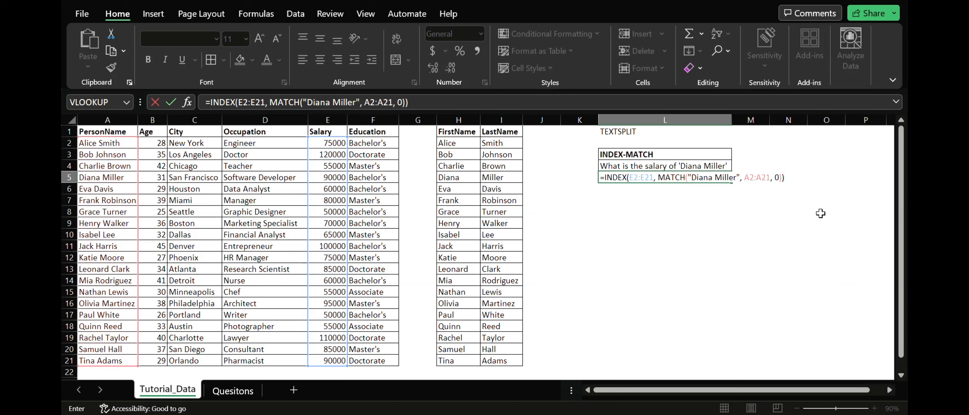
pyautogui.press('Return')
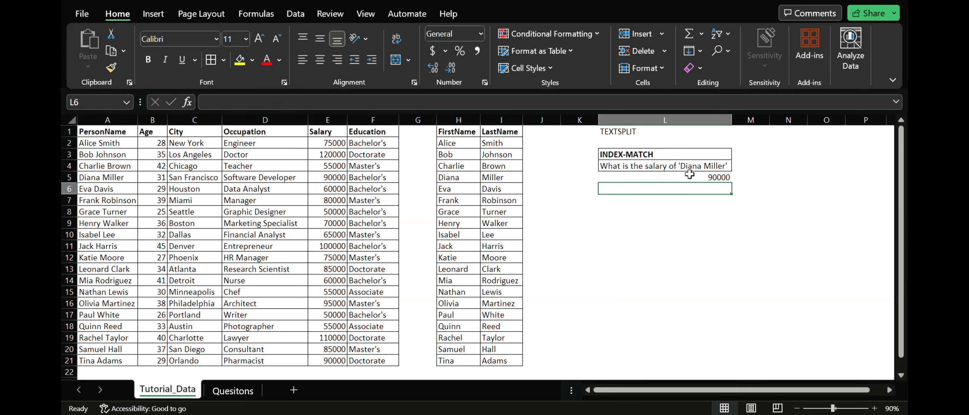
# Test the salary lookup by setting E5 to 50000 and restoring it to 90000.
pyautogui.click(333, 176)
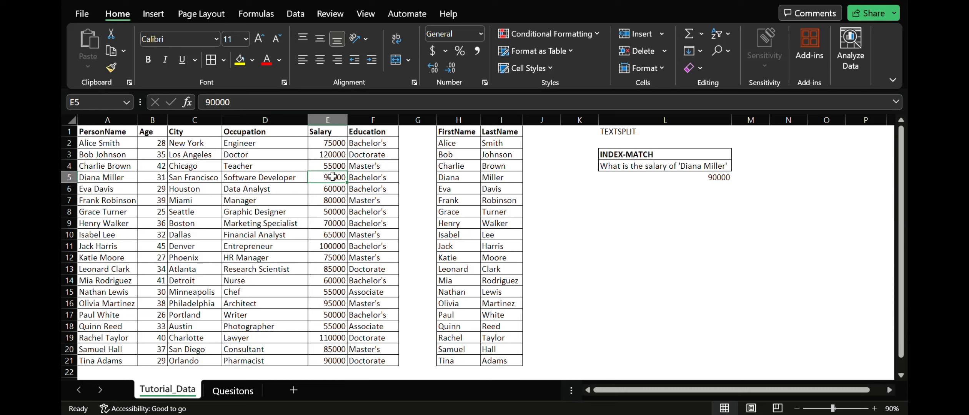
pyautogui.write('50000')
pyautogui.press('Return')
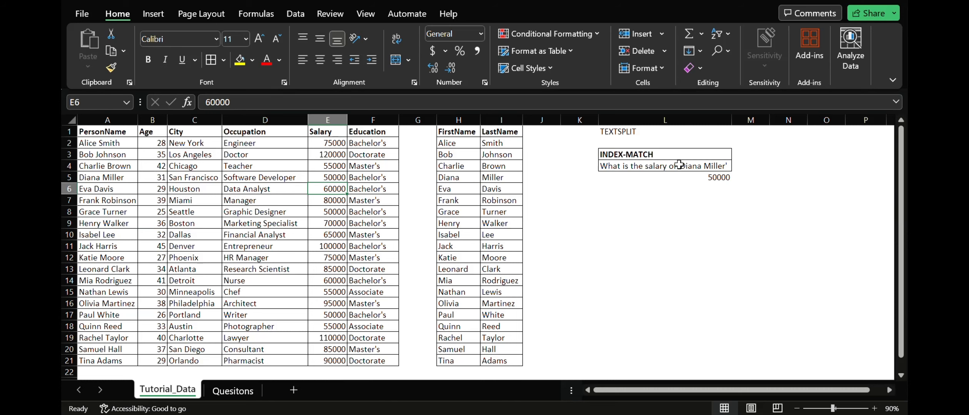
pyautogui.click(337, 177)
pyautogui.write('90000')
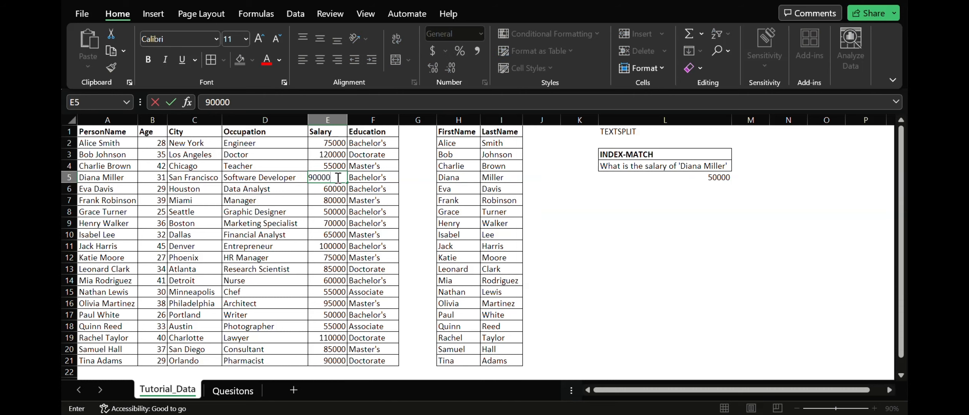
pyautogui.press('Return')
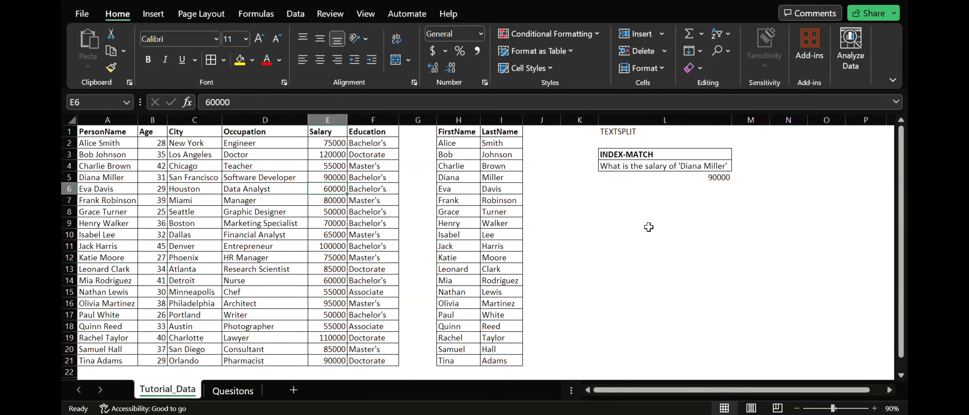
# Copy the SUMIFS heading and question from B8:B9 of the Quesitons sheet to L7 on Tutorial_Data and auto-fit column L.
pyautogui.click(236, 394)
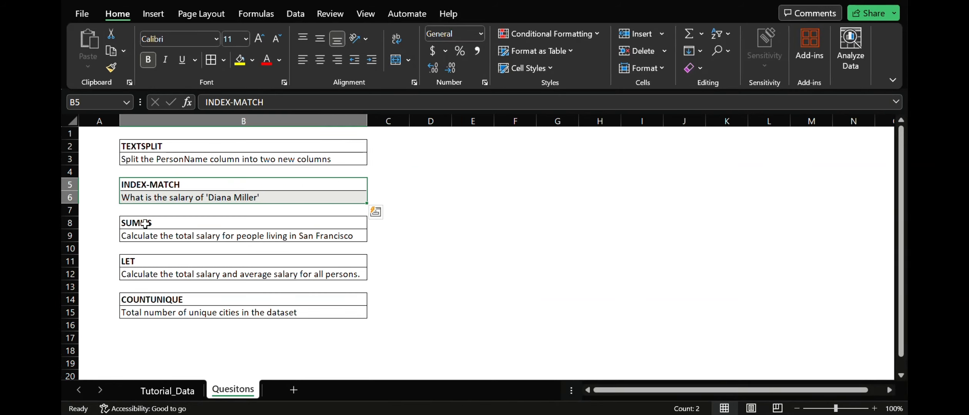
pyautogui.moveTo(144, 223); pyautogui.dragTo(173, 231)
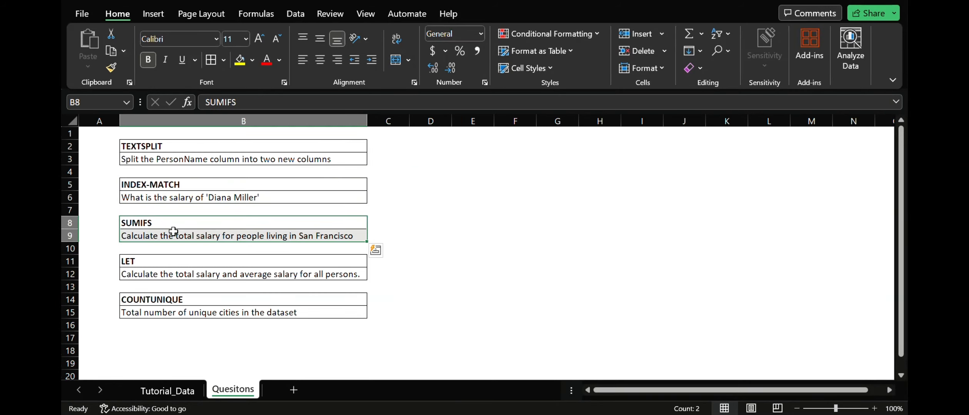
pyautogui.hotkey('ctrl', 'c')
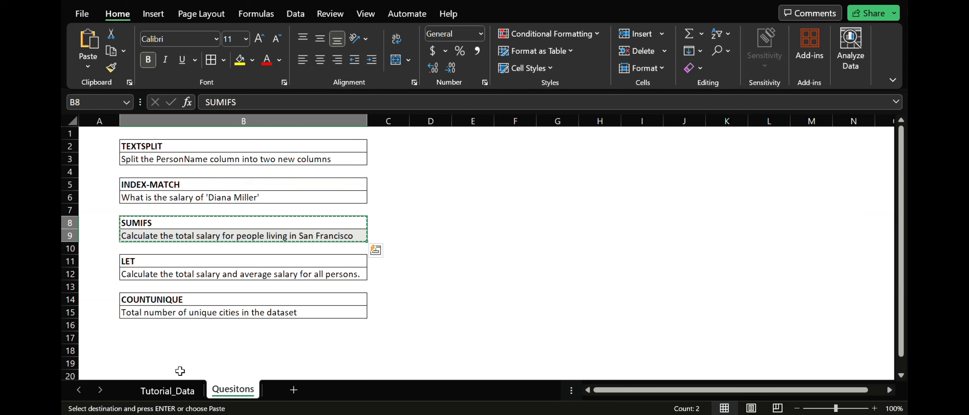
pyautogui.click(181, 392)
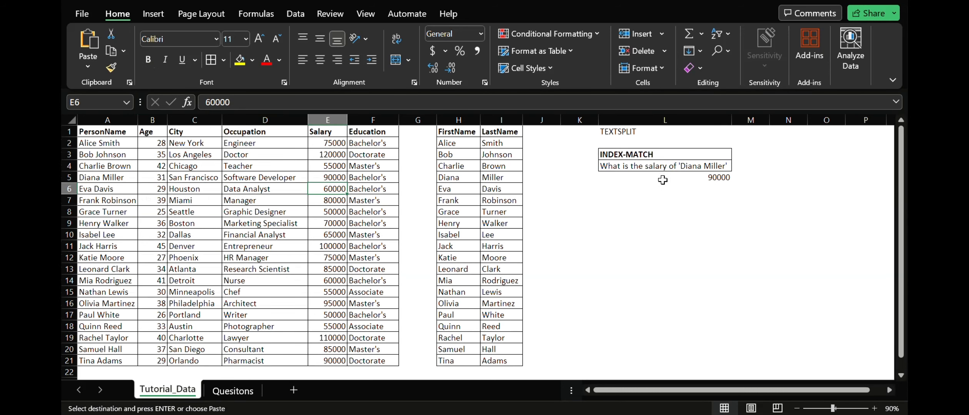
pyautogui.click(633, 205)
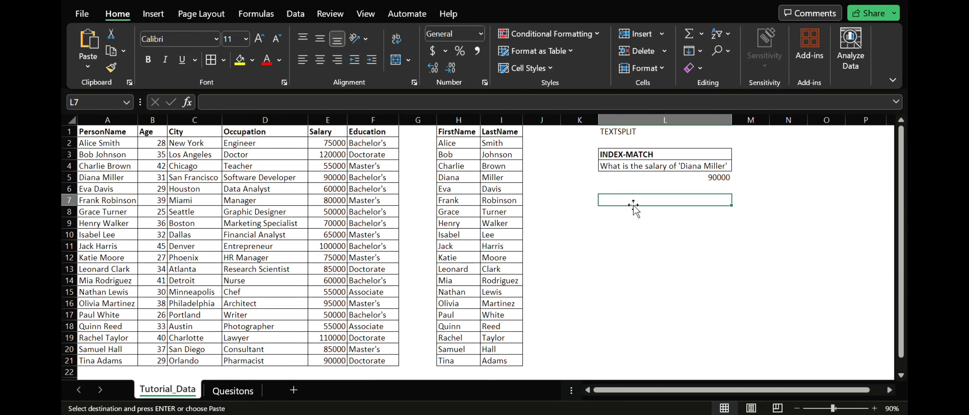
pyautogui.hotkey('ctrl', 'v')
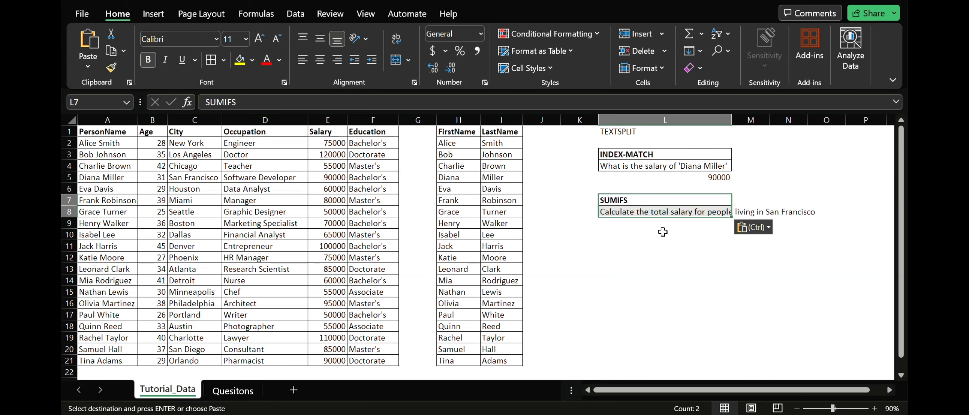
pyautogui.moveTo(733, 119); pyautogui.dragTo(733, 120)
pyautogui.doubleClick(734, 120)
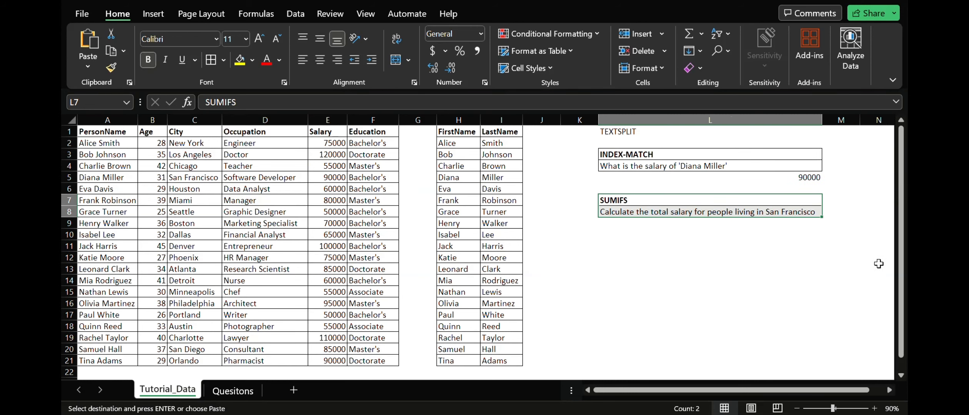
pyautogui.click(832, 288)
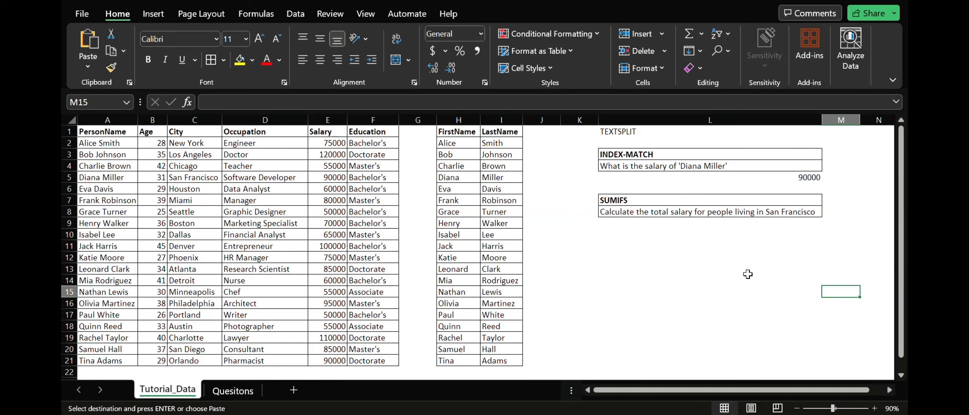
pyautogui.hscroll(2, 745, 274)
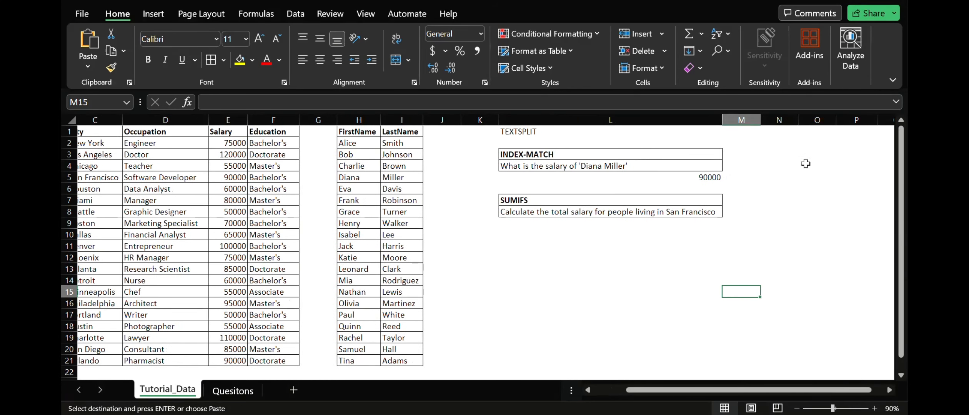
pyautogui.click(805, 164)
pyautogui.write('=sum')
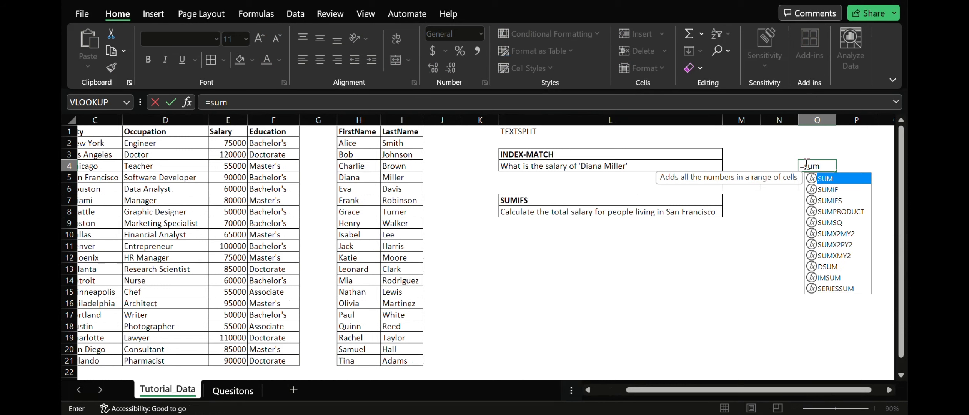
pyautogui.press('BackSpace')
pyautogui.press('BackSpace')
pyautogui.press('BackSpace')
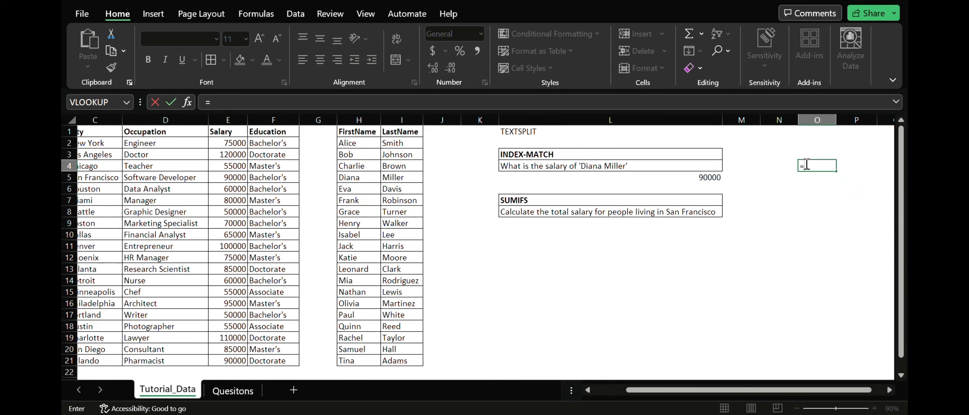
pyautogui.write('if')
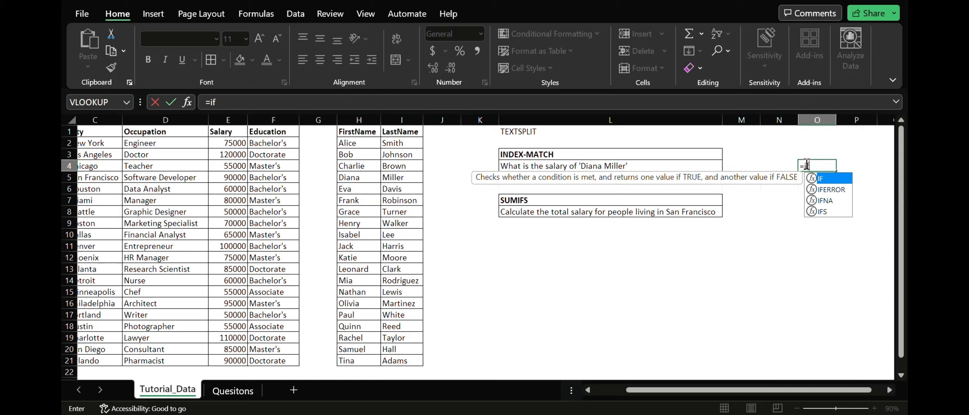
pyautogui.press('Tab')
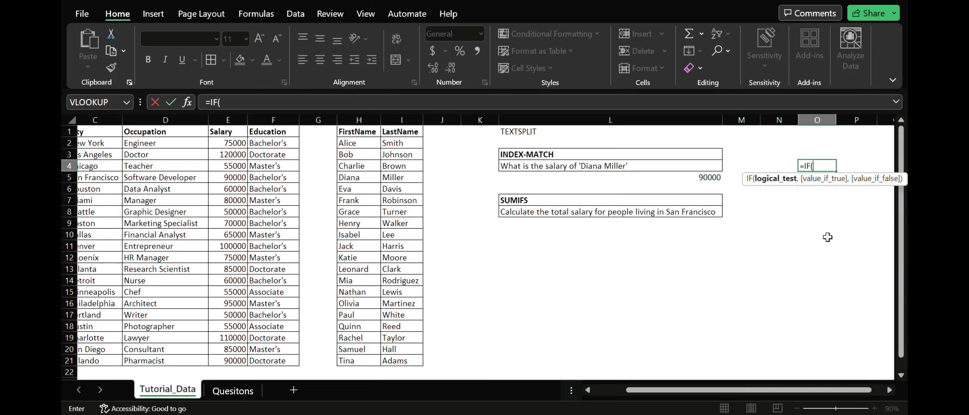
pyautogui.press('BackSpace')
pyautogui.press('BackSpace')
pyautogui.press('BackSpace')
pyautogui.press('BackSpace')
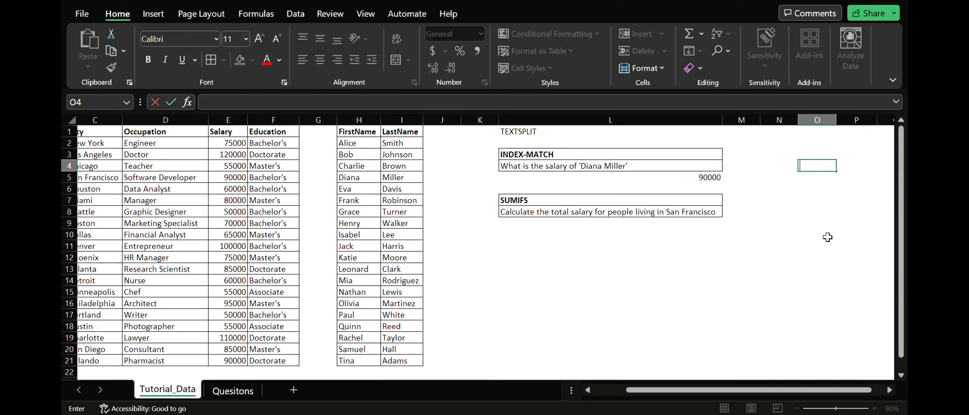
pyautogui.press('Return')
# Begin a SUM formula in L9 with the salary range E2:E21 as its first argument.
pyautogui.press('Down')
pyautogui.press('Down')
pyautogui.press('Down')
pyautogui.press('Down')
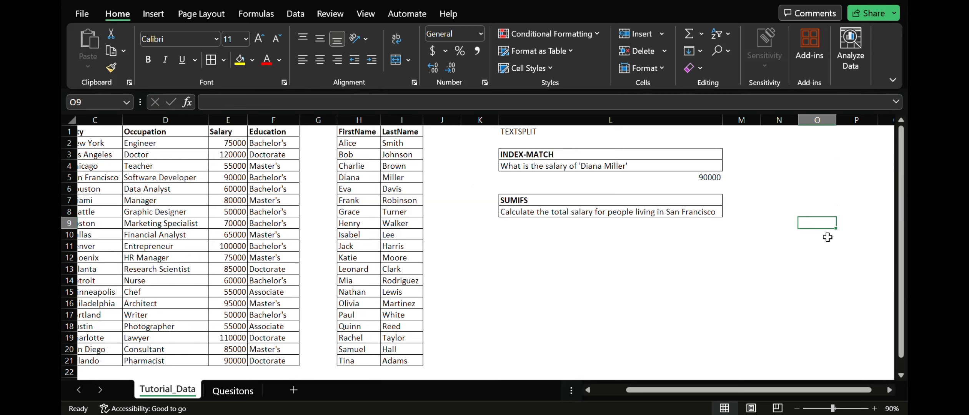
pyautogui.press('Left')
pyautogui.press('Left')
pyautogui.press('Left')
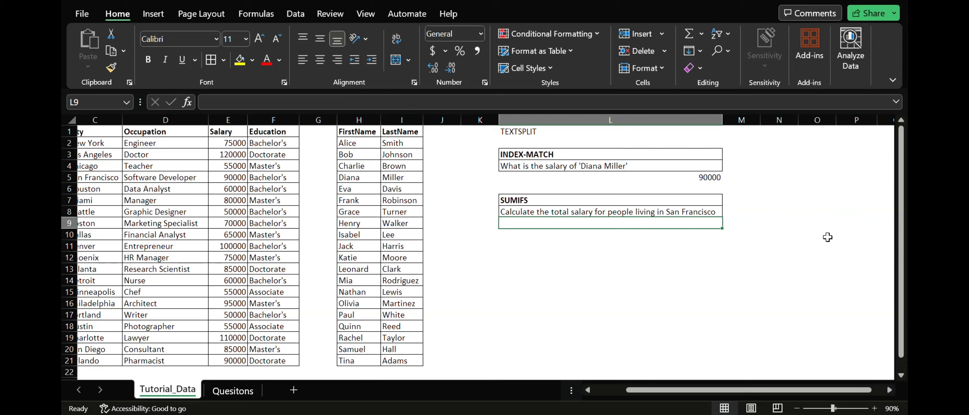
pyautogui.write('=')
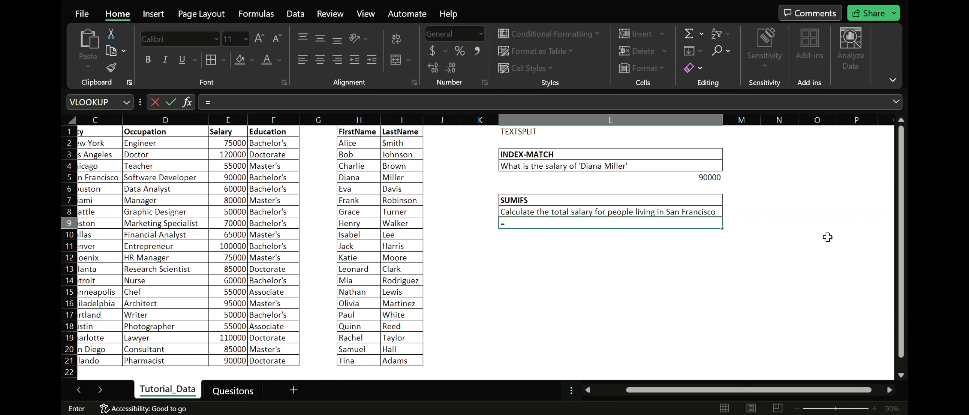
pyautogui.write('Sum')
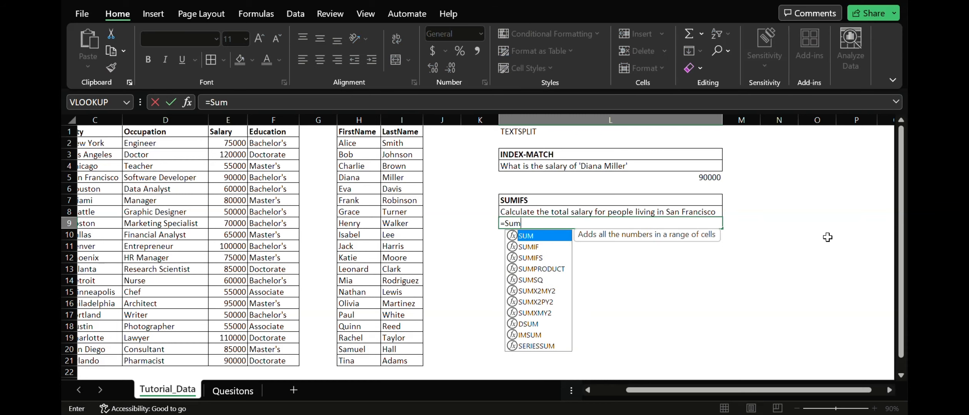
pyautogui.press('Tab')
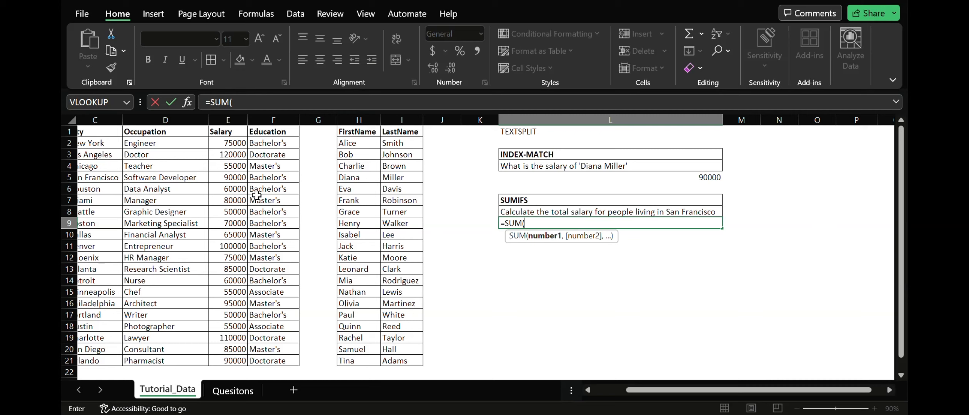
pyautogui.moveTo(233, 144); pyautogui.dragTo(237, 361)
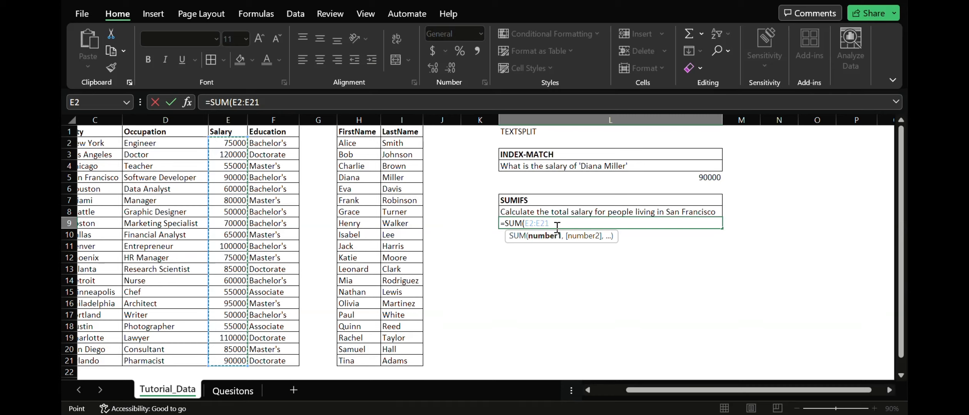
pyautogui.write(',')
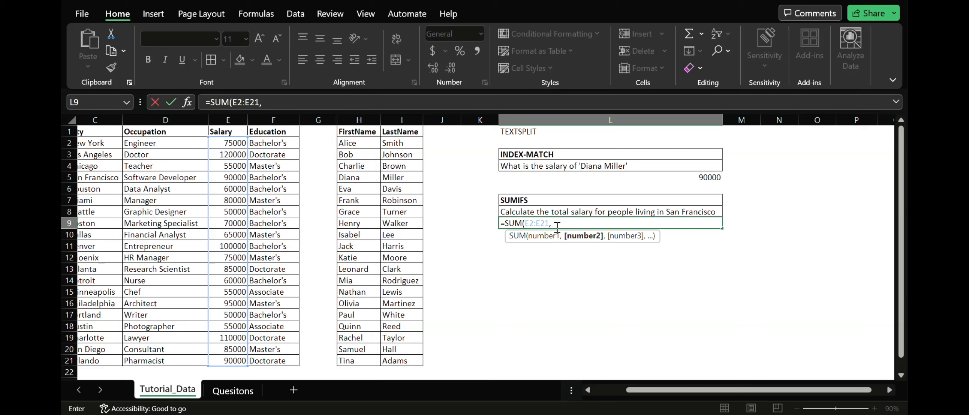
# Change the function in the L9 formula to SUMIFS, with E2:E21 as the sum range.
pyautogui.click(523, 222)
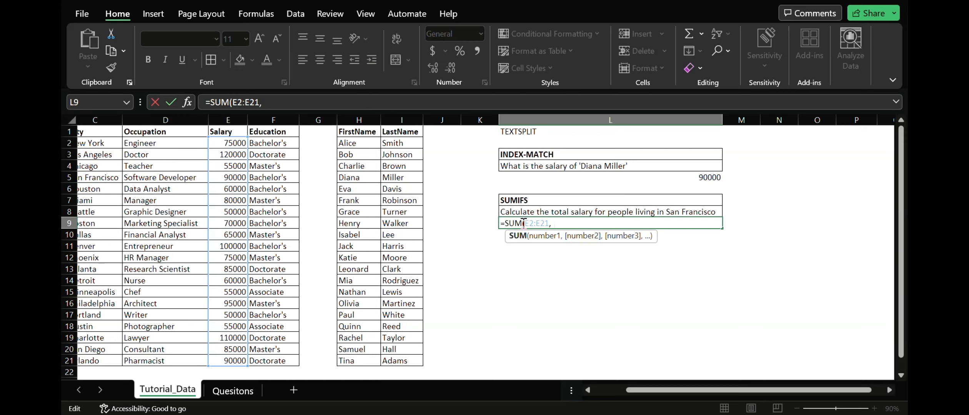
pyautogui.write('IF')
pyautogui.press('BackSpace')
pyautogui.press('BackSpace')
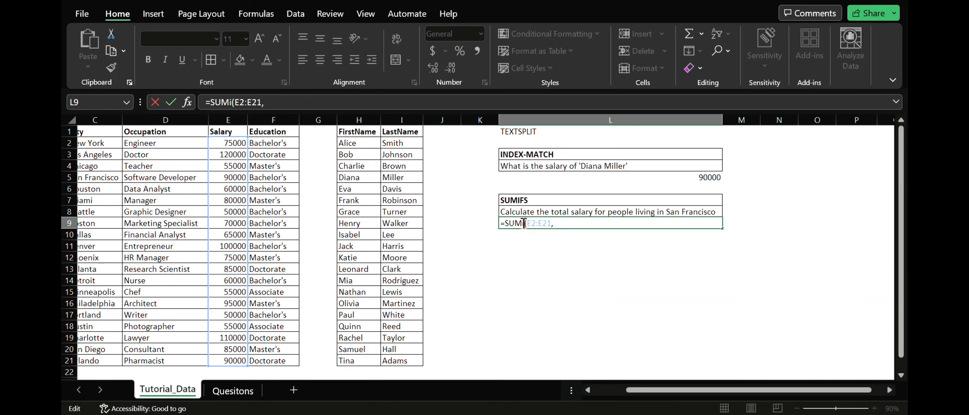
pyautogui.write('ifs')
pyautogui.press('Return')
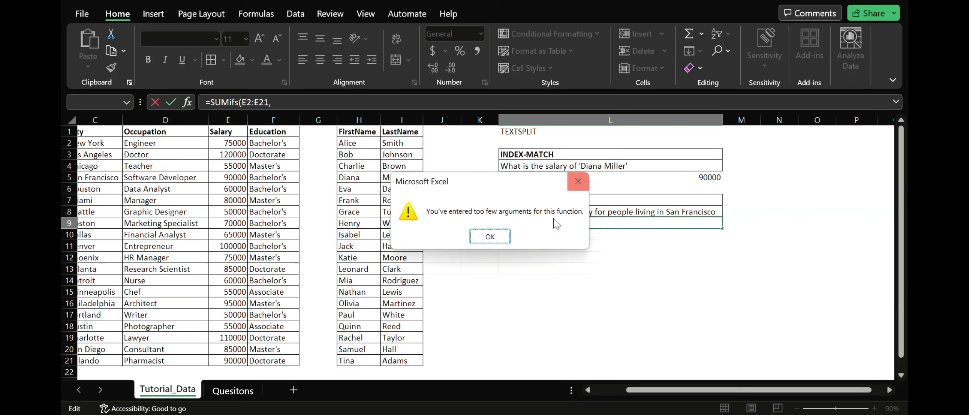
pyautogui.click(489, 237)
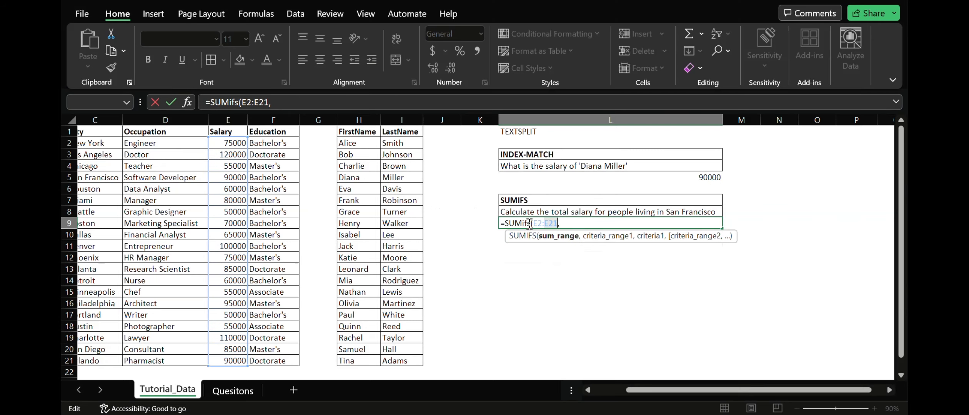
pyautogui.press('BackSpace')
pyautogui.press('BackSpace')
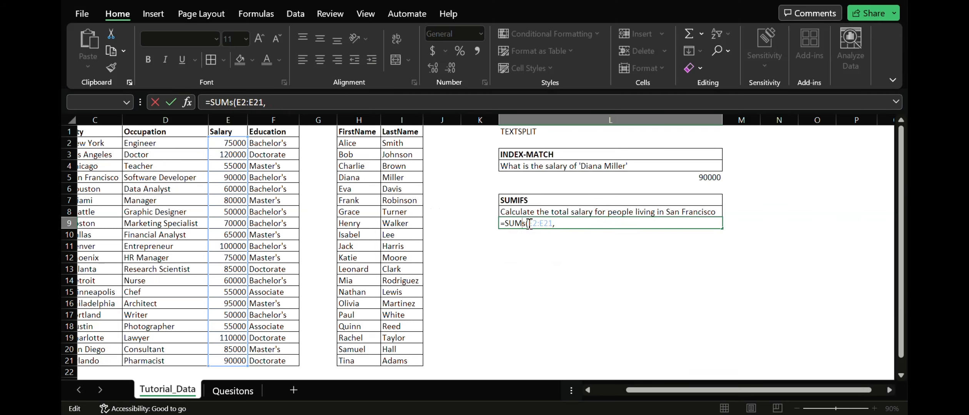
pyautogui.press('BackSpace')
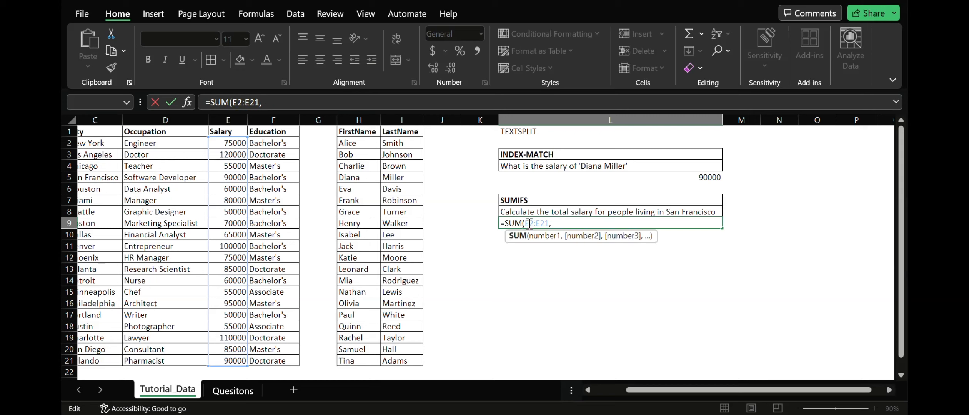
pyautogui.write('IFS')
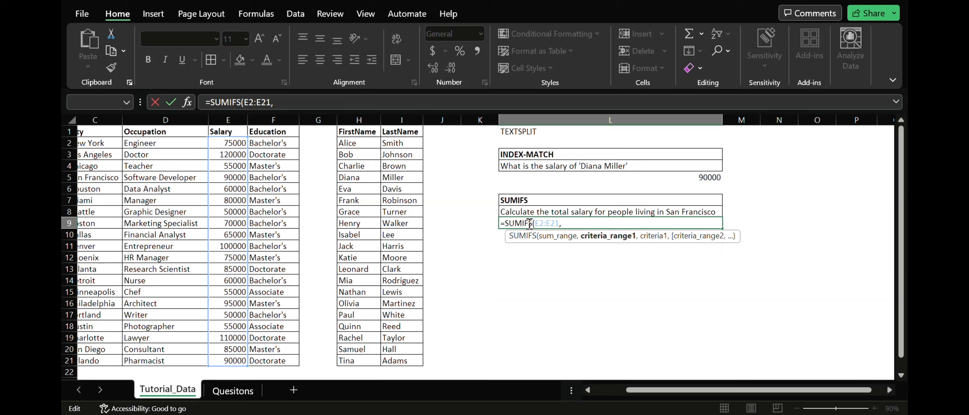
# Complete the L9 formula with criteria range C2:C21 and the criterion "San Francisco".
pyautogui.write('C')
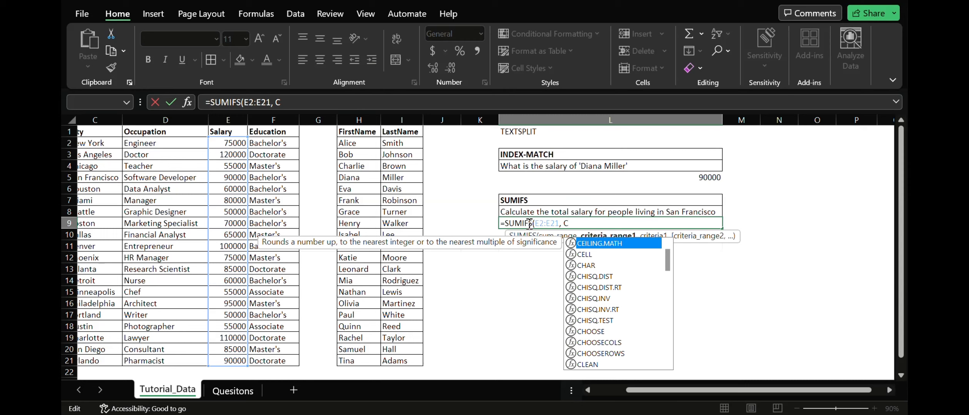
pyautogui.write('2m')
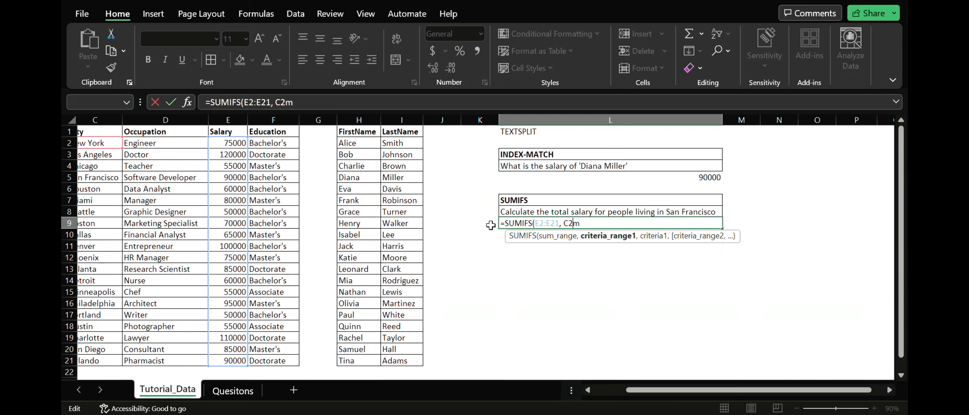
pyautogui.press('BackSpace')
pyautogui.write(':S')
pyautogui.press('BackSpace')
pyautogui.write('C21,')
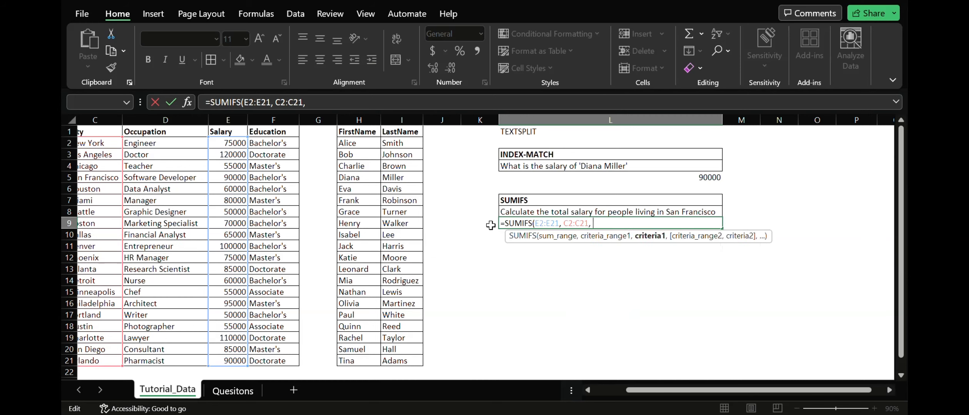
pyautogui.write(' "San Fran')
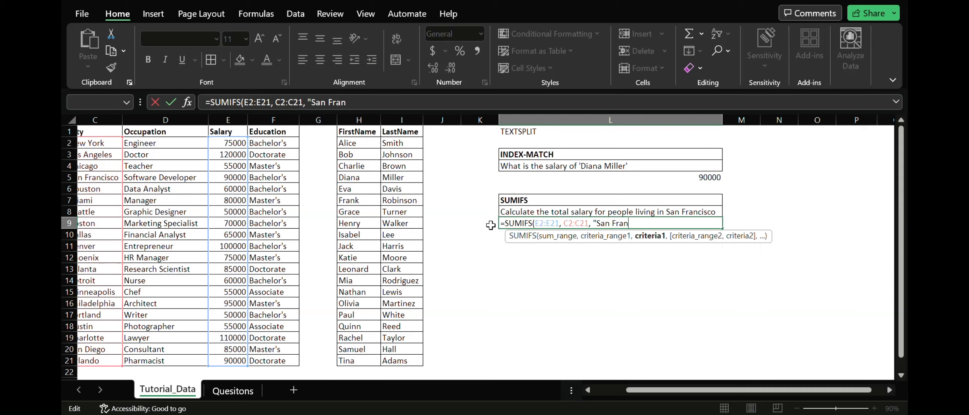
pyautogui.write('cisco")')
pyautogui.press('Return')
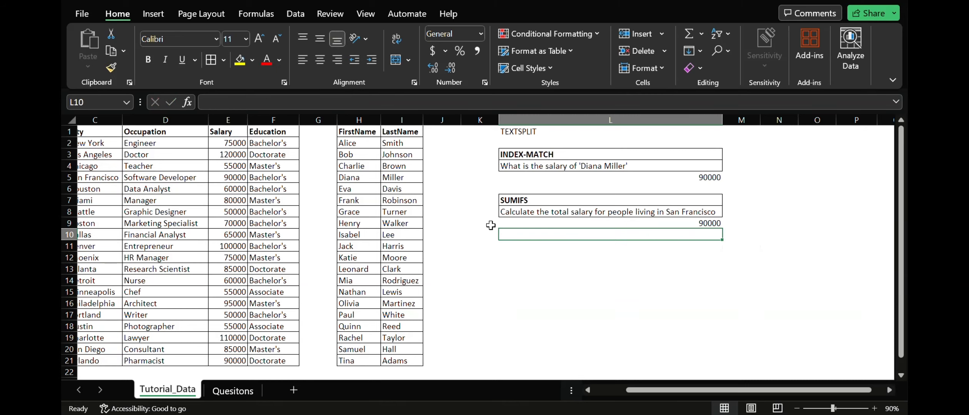
# Test the SUMIFS formula by copying the city San Francisco from C5 into C10.
pyautogui.hscroll(-3, 453, 304)
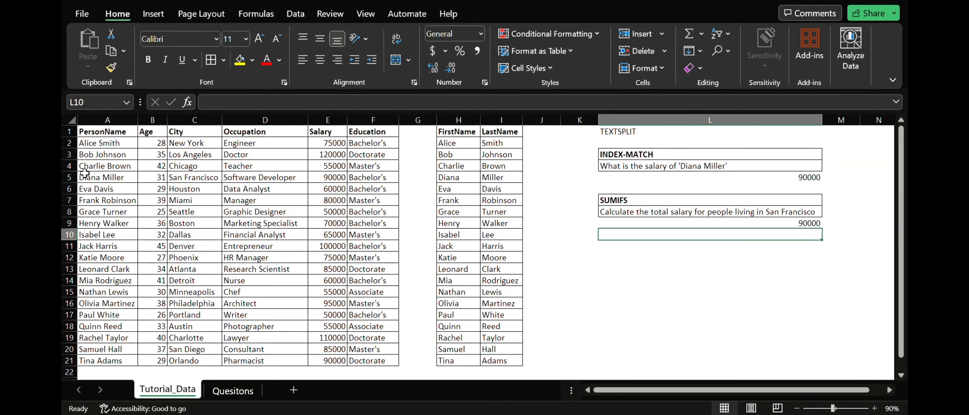
pyautogui.click(64, 178)
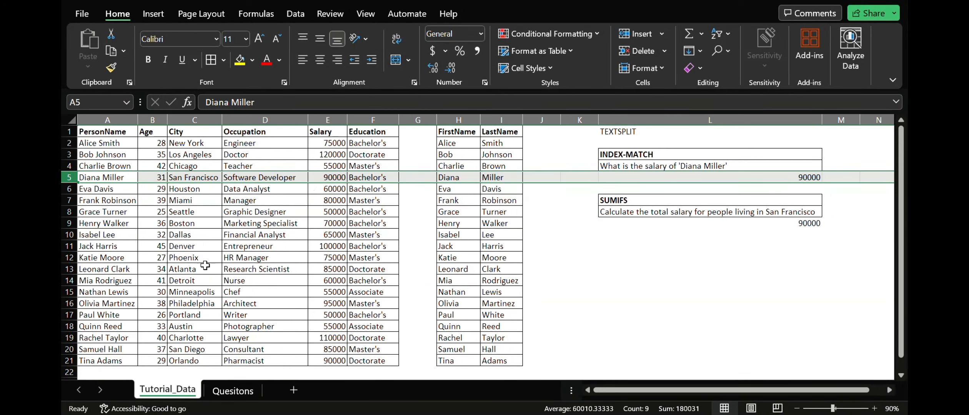
pyautogui.click(202, 178)
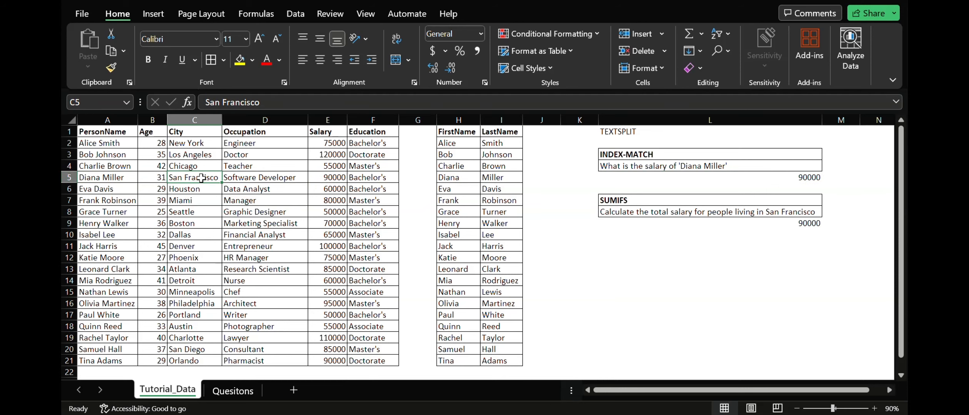
pyautogui.hotkey('ctrl', 'c')
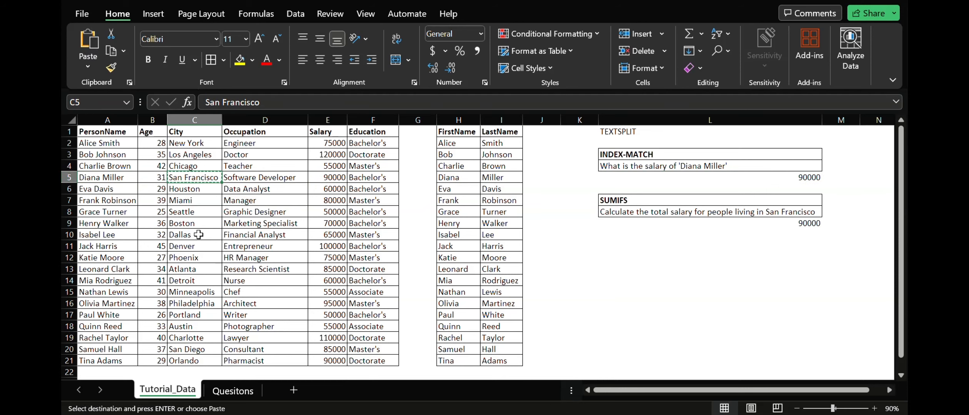
pyautogui.click(198, 235)
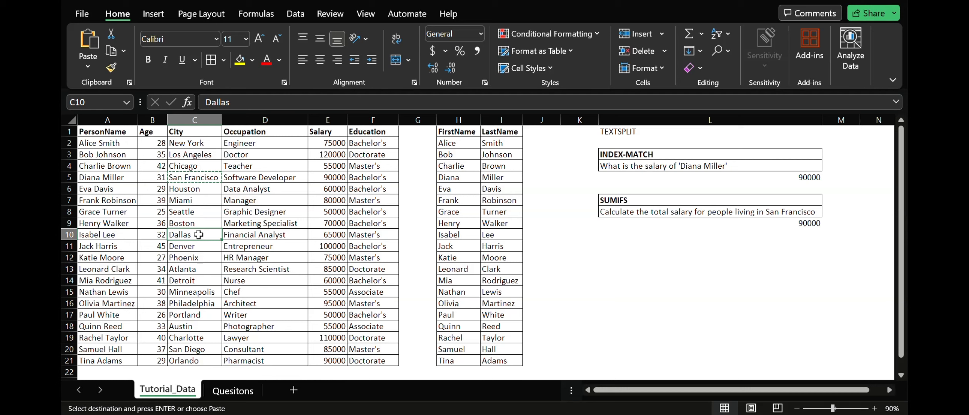
pyautogui.hotkey('ctrl', 'v')
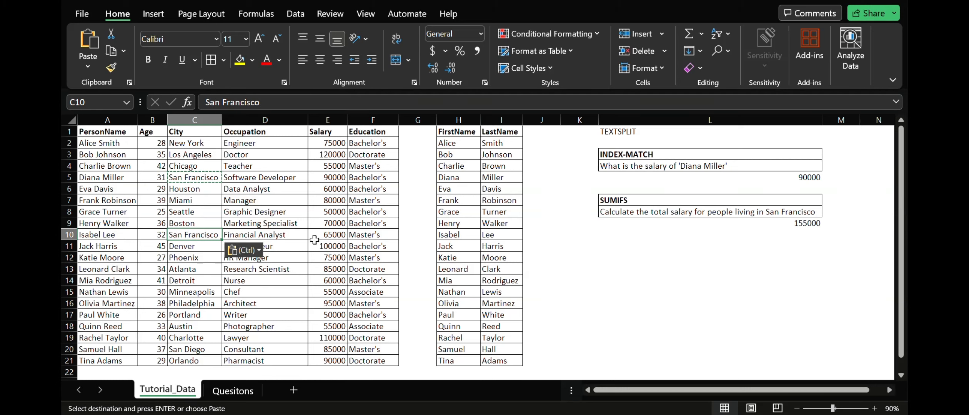
# Check the SUMIFS result against the combined sum of the salaries in E5 and E10.
pyautogui.click(332, 235)
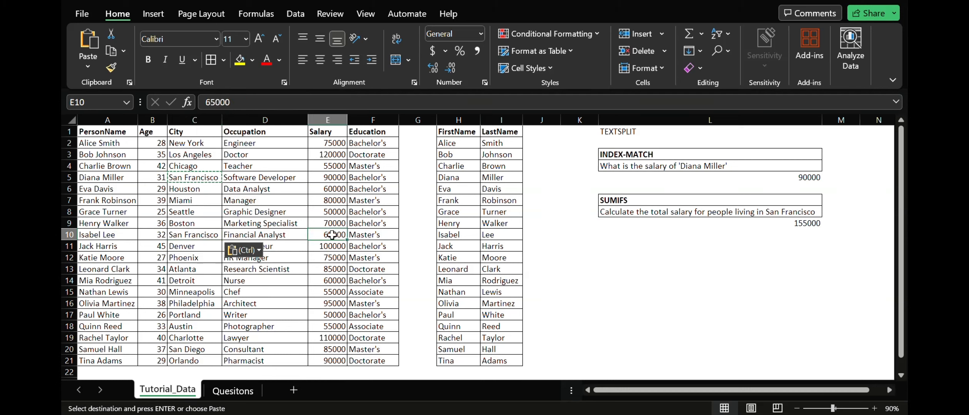
pyautogui.keyDown('ctrl'); pyautogui.click(334, 177); pyautogui.keyUp('ctrl')
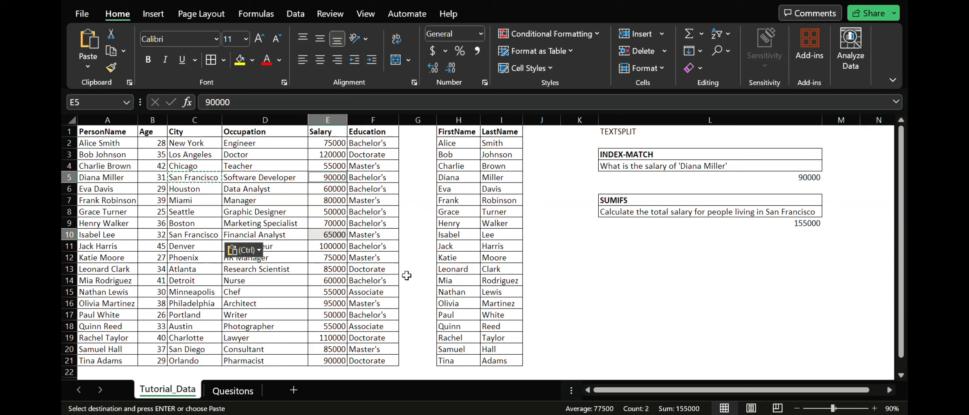
pyautogui.click(198, 239)
pyautogui.click(654, 274)
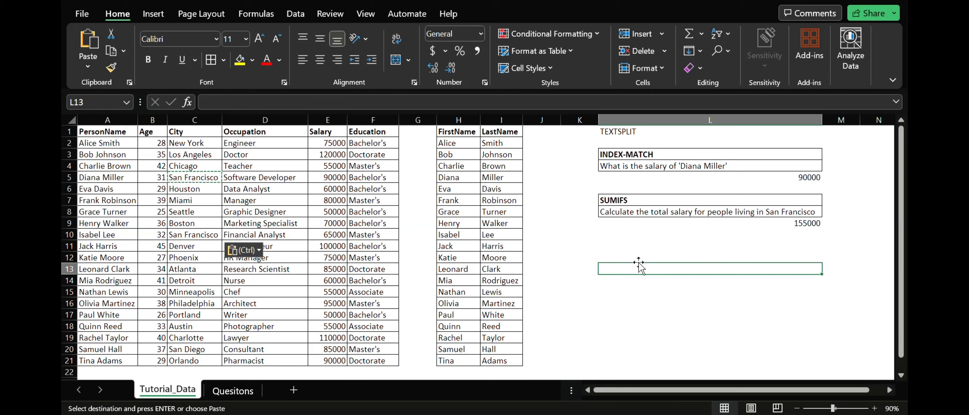
pyautogui.doubleClick(662, 273)
pyautogui.click(698, 322)
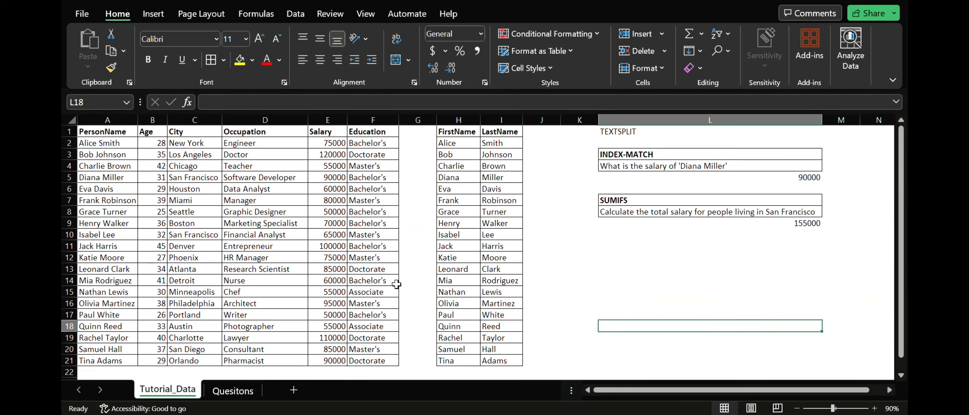
# Copy the LET heading and question from B11:B12 on the Quesitons sheet to L11 on the Tutorial_Data sheet.
pyautogui.click(226, 392)
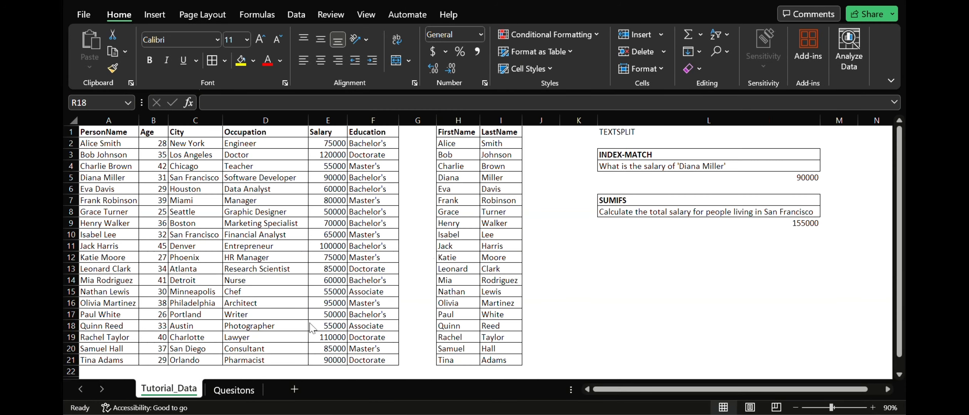
pyautogui.hotkey('ctrl', 'v')
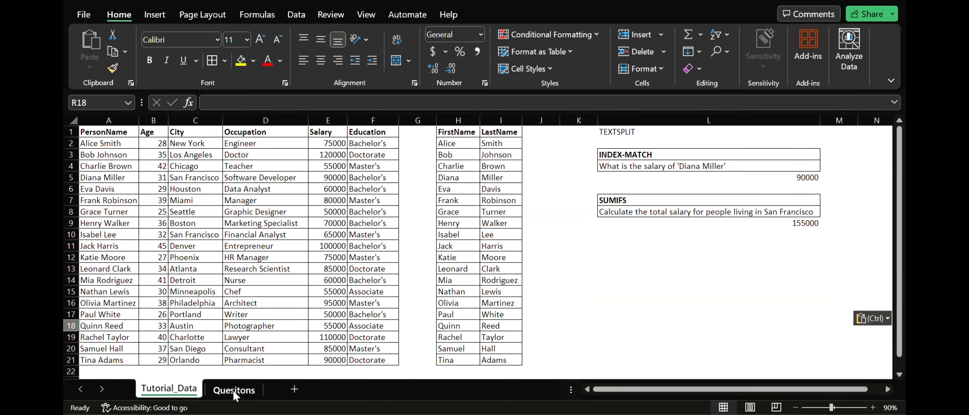
pyautogui.click(234, 390)
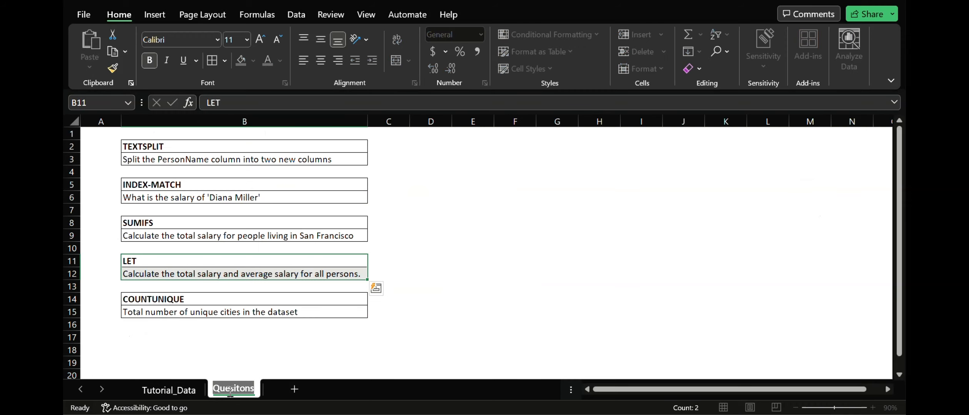
pyautogui.moveTo(134, 260); pyautogui.dragTo(163, 279)
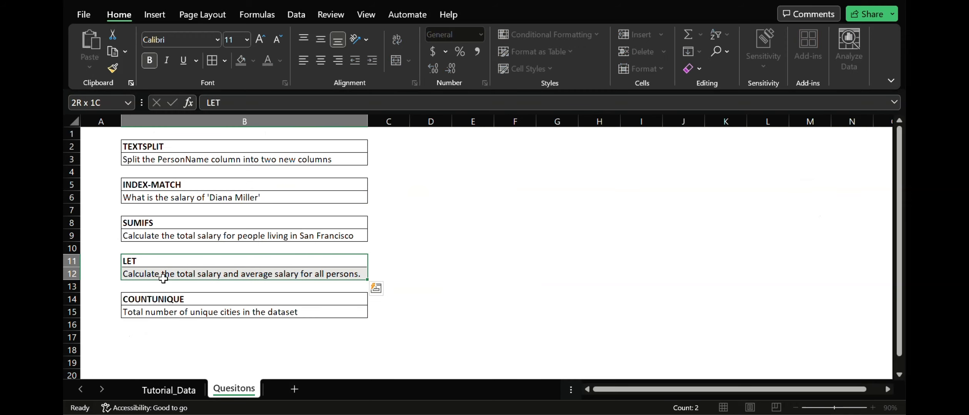
pyautogui.hotkey('ctrl', 'c')
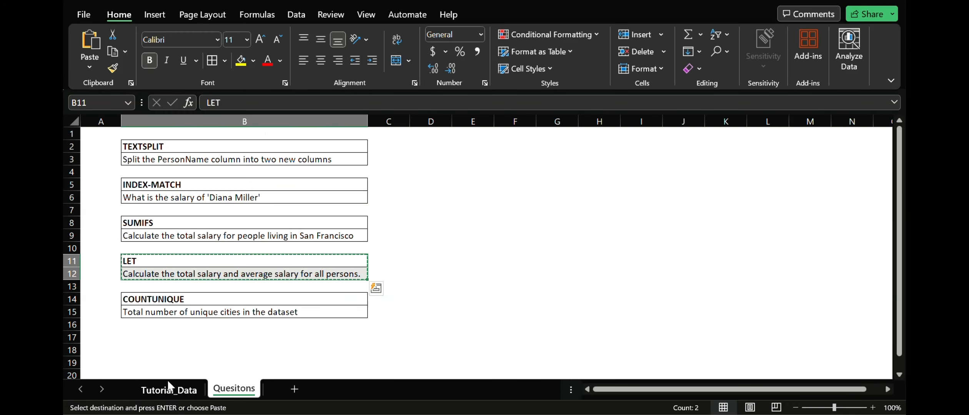
pyautogui.click(165, 389)
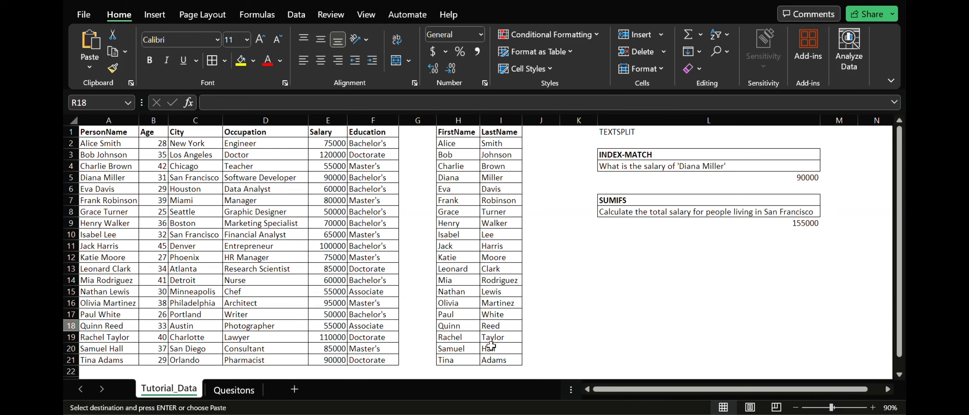
pyautogui.click(625, 249)
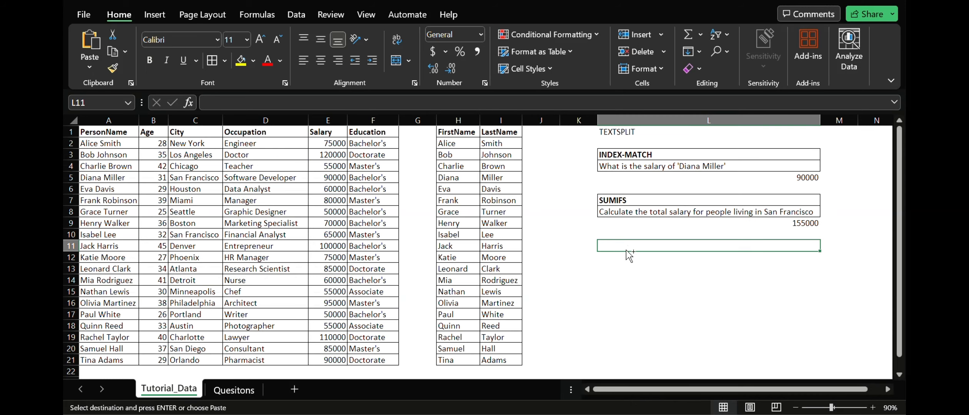
pyautogui.hotkey('ctrl', 'v')
pyautogui.click(632, 319)
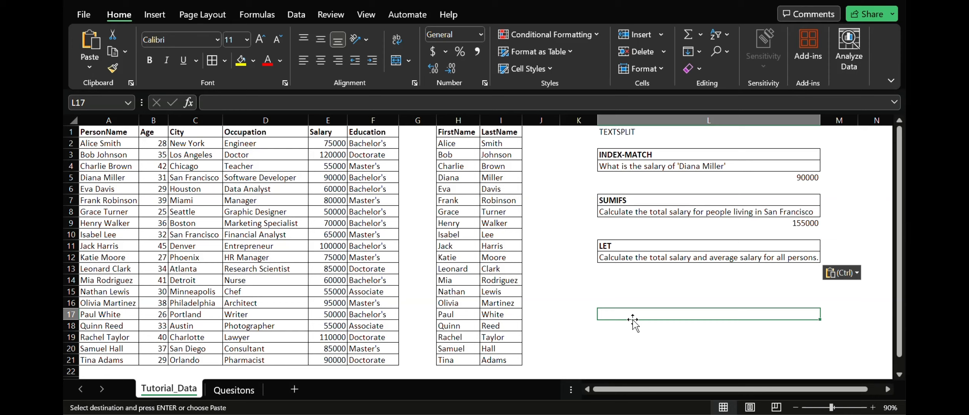
# Start a LET formula in L13 that defines the name TotalSalary as SUM(E2:E21).
pyautogui.click(618, 270)
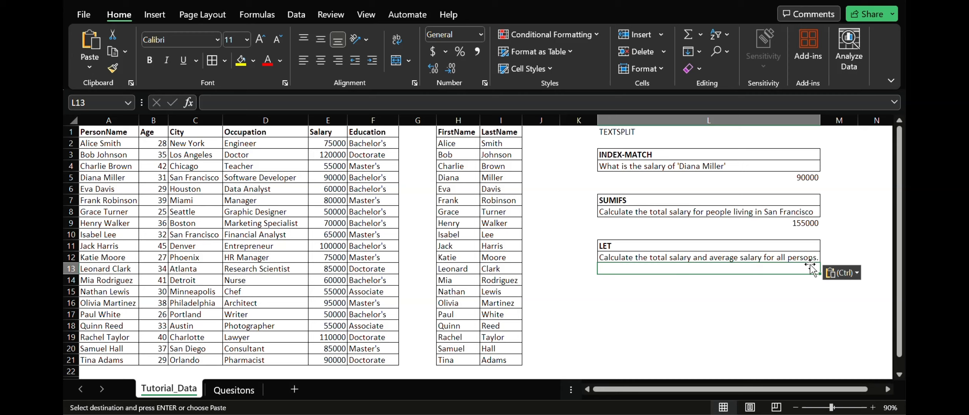
pyautogui.doubleClick(606, 266)
pyautogui.write('=')
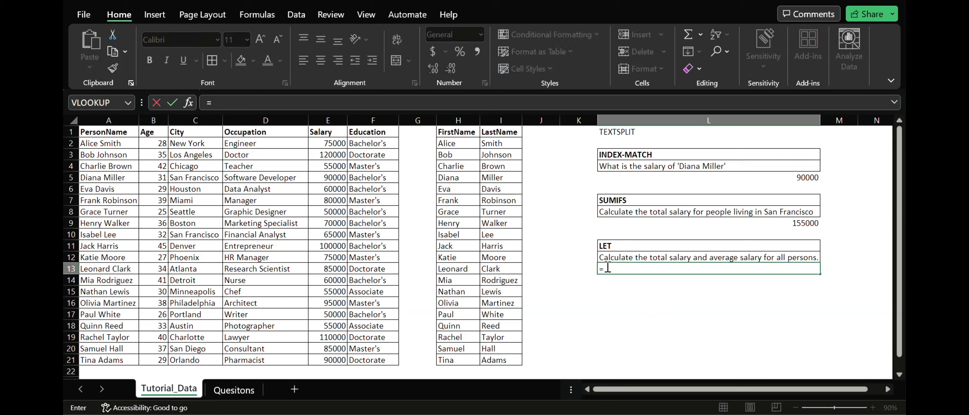
pyautogui.write('let')
pyautogui.press('Tab')
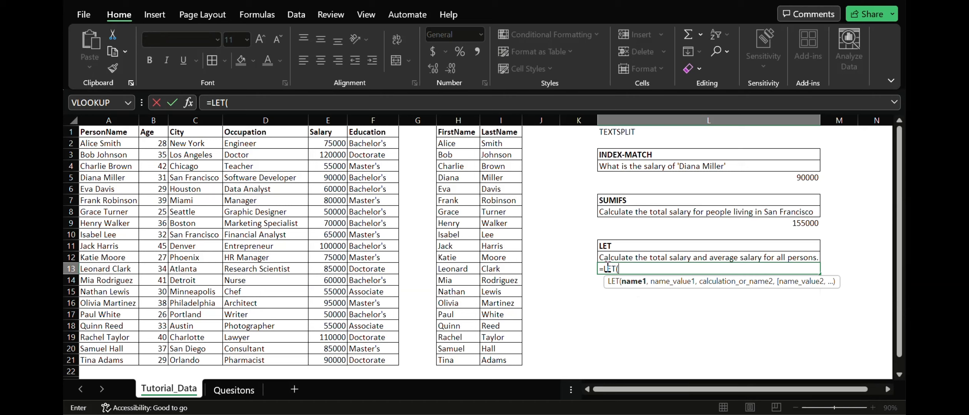
pyautogui.write('TotalSalary,')
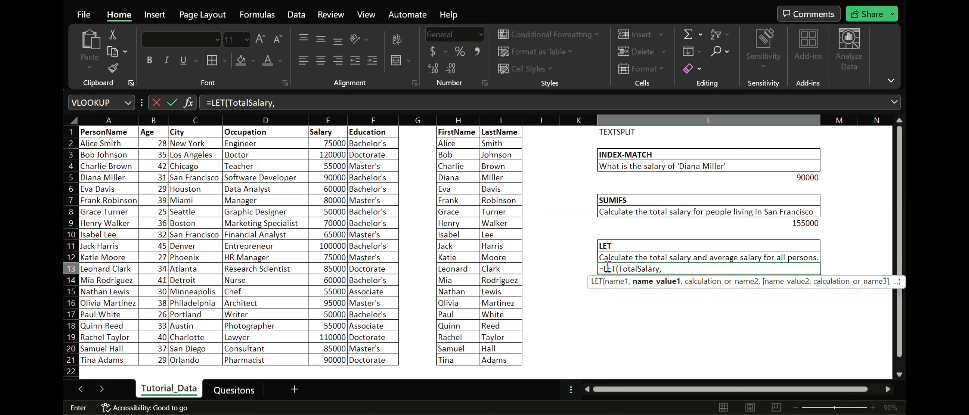
pyautogui.write(' Sum')
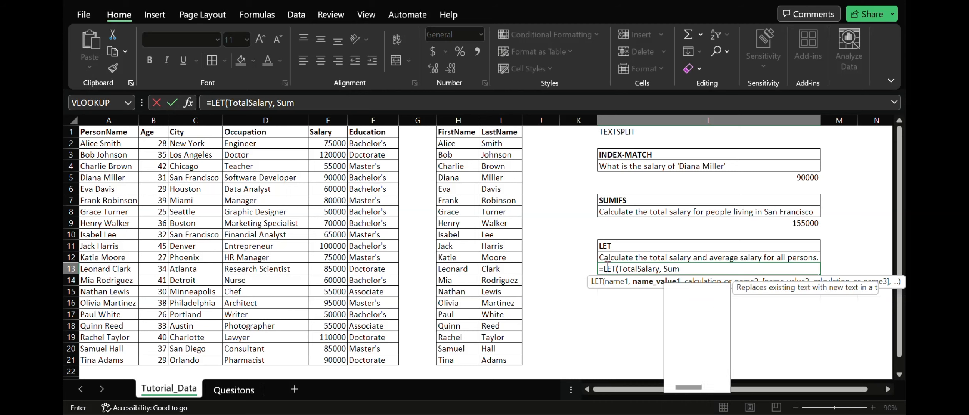
pyautogui.press('Tab')
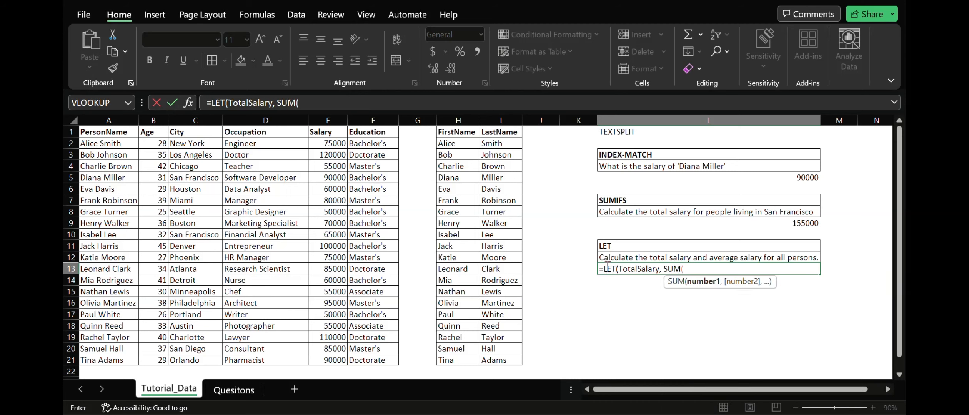
pyautogui.write('E2:E21')
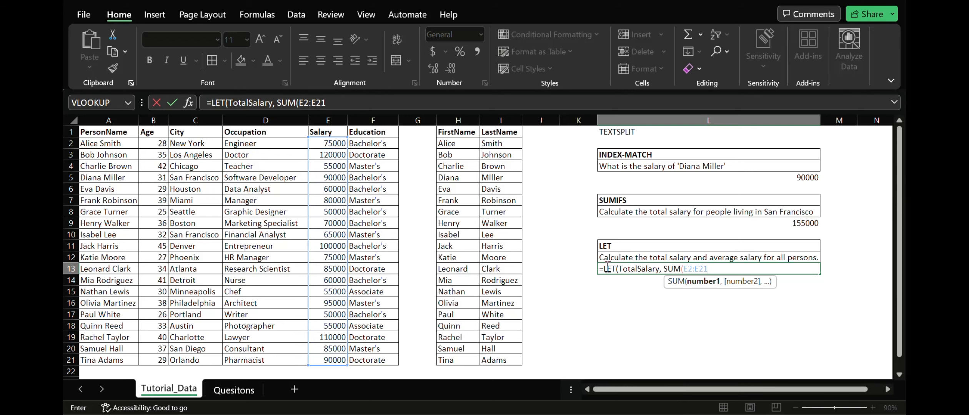
pyautogui.write('),')
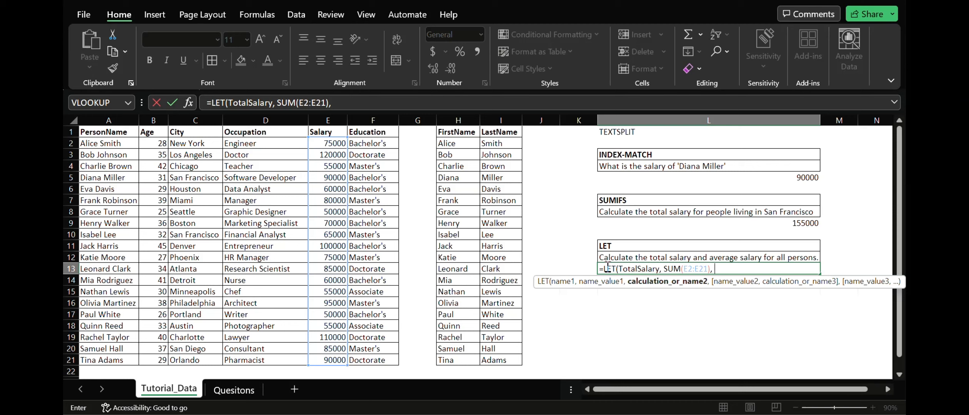
# Add a second name to the LET formula, AverageSalary, defined as AVERAGE(E2:E21).
pyautogui.write('Ave')
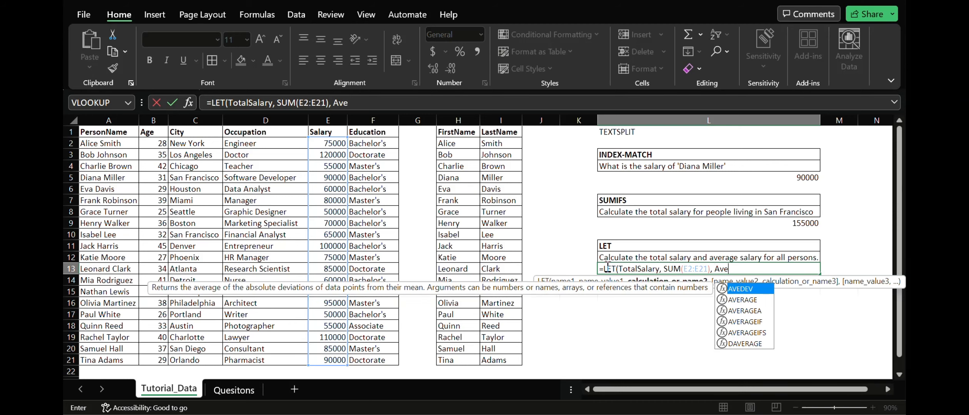
pyautogui.write('rageS')
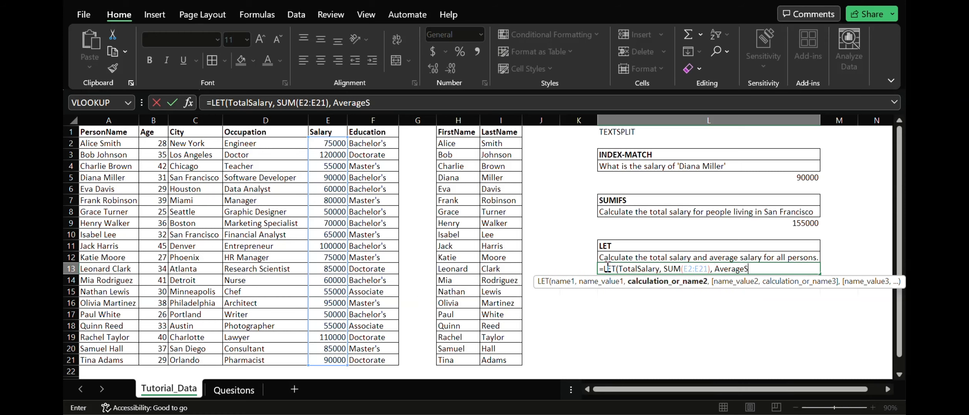
pyautogui.write('alary, ')
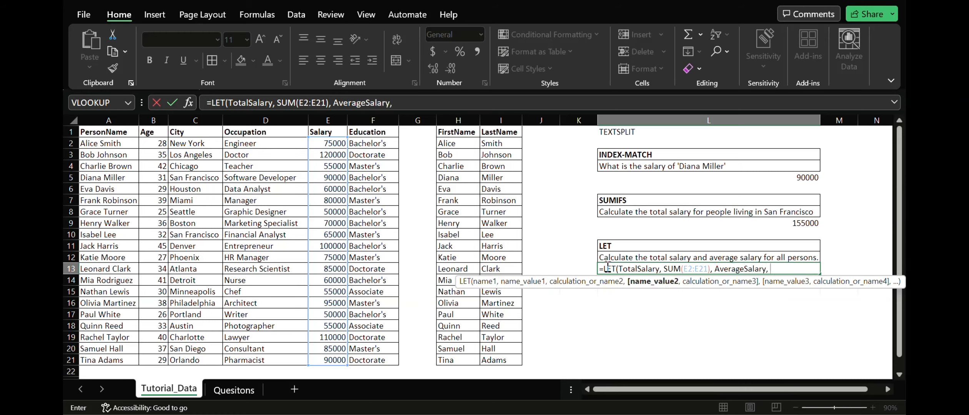
pyautogui.write('Averag')
pyautogui.press('Tab')
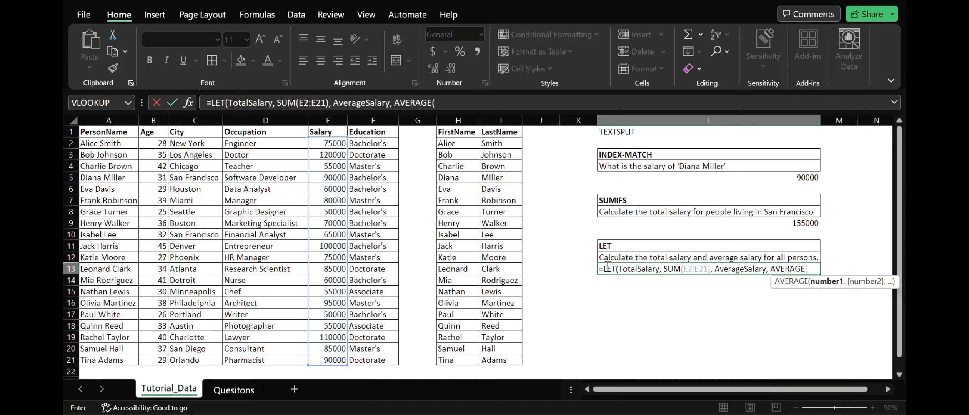
pyautogui.write('E2:')
pyautogui.write('W21')
pyautogui.press('BackSpace')
pyautogui.press('BackSpace')
pyautogui.press('BackSpace')
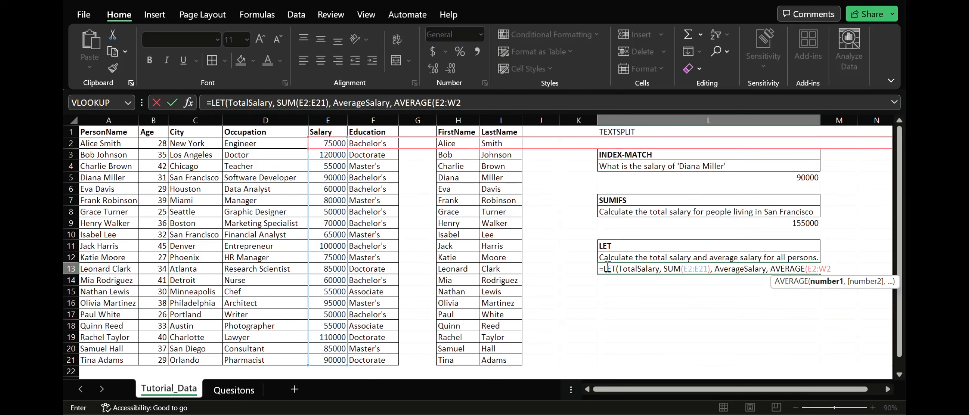
pyautogui.write('E21')
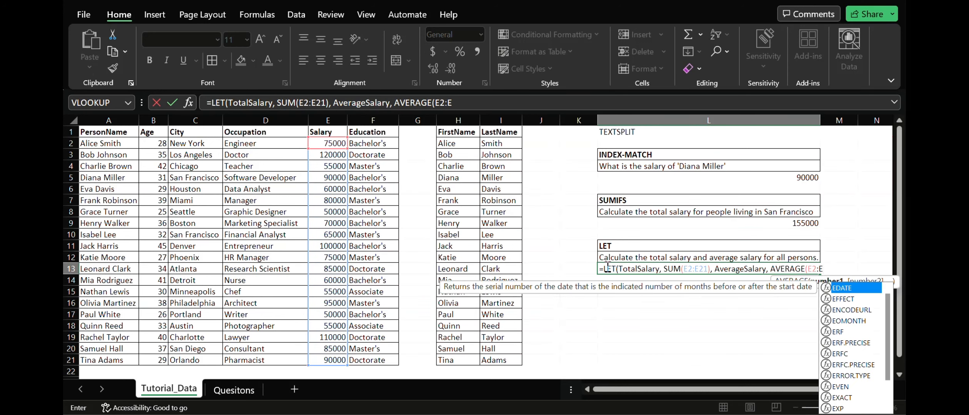
pyautogui.write('),')
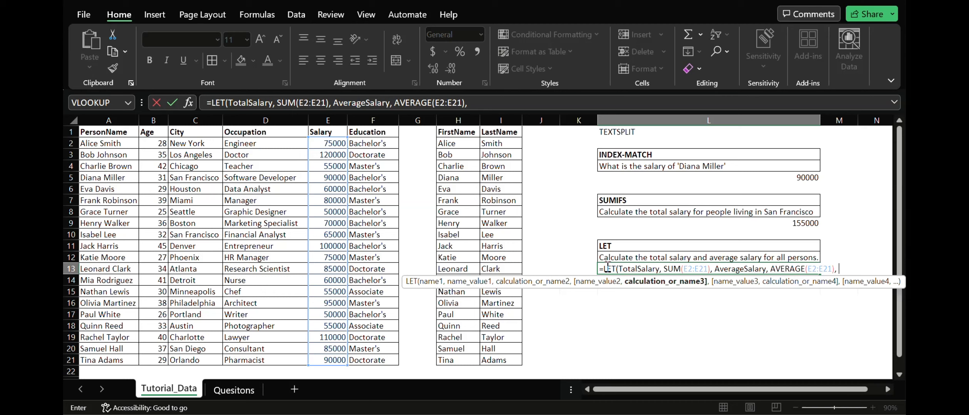
# Begin the LET formula's output calculation with the text "Total Salary: $" joined by & to TotalSalary.
pyautogui.write('"T')
pyautogui.write('otal')
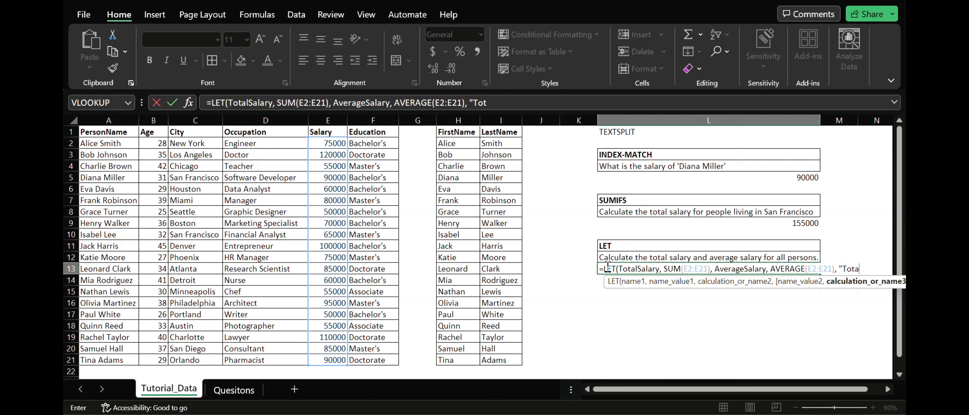
pyautogui.write(' Salary')
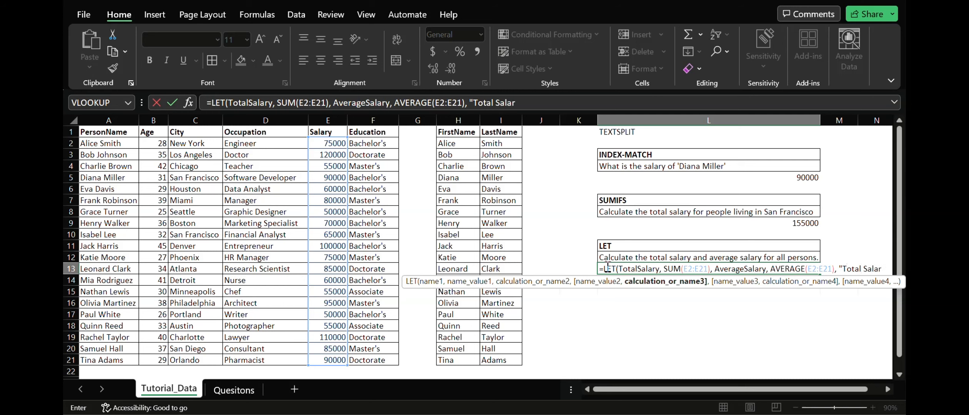
pyautogui.write(';')
pyautogui.press('BackSpace')
pyautogui.write(':')
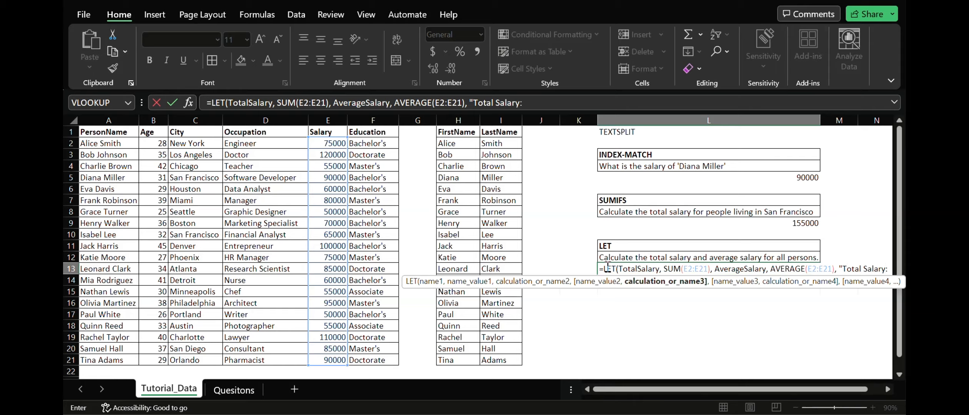
pyautogui.hotkey('shift', 'space')
pyautogui.press('BackSpace')
pyautogui.press('BackSpace')
pyautogui.press('BackSpace')
pyautogui.press('BackSpace')
pyautogui.press('BackSpace')
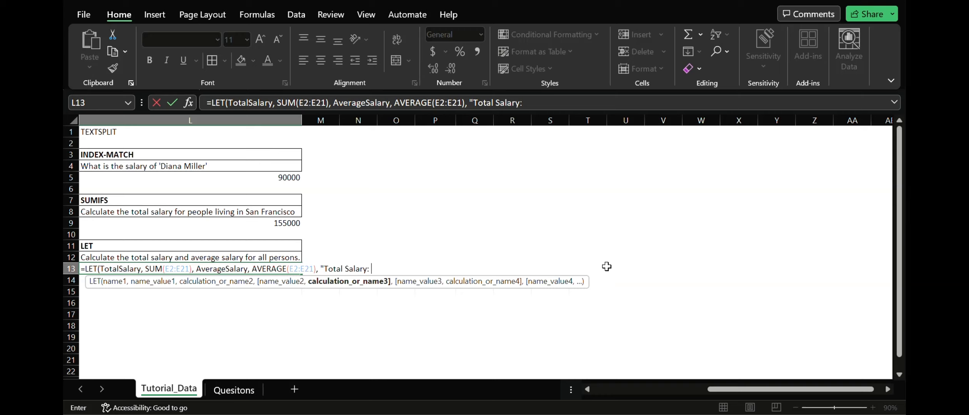
pyautogui.write('$" & Total')
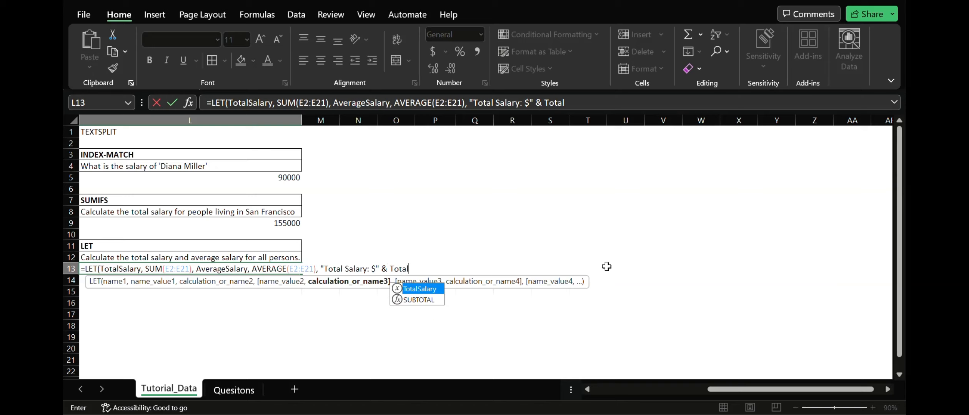
pyautogui.press('Tab')
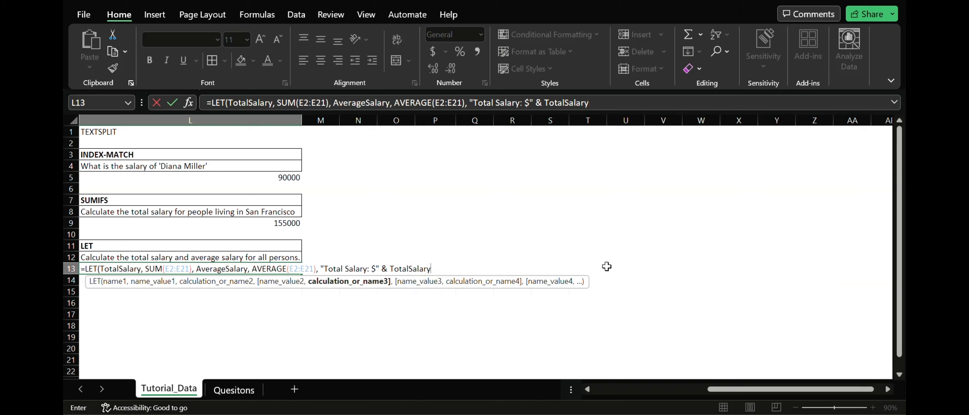
pyautogui.press('BackSpace')
pyautogui.press('BackSpace')
pyautogui.press('BackSpace')
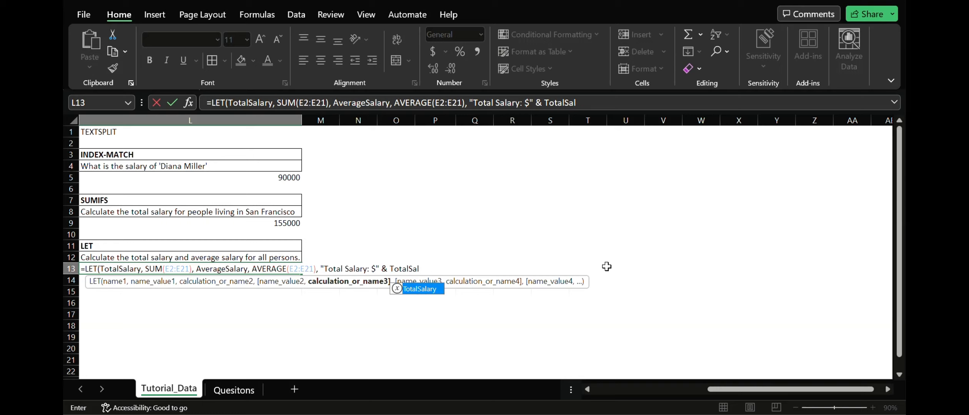
pyautogui.press('Tab')
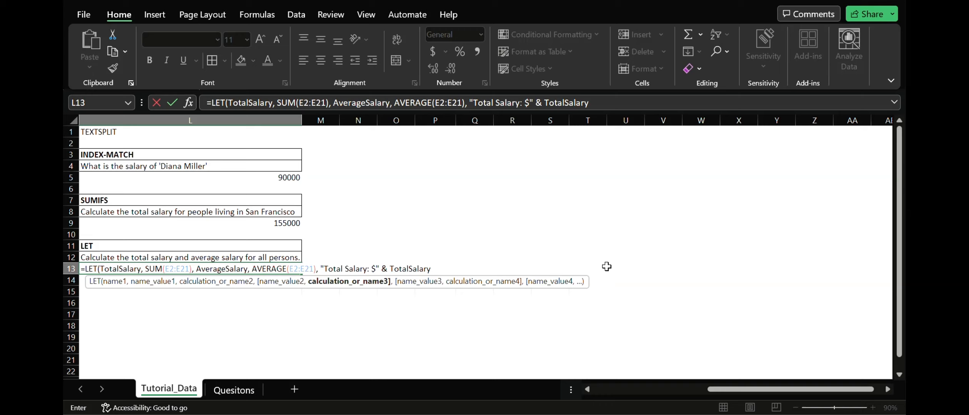
# Extend the LET output with & ", Average Salary: $" & AverageSalary.
pyautogui.write('& "')
pyautogui.press('BackSpace')
pyautogui.write('", Average Salar')
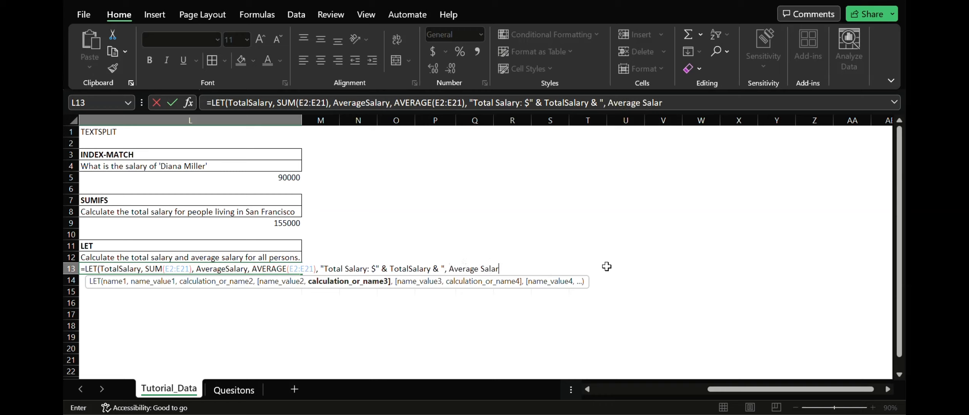
pyautogui.write('y: $" & Ave')
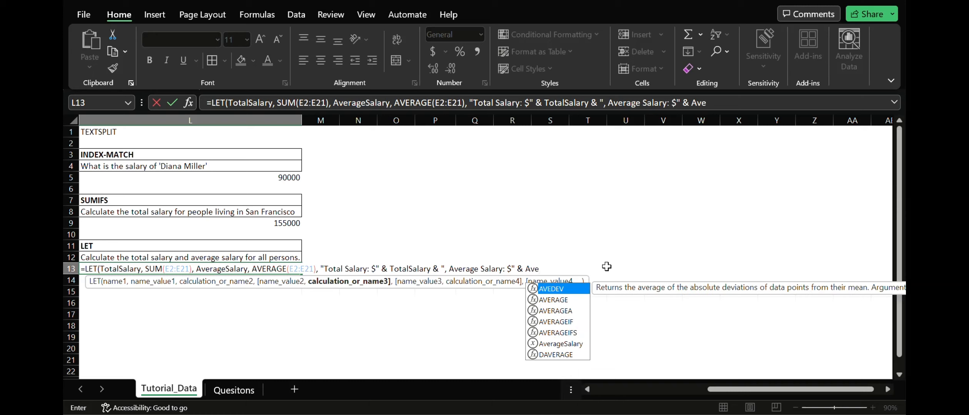
pyautogui.write('rageS')
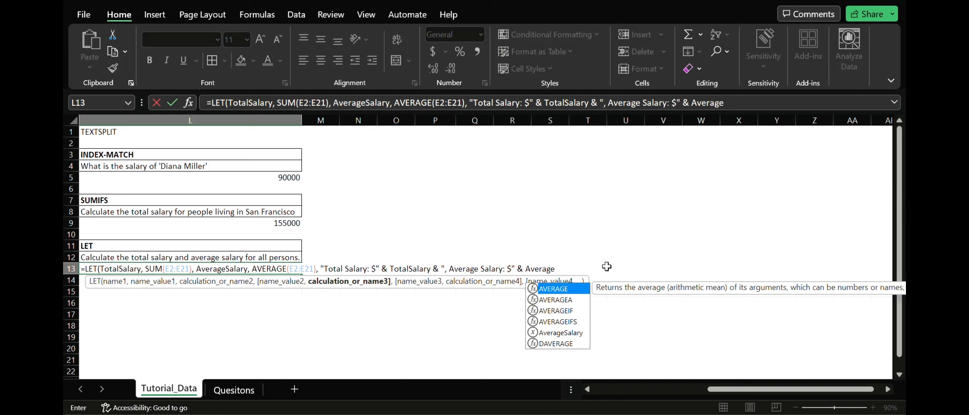
pyautogui.write('a')
pyautogui.press('Tab')
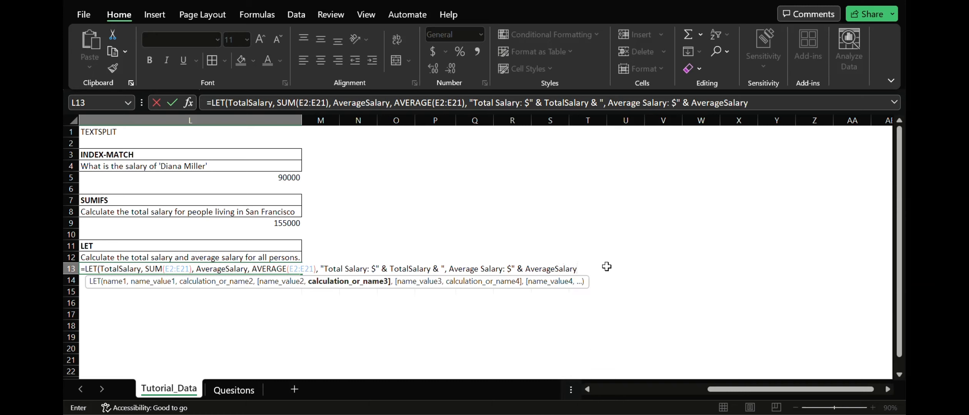
# Close and enter the LET formula in L13, and check its result against the dataset.
pyautogui.write(')')
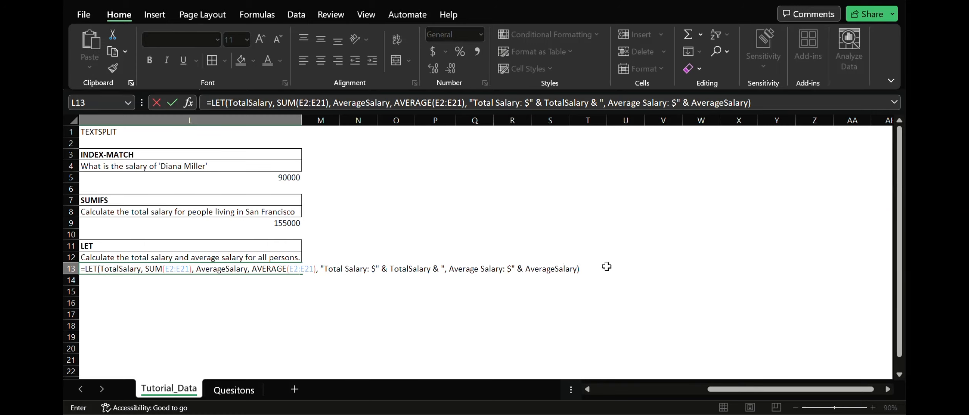
pyautogui.press('Return')
pyautogui.hscroll(-8, 607, 266)
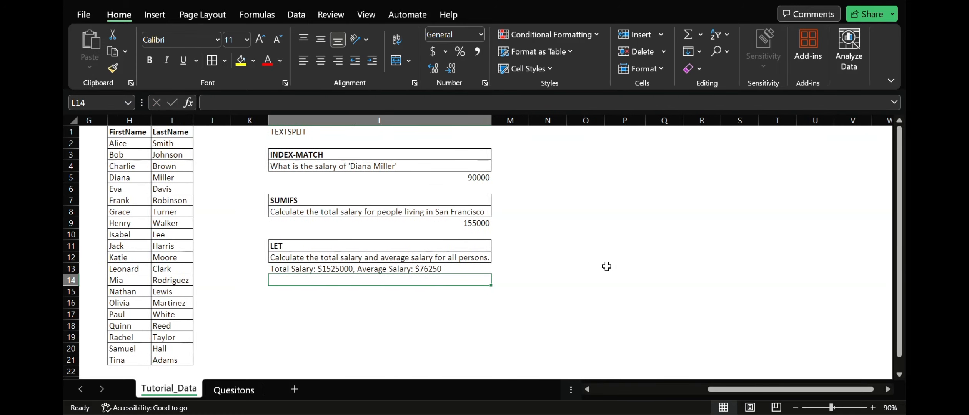
pyautogui.hscroll(-3, 607, 266)
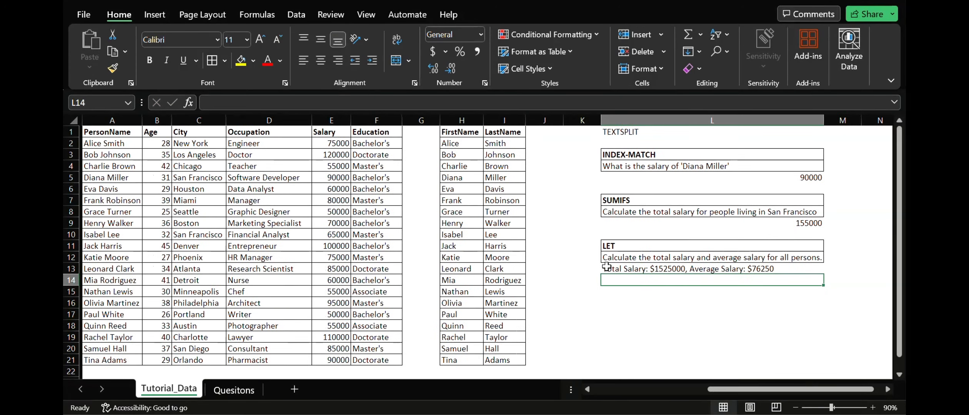
pyautogui.click(656, 272)
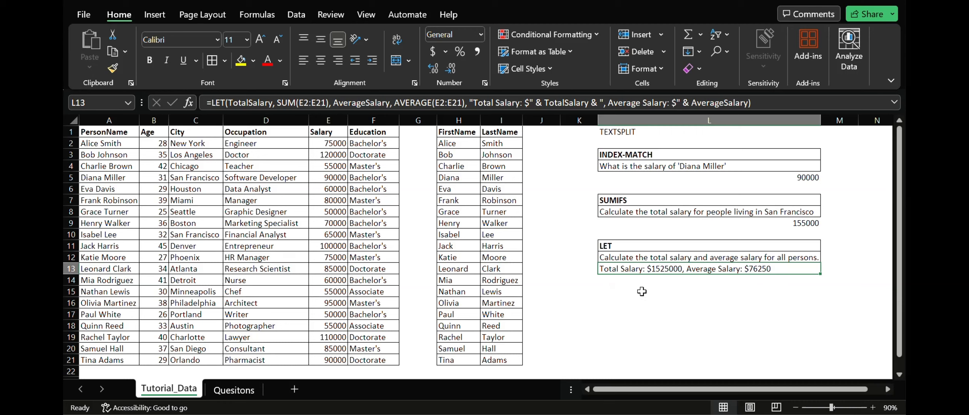
pyautogui.click(630, 294)
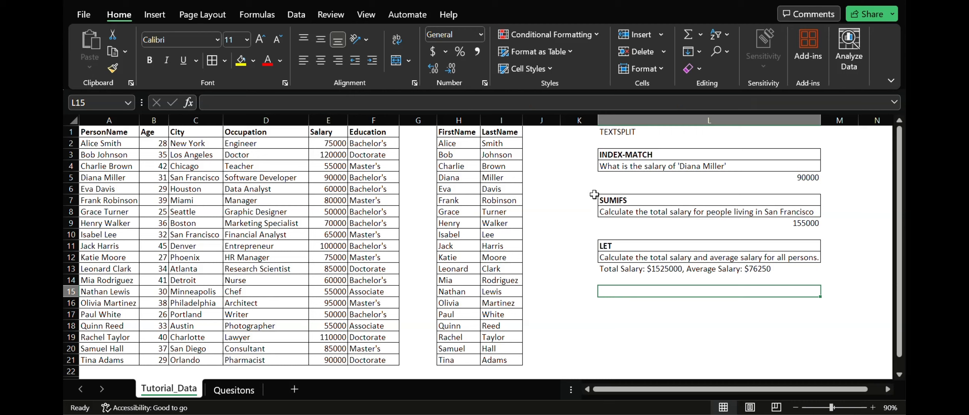
# Make the TEXTSPLIT heading in L1 bold.
pyautogui.click(636, 134)
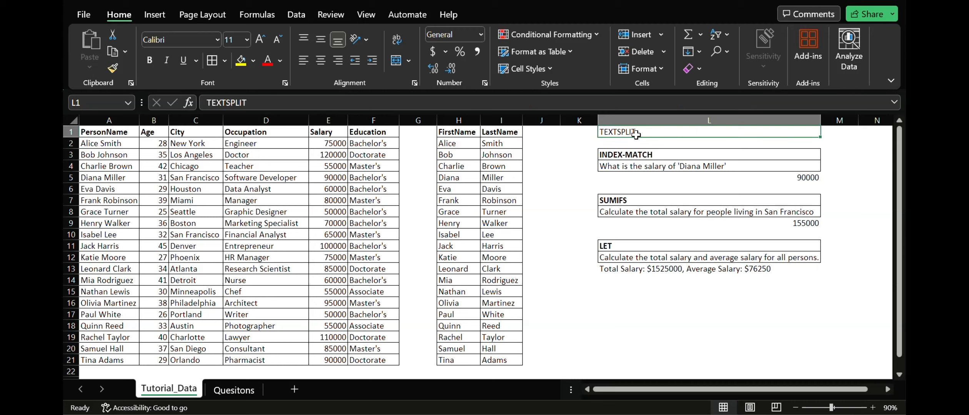
pyautogui.hotkey('ctrl', 'b')
pyautogui.click(683, 351)
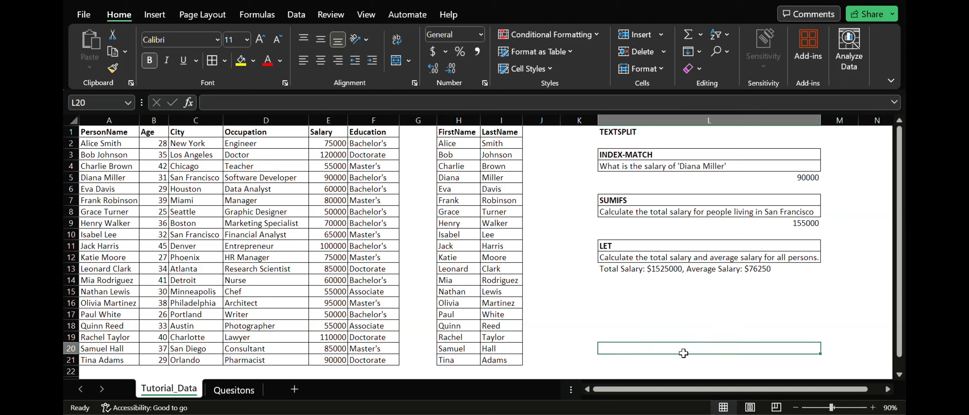
# Copy the COUNTUNIQUE heading and its question from the Quesitons sheet into L15:L16 of Tutorial_Data.
pyautogui.click(626, 294)
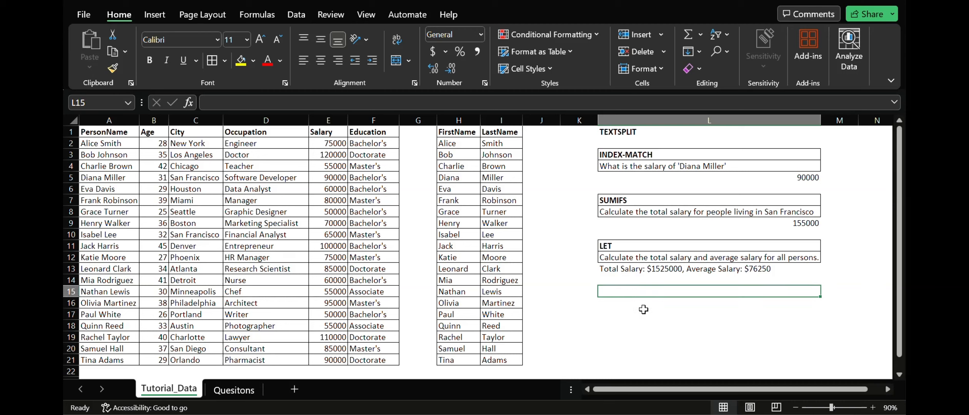
pyautogui.click(226, 392)
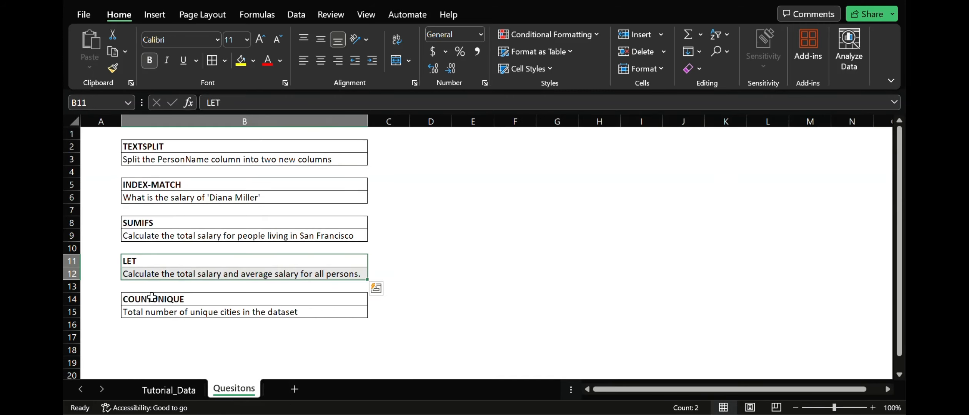
pyautogui.click(135, 297)
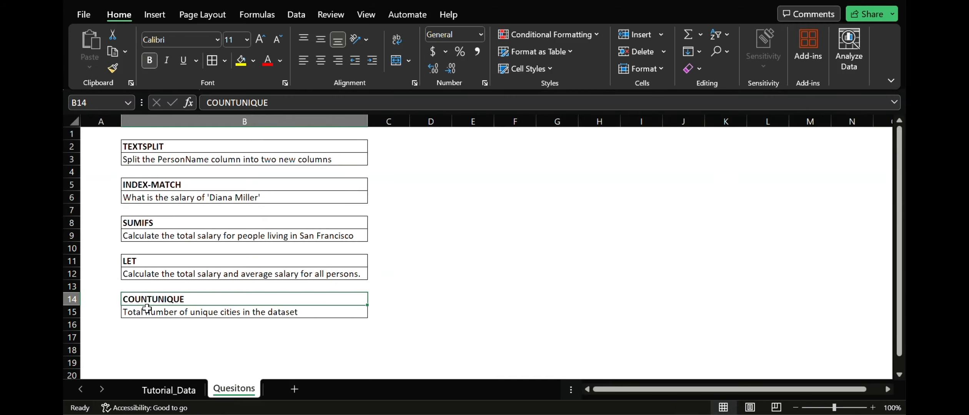
pyautogui.moveTo(165, 296); pyautogui.dragTo(166, 312)
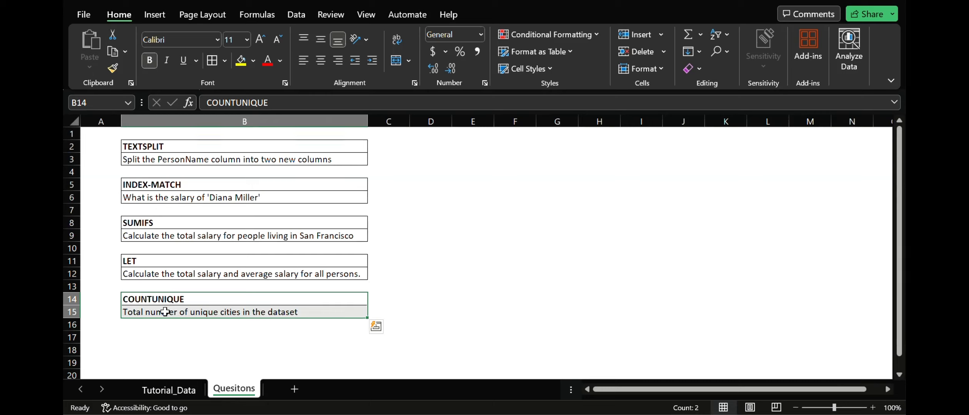
pyautogui.hotkey('ctrl', 'c')
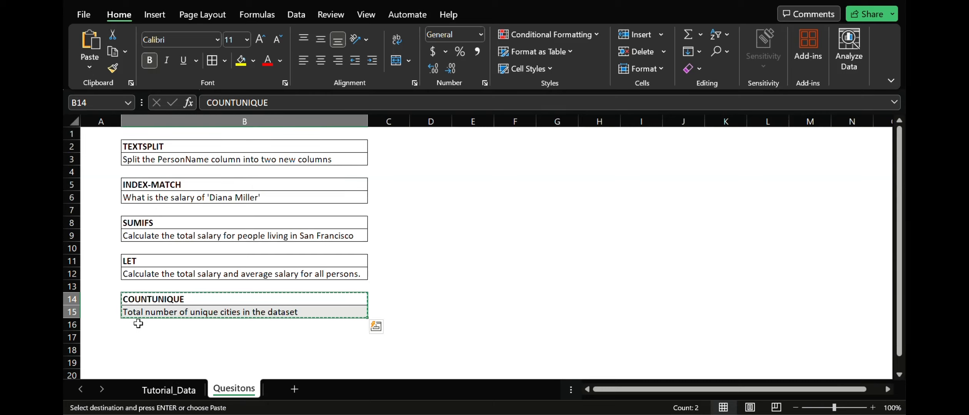
pyautogui.click(150, 391)
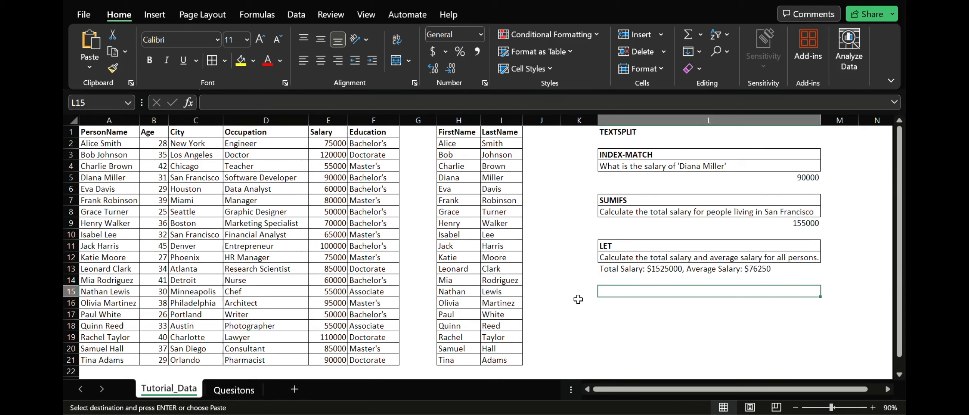
pyautogui.hotkey('ctrl', 'v')
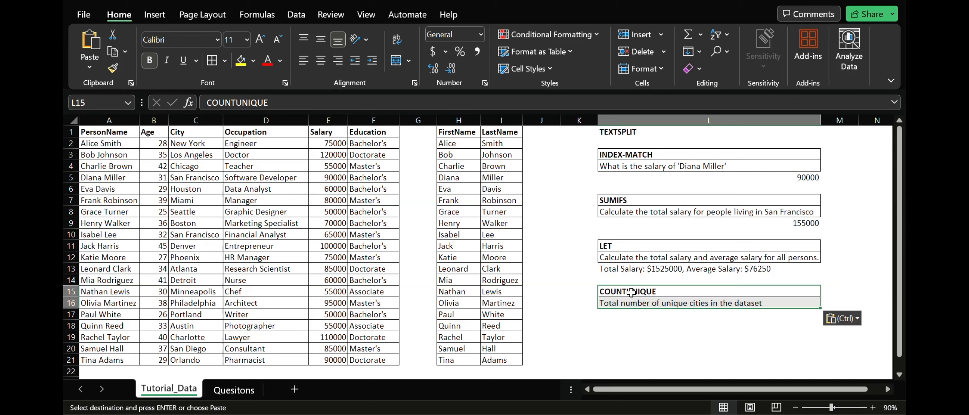
pyautogui.click(623, 322)
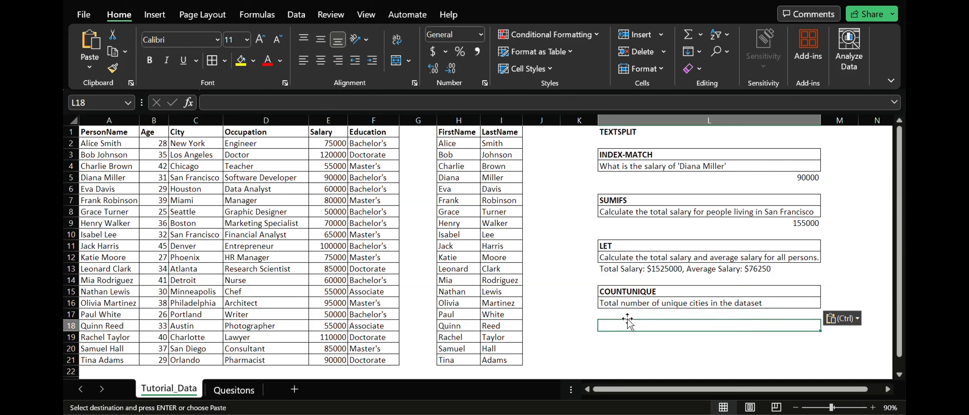
pyautogui.click(631, 314)
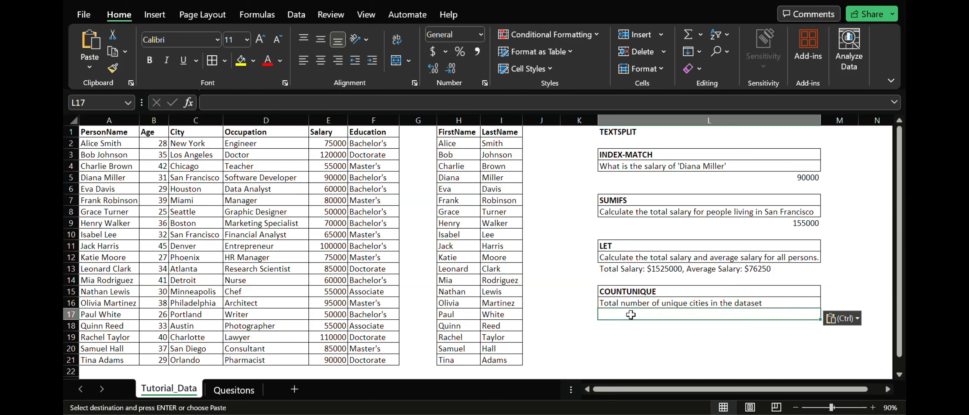
# Review the INDEX-MATCH formula in L5.
pyautogui.click(690, 169)
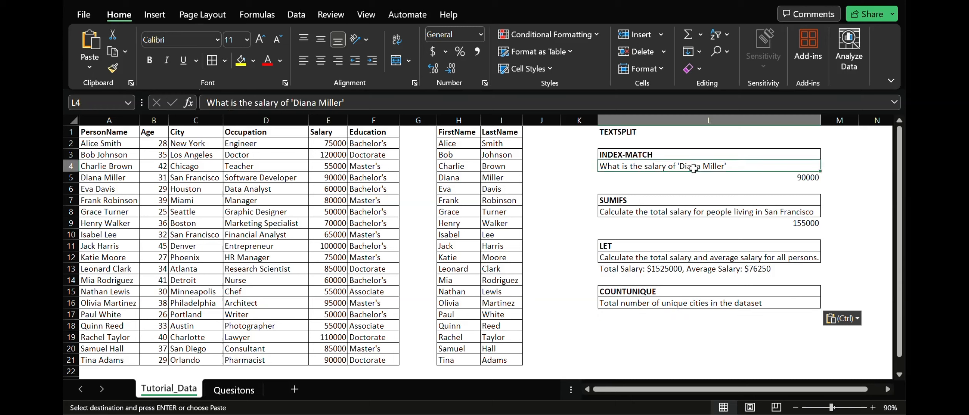
pyautogui.click(677, 178)
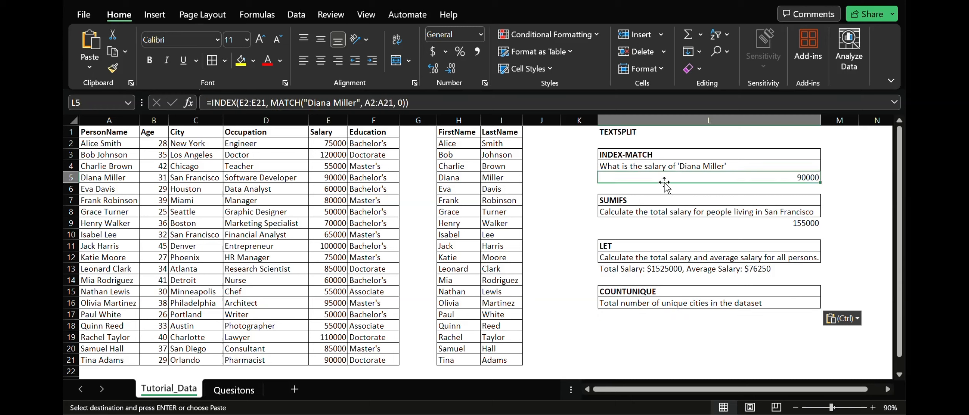
pyautogui.click(314, 103)
pyautogui.tripleClick(314, 104)
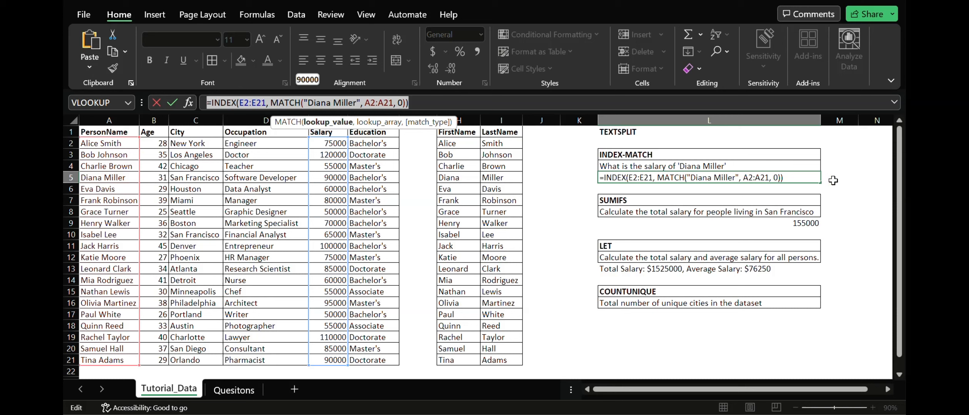
pyautogui.click(845, 179)
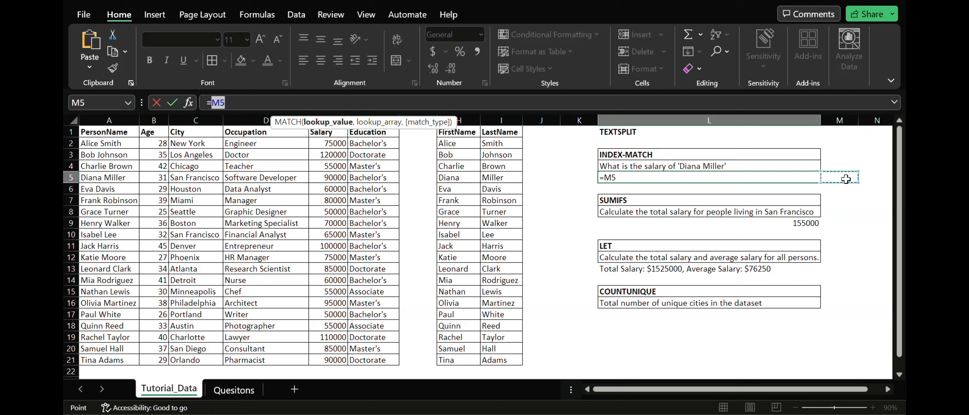
pyautogui.hotkey('ctrl', 'z')
pyautogui.click(861, 207)
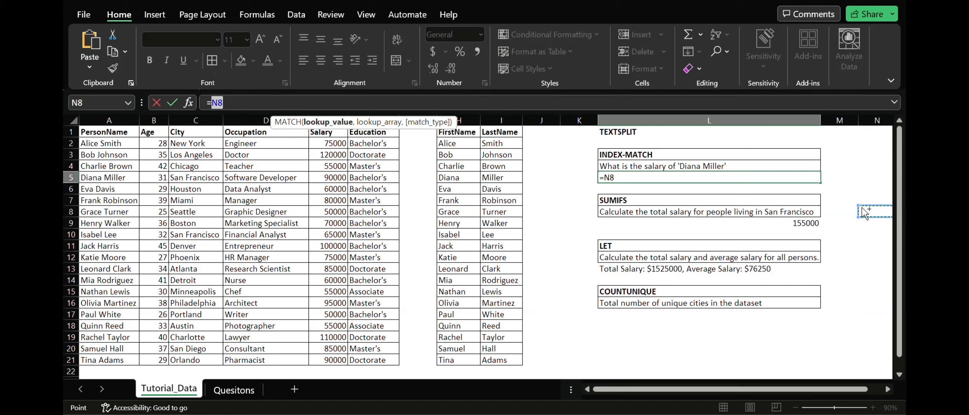
pyautogui.hotkey('ctrl', 'z')
pyautogui.hotkey('ctrl', 'z')
pyautogui.hotkey('ctrl', 'z')
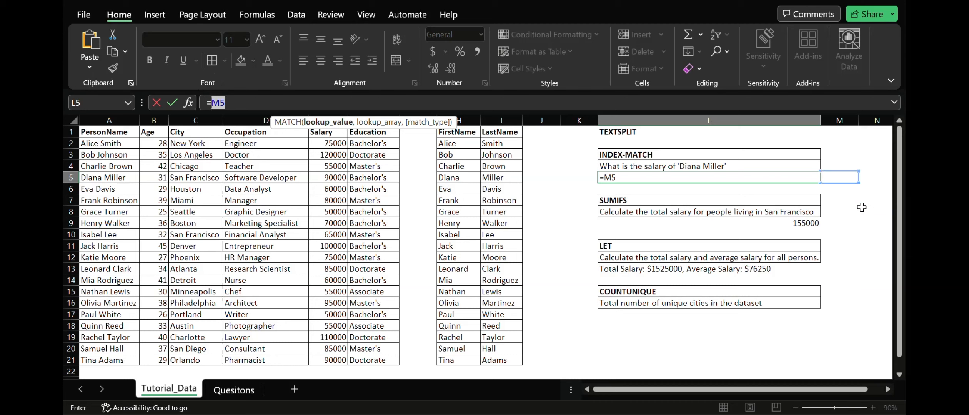
pyautogui.press('BackSpace')
pyautogui.press('BackSpace')
pyautogui.hotkey('ctrl', 'z')
pyautogui.hotkey('ctrl', 'z')
pyautogui.hotkey('ctrl', 'z')
pyautogui.hotkey('ctrl', 'z')
pyautogui.hotkey('ctrl', 'z')
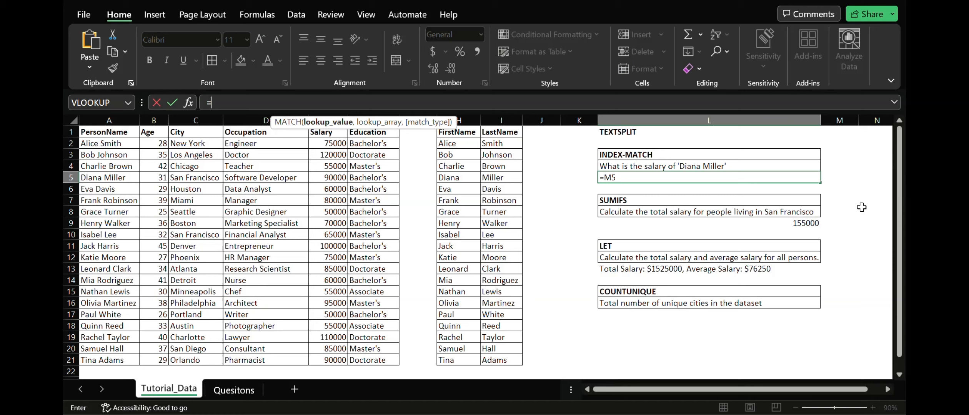
pyautogui.click(883, 227)
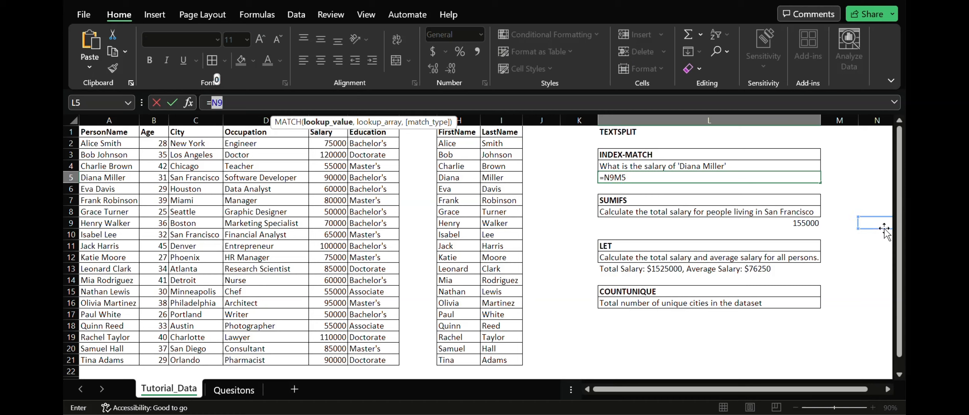
pyautogui.click(877, 238)
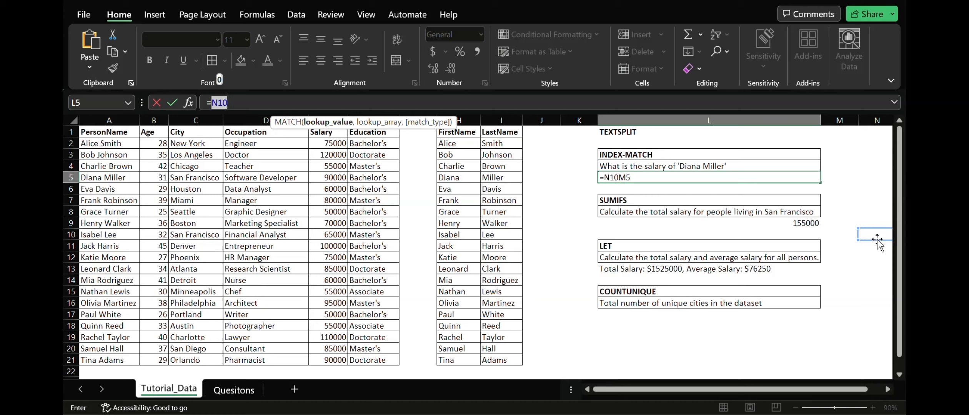
pyautogui.press('Return')
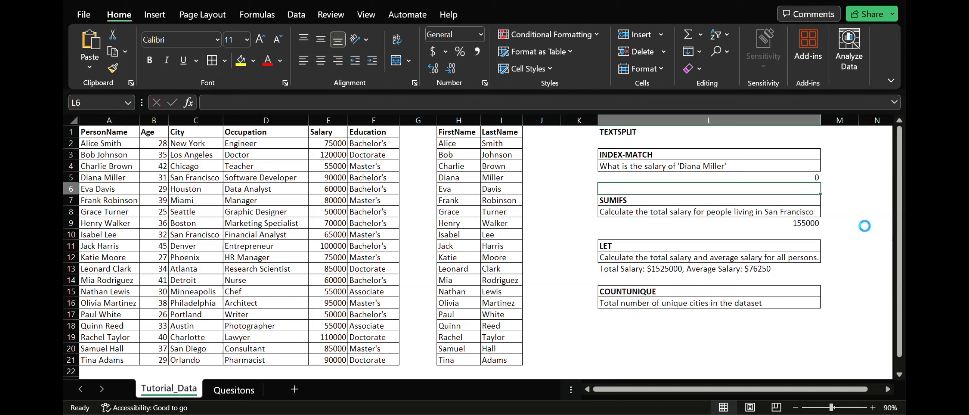
pyautogui.press('Up')
pyautogui.click(865, 213)
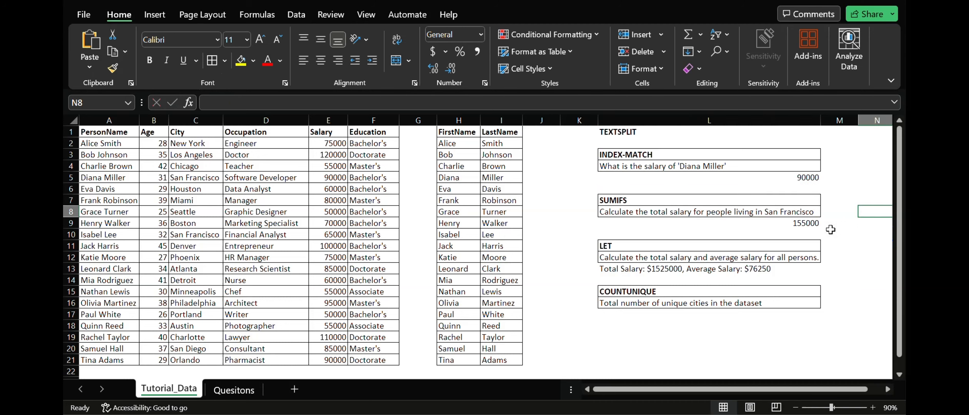
# Start a COUNTA formula in L17, below the question about the total number of unique cities.
pyautogui.click(665, 317)
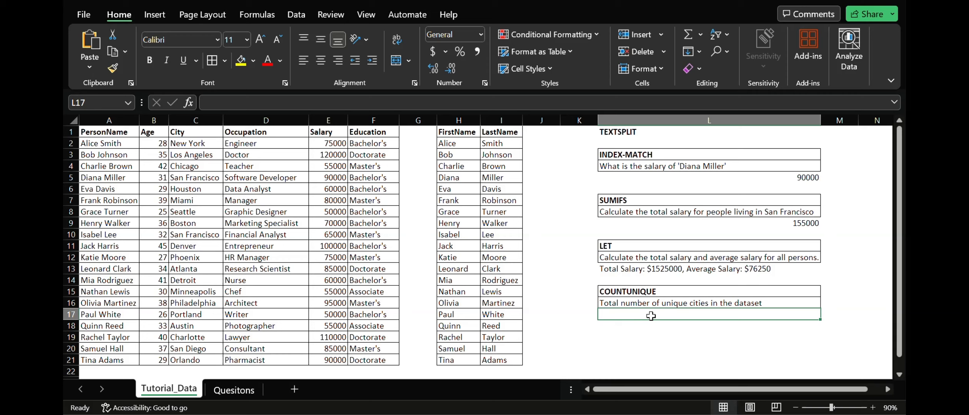
pyautogui.write('=')
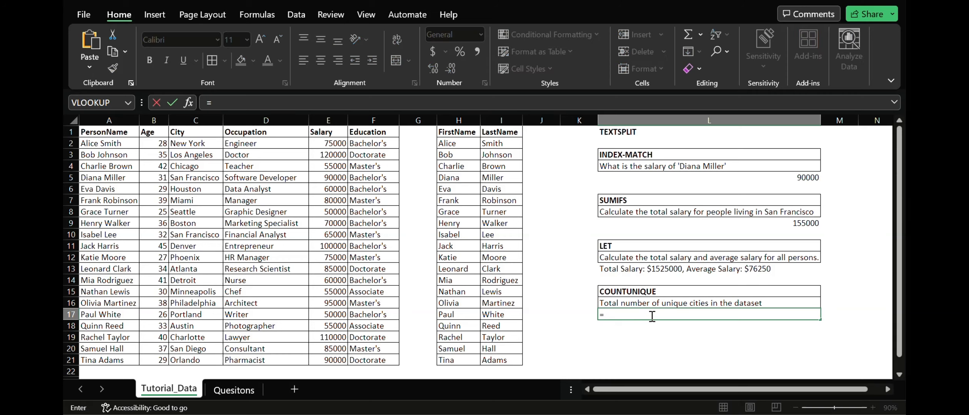
pyautogui.write('count')
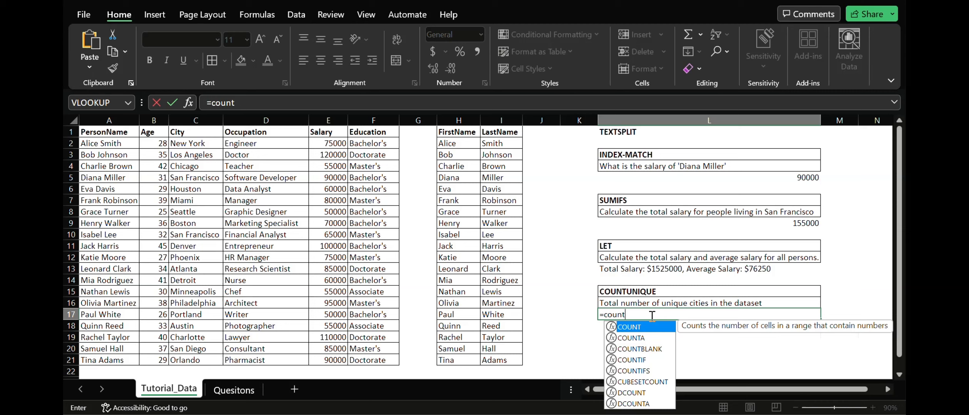
pyautogui.press('Down')
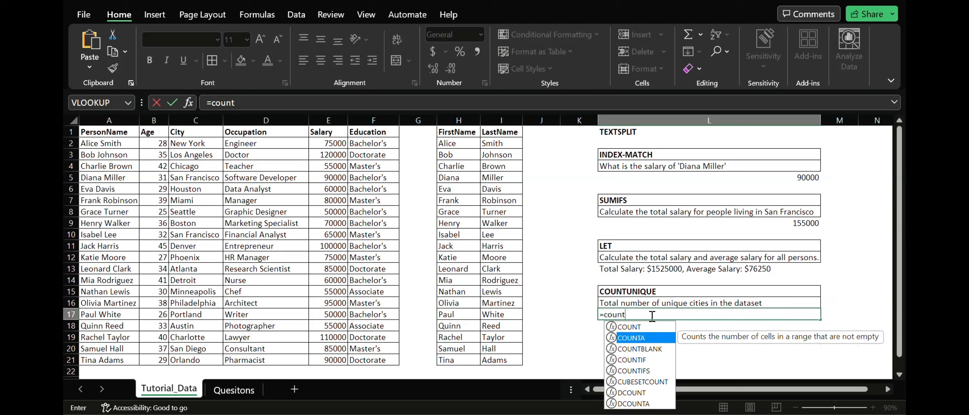
pyautogui.press('Down')
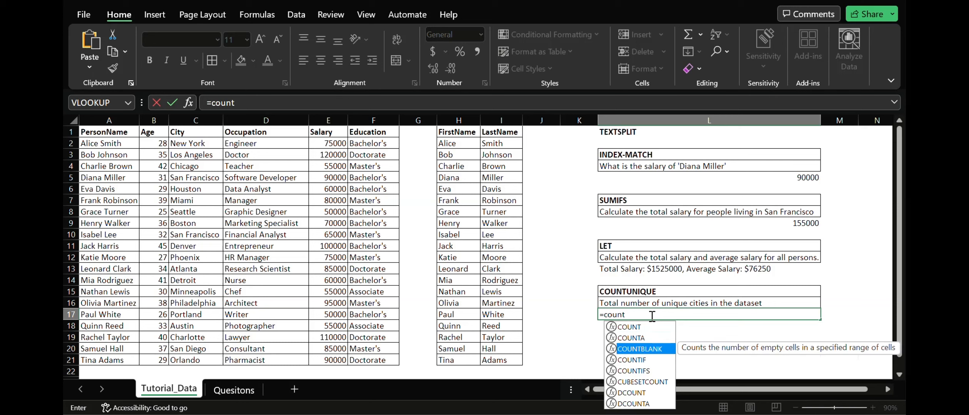
pyautogui.press('Down')
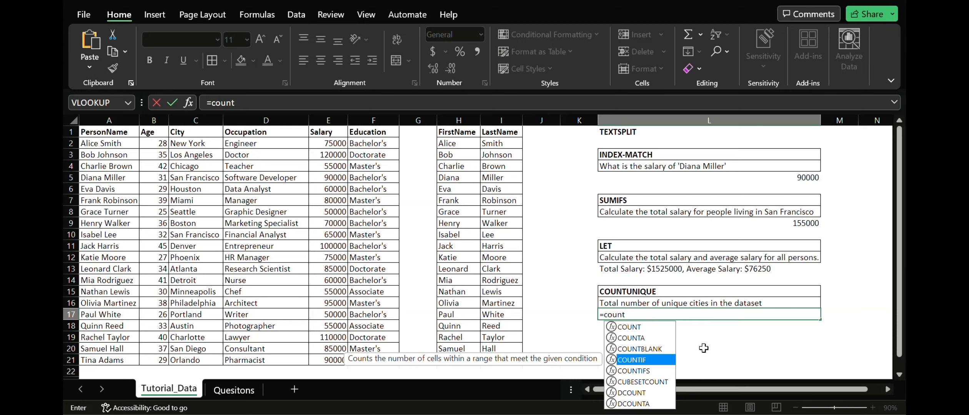
pyautogui.press('Down')
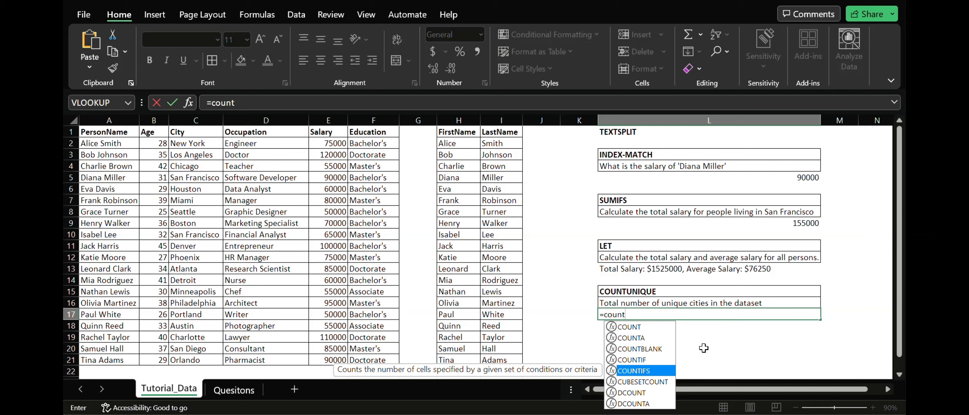
pyautogui.press('Down')
pyautogui.press('Down')
pyautogui.press('Down')
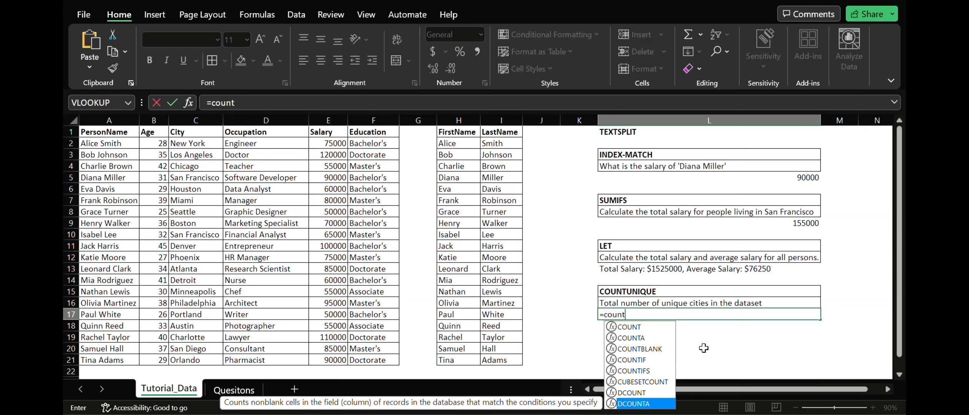
pyautogui.press('Up')
pyautogui.press('Up')
pyautogui.press('Up')
pyautogui.press('Up')
pyautogui.press('Up')
pyautogui.press('Up')
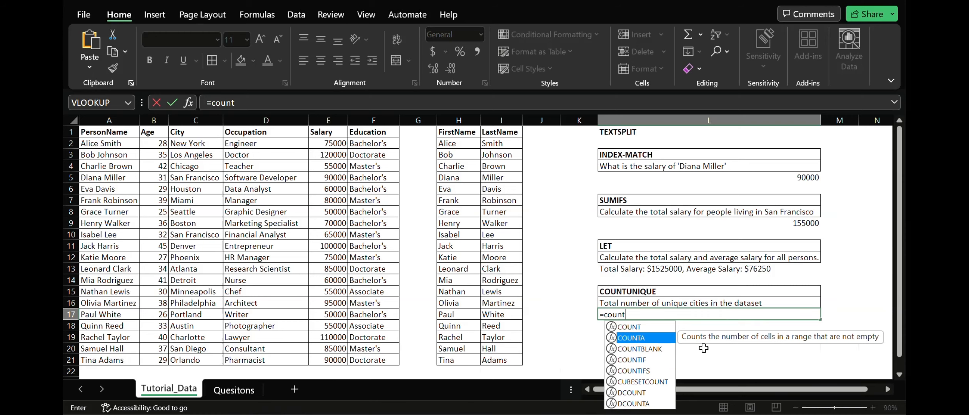
pyautogui.press('Tab')
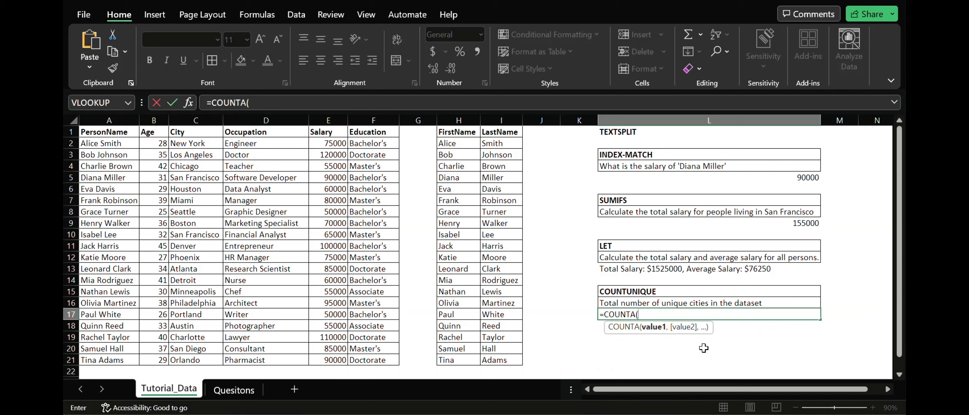
# Complete the L17 formula as =COUNTA(UNIQUE(C2:C21)) and enter it.
pyautogui.write('Uniqu')
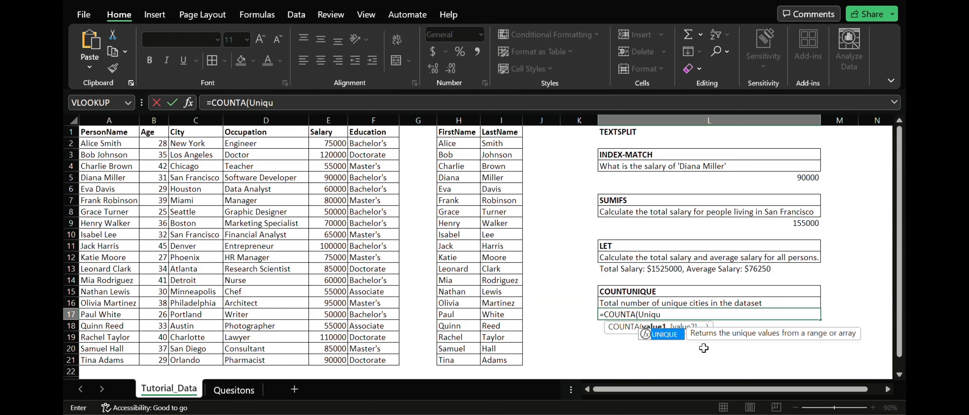
pyautogui.press('Tab')
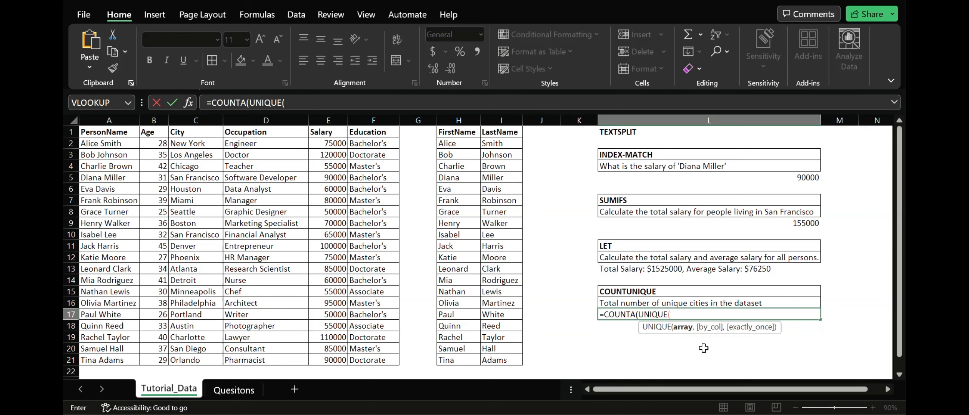
pyautogui.write('C2:C2')
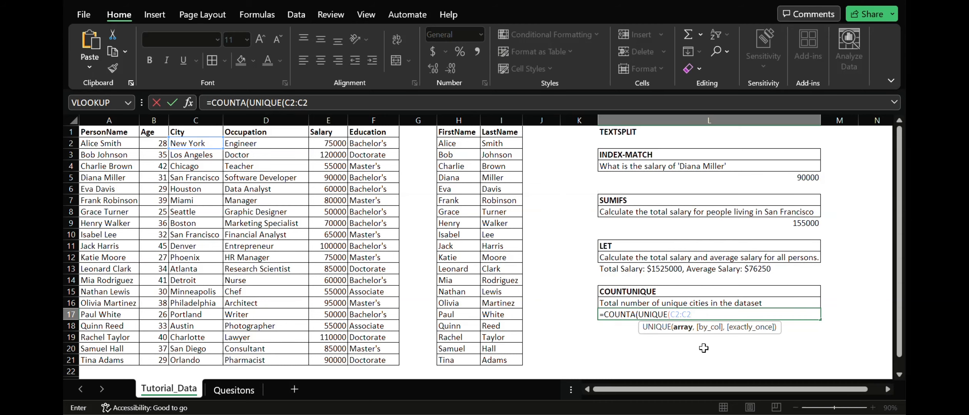
pyautogui.write('1)')
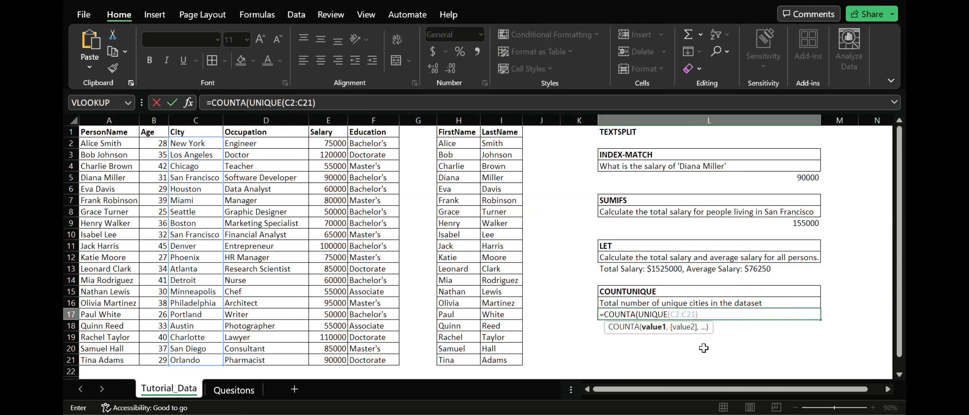
pyautogui.write(')')
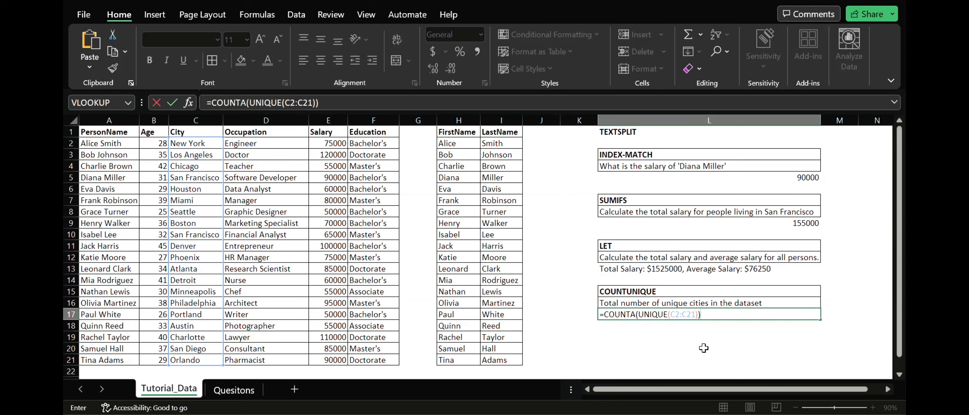
pyautogui.press('Return')
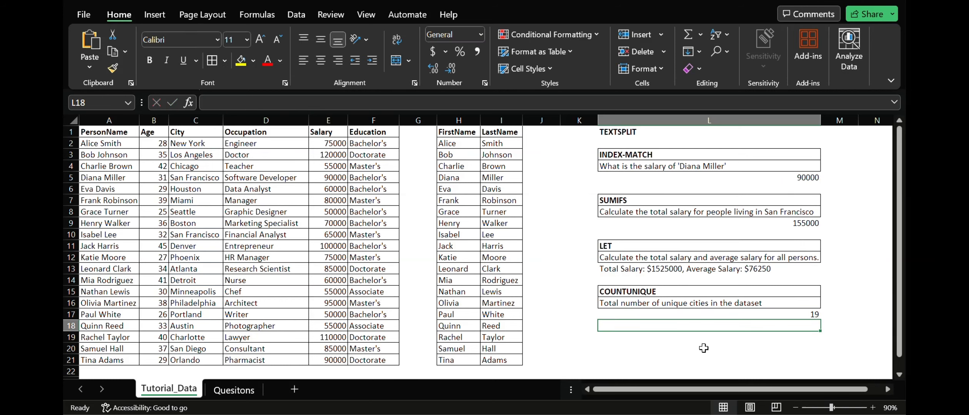
pyautogui.click(733, 313)
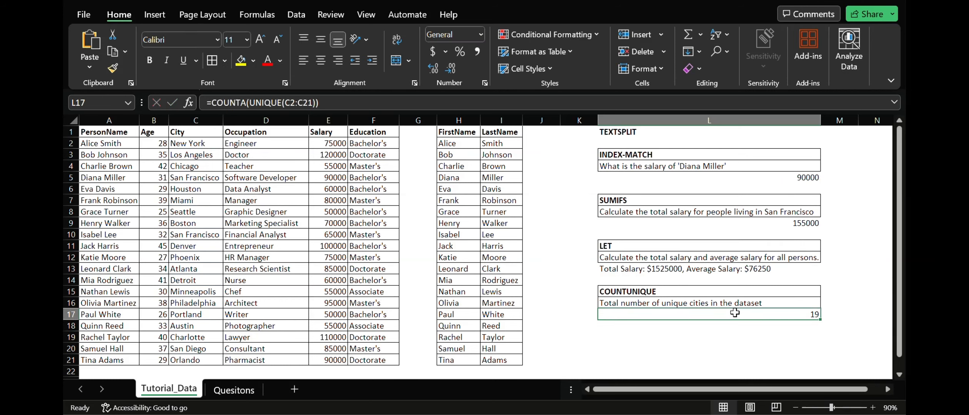
# Copy the city Denver from C11 over Detroit in C14 to test the unique city count.
pyautogui.click(207, 246)
pyautogui.hotkey('ctrl', 'c')
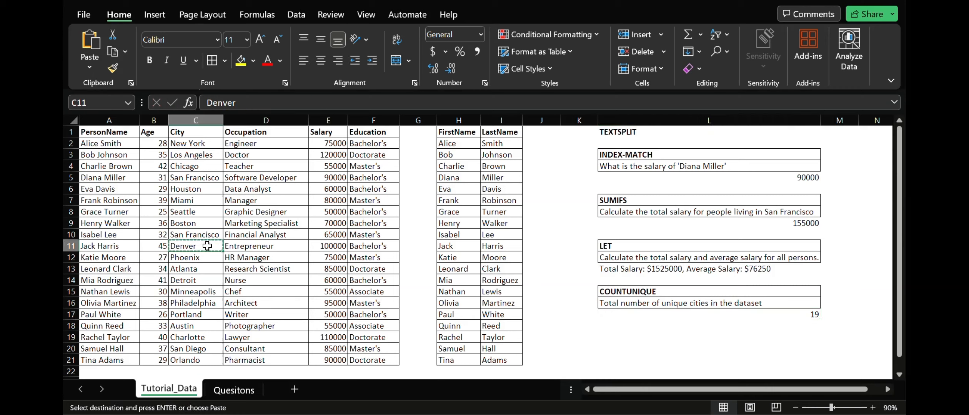
pyautogui.click(198, 282)
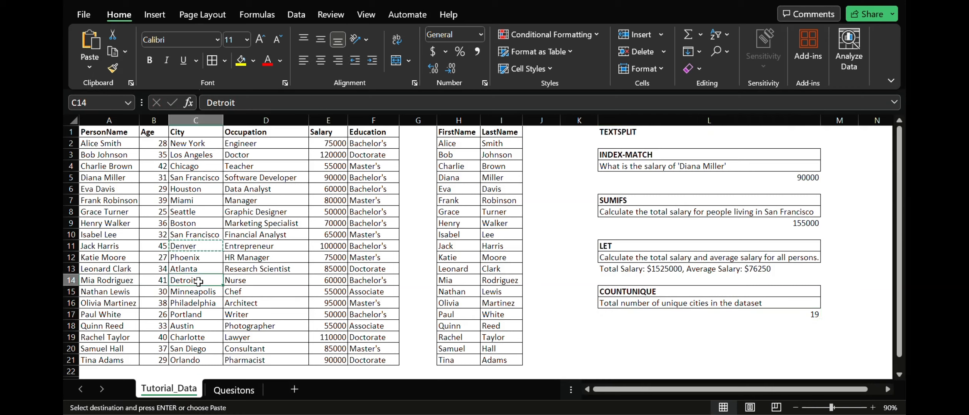
pyautogui.hotkey('ctrl', 'v')
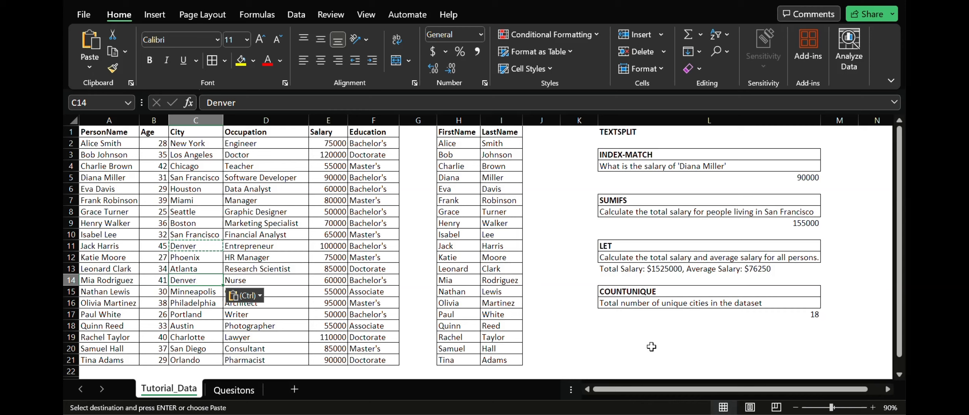
pyautogui.click(677, 347)
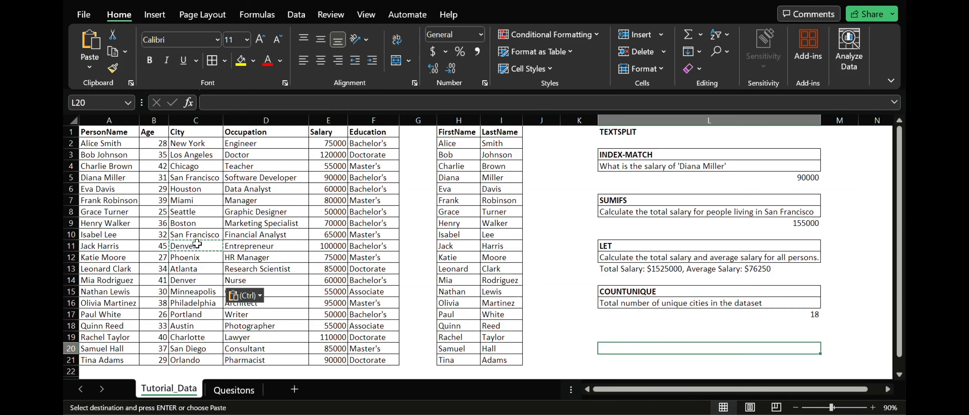
pyautogui.doubleClick(723, 337)
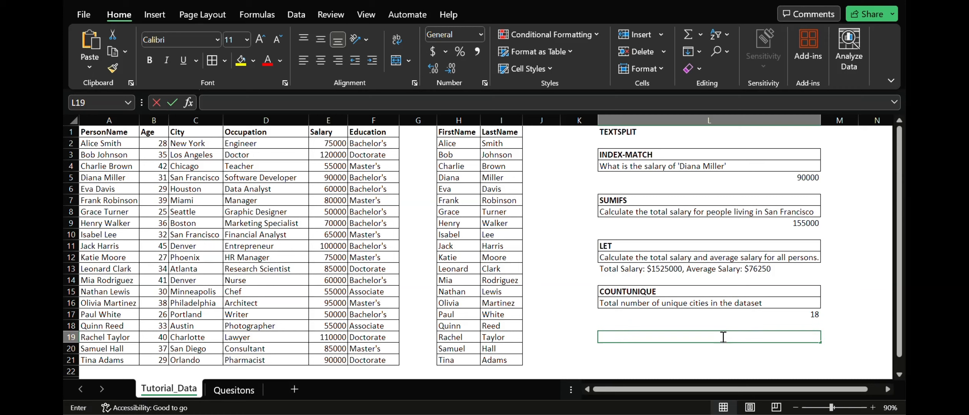
pyautogui.click(777, 358)
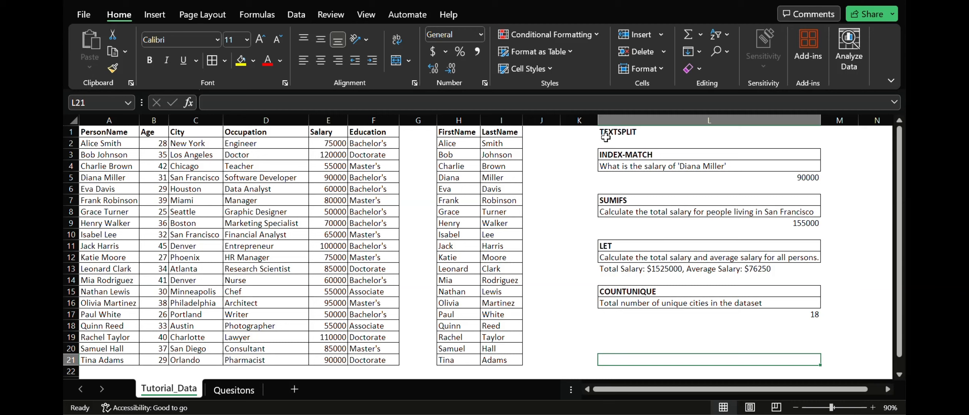
pyautogui.moveTo(613, 132); pyautogui.dragTo(618, 314)
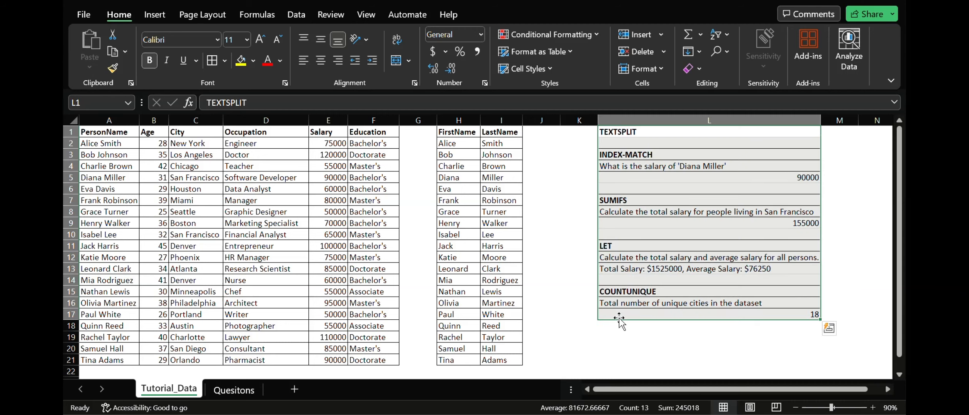
pyautogui.click(855, 238)
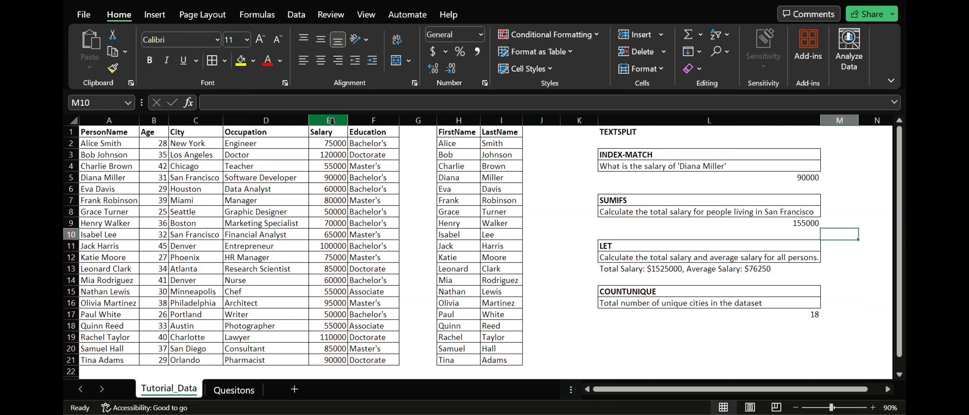
# Open the Descriptive Statistics tool of Data Analysis and set its input range to the Salary column, $E:$E.
pyautogui.click(296, 15)
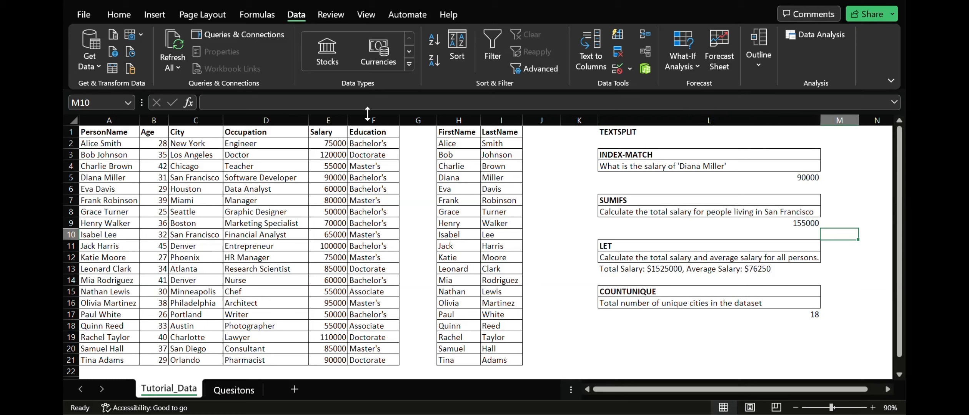
pyautogui.click(831, 36)
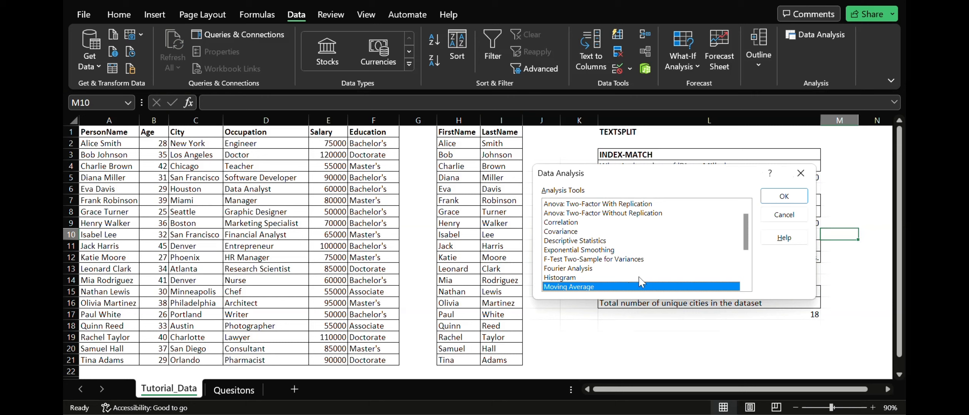
pyautogui.doubleClick(590, 242)
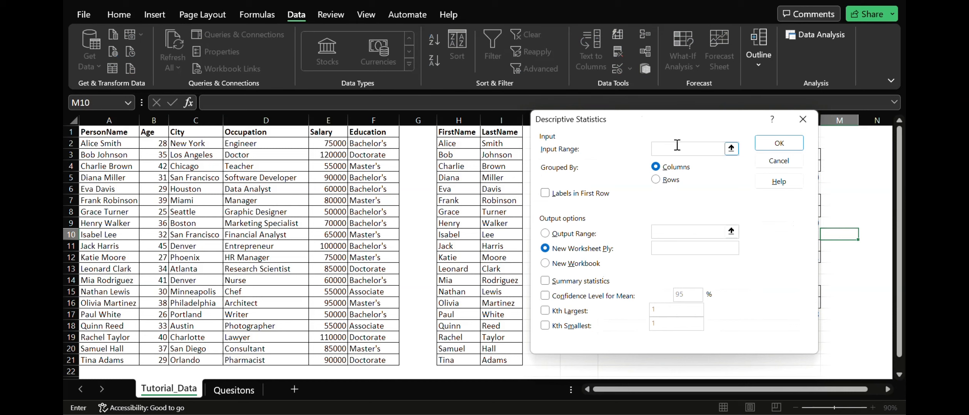
pyautogui.click(333, 121)
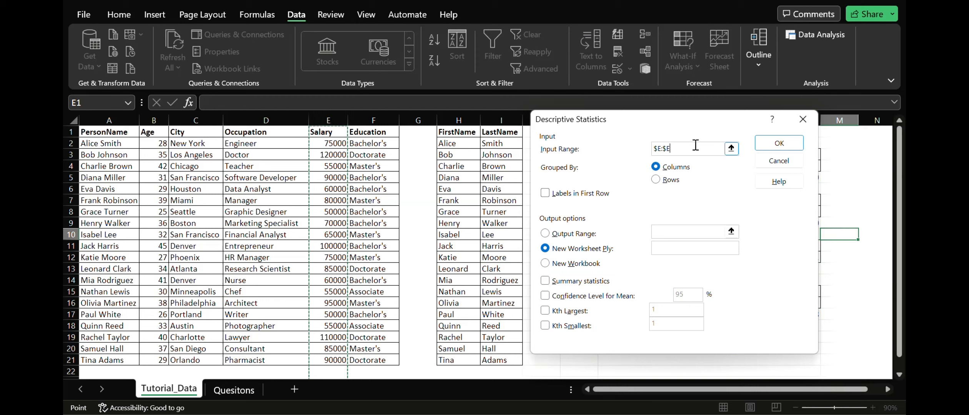
# Generate the salary summary statistics on a new worksheet, treating the first row as labels.
pyautogui.click(546, 194)
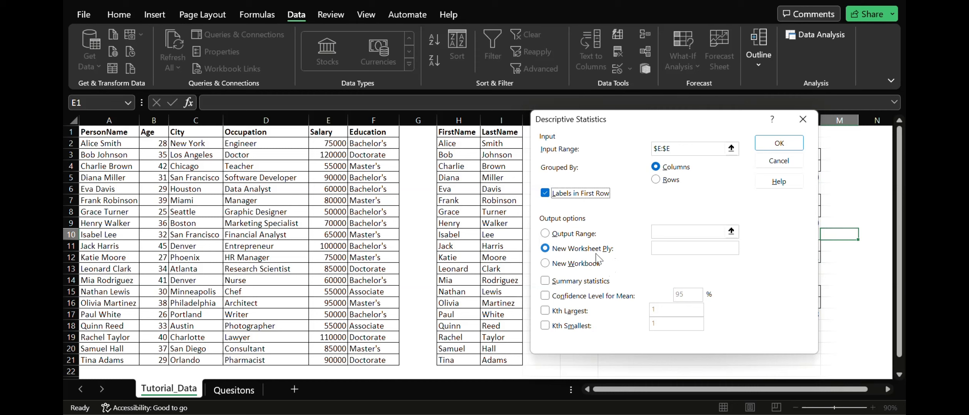
pyautogui.click(609, 253)
pyautogui.click(546, 282)
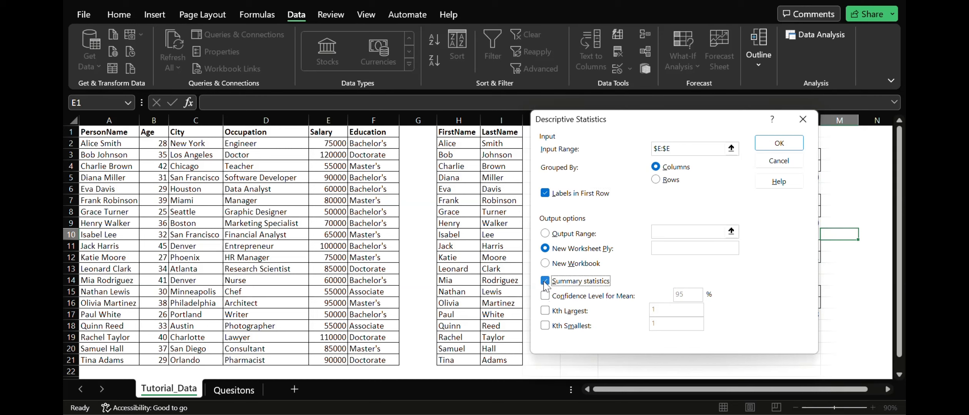
pyautogui.click(786, 147)
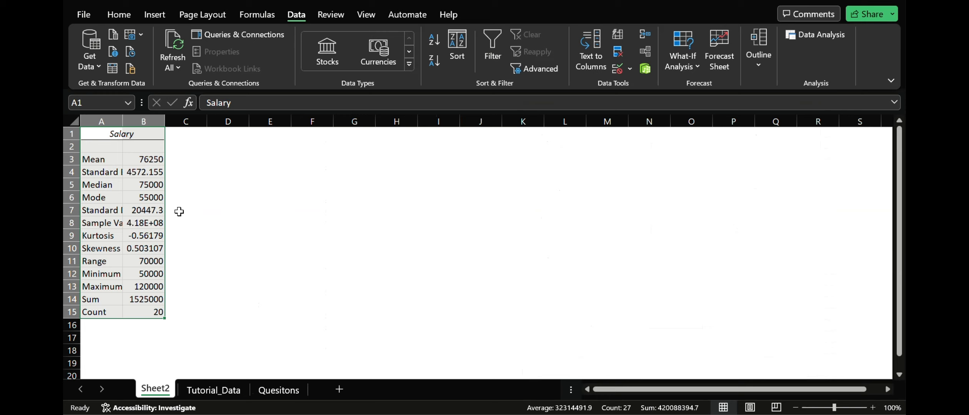
# Review the salary statistics table on Sheet2 and autofit column A to its labels.
pyautogui.click(94, 134)
pyautogui.moveTo(94, 133); pyautogui.dragTo(133, 312)
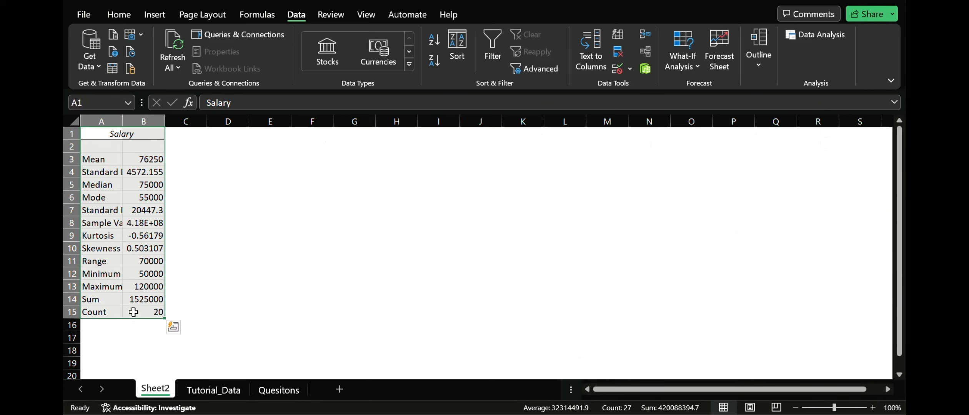
pyautogui.click(351, 285)
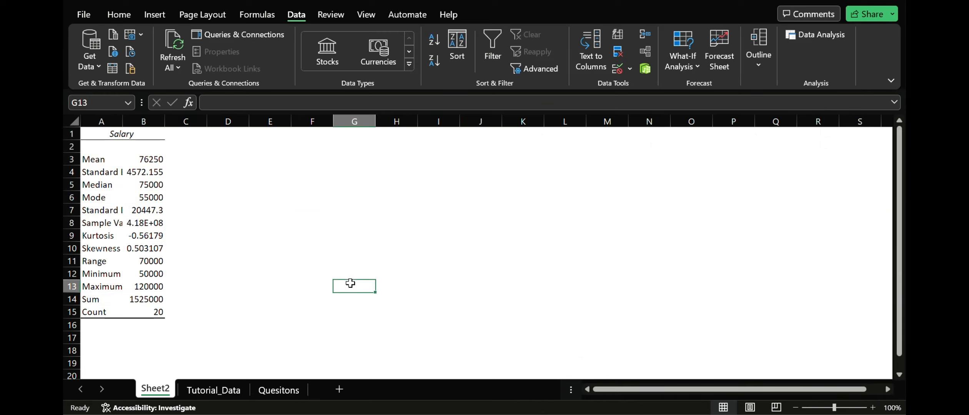
pyautogui.doubleClick(121, 127)
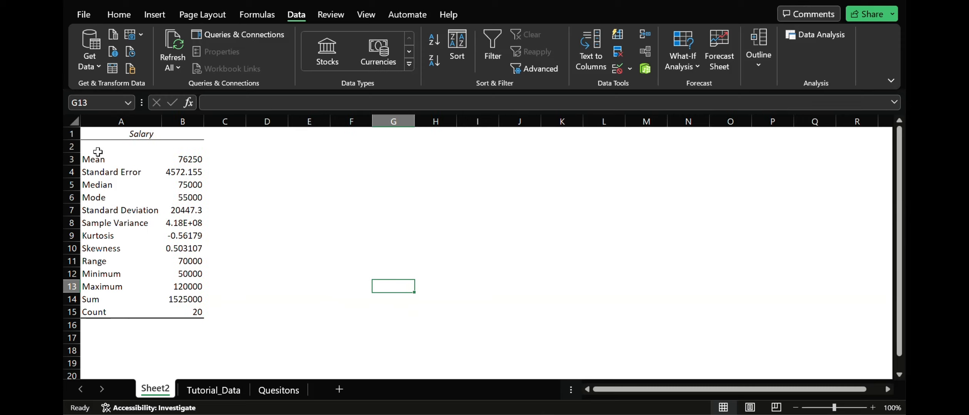
# Rename the salary statistics sheet, Sheet2, as Salary.
pyautogui.moveTo(94, 159); pyautogui.dragTo(181, 312)
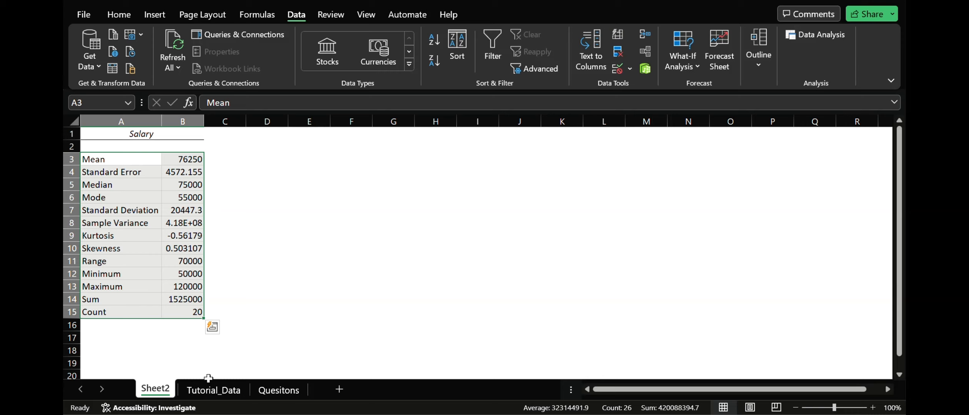
pyautogui.rightClick(163, 391)
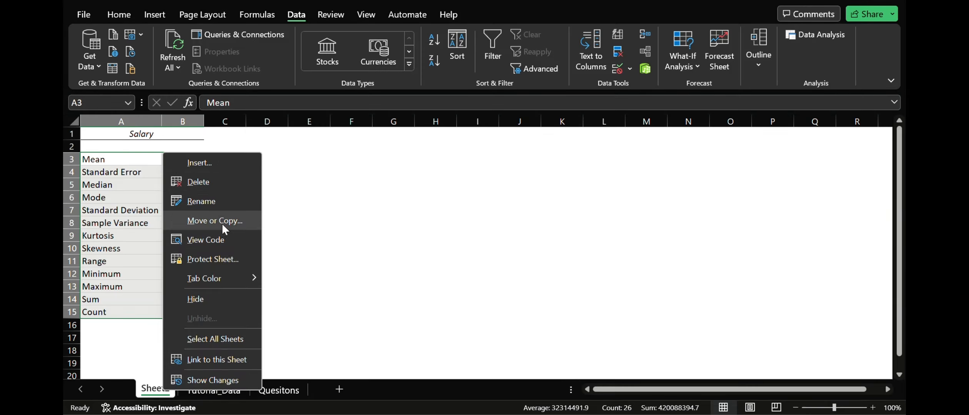
pyautogui.click(233, 205)
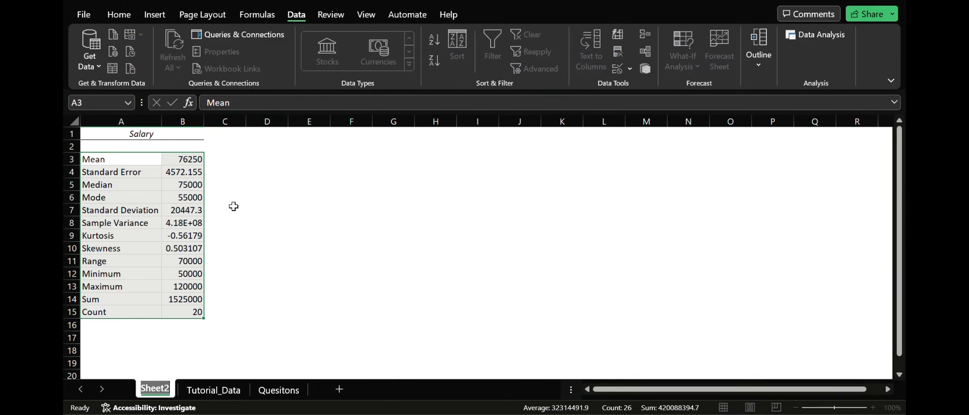
pyautogui.write('Salary')
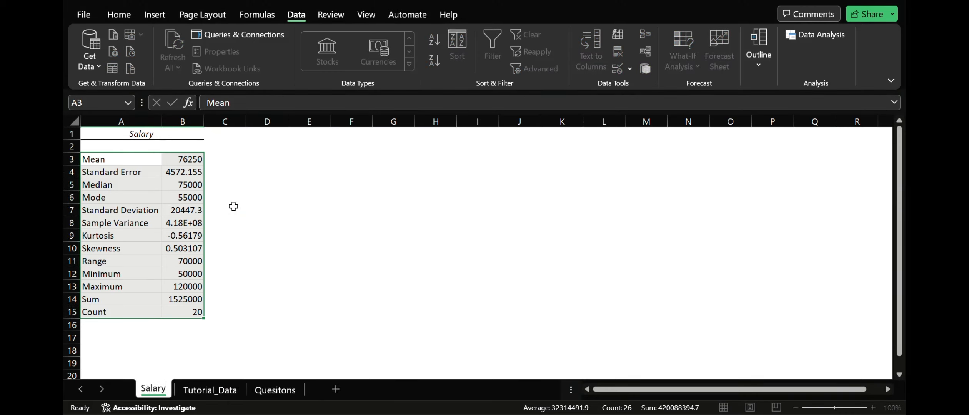
pyautogui.press('Return')
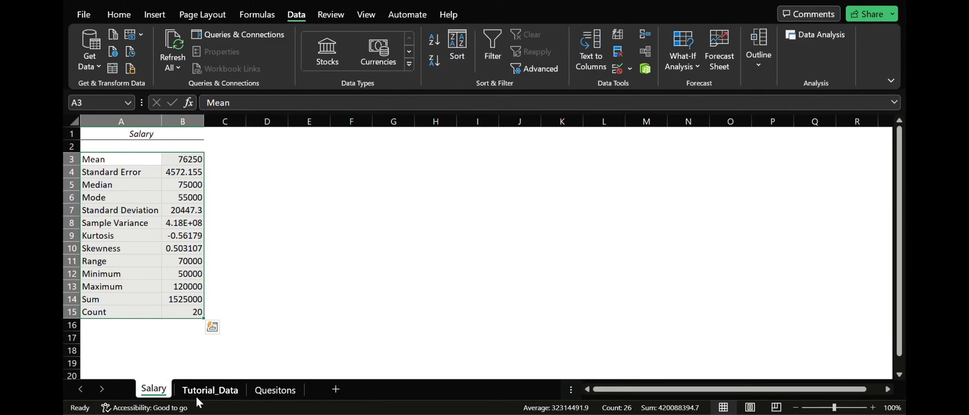
# Generate Descriptive Statistics for the Age column of Tutorial_Data, input range $B:$B, with first-row labels and summary statistics on a new worksheet.
pyautogui.click(203, 394)
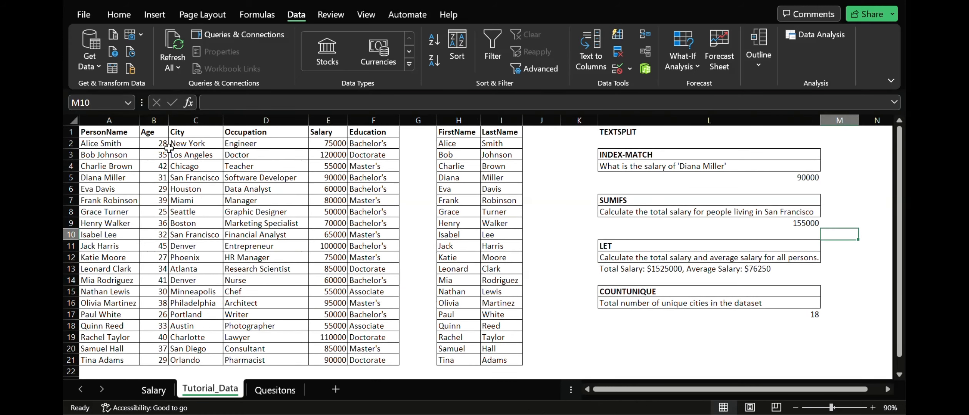
pyautogui.click(151, 119)
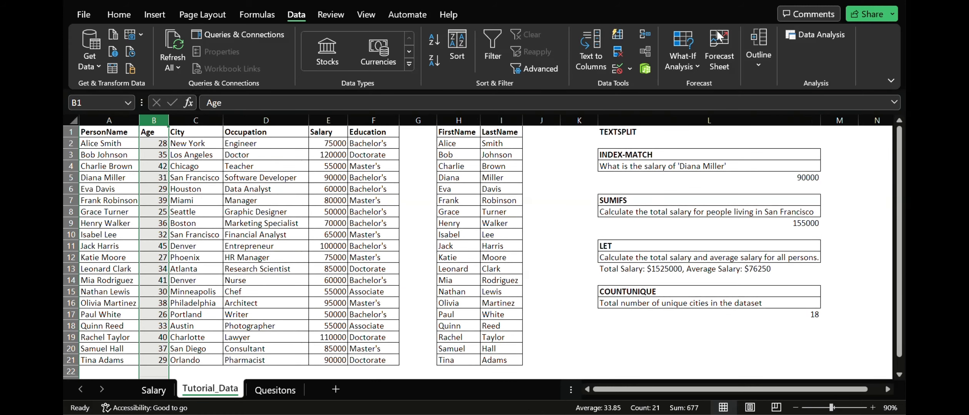
pyautogui.click(818, 34)
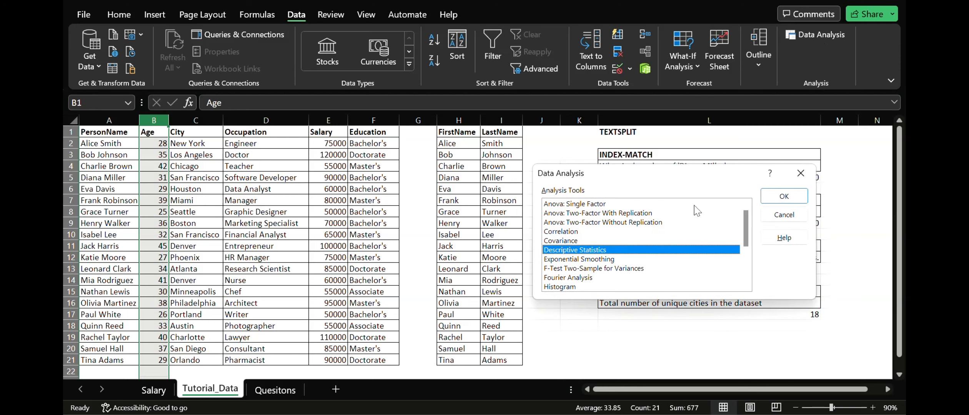
pyautogui.doubleClick(609, 251)
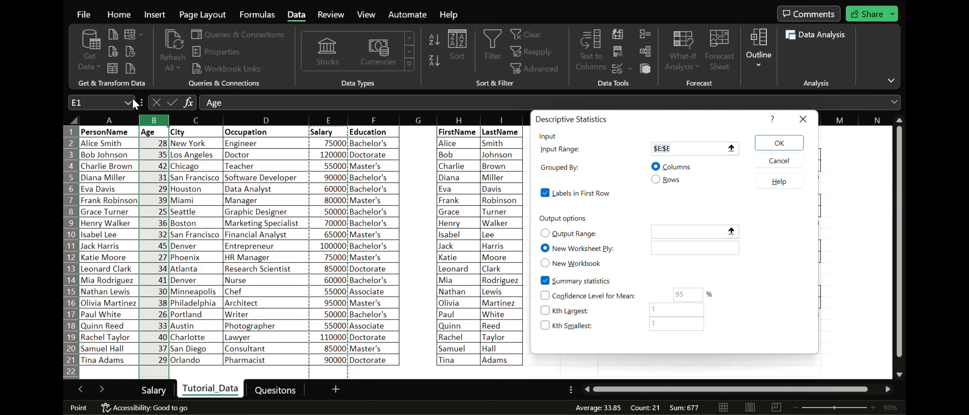
pyautogui.click(157, 116)
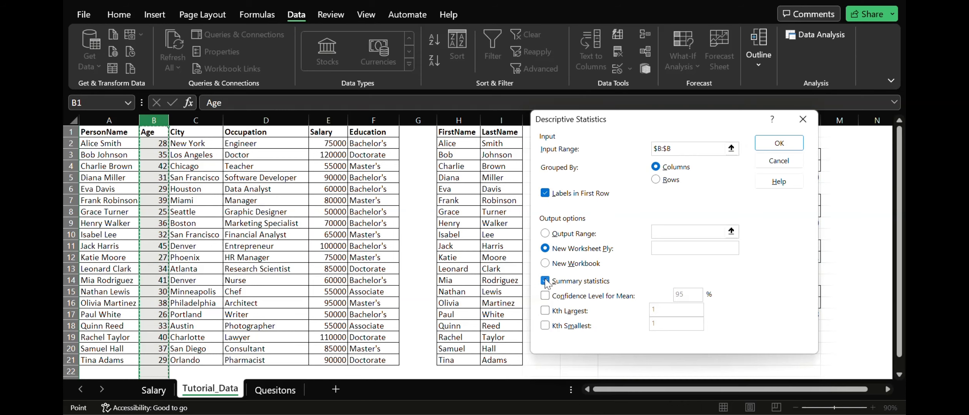
pyautogui.click(769, 144)
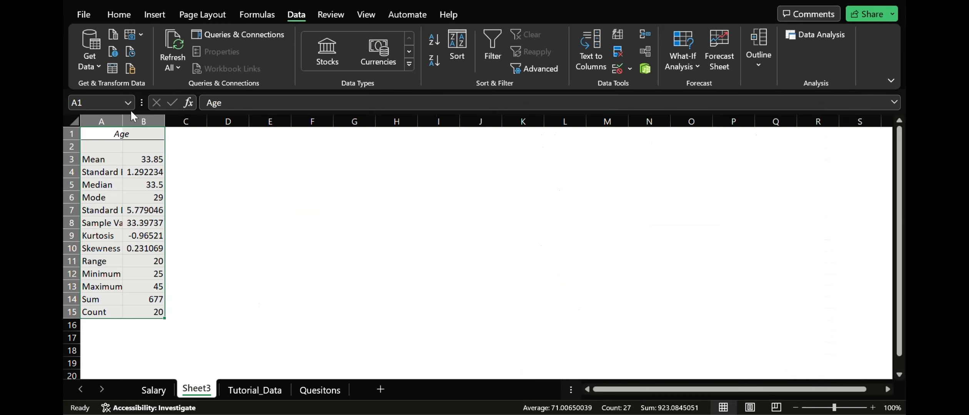
# Autofit column A of the age statistics sheet and review the table in A1:B15.
pyautogui.doubleClick(122, 121)
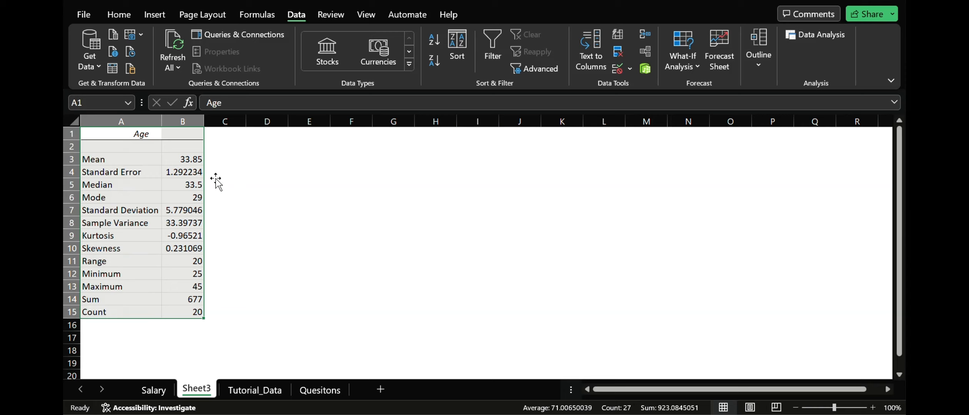
pyautogui.click(364, 245)
pyautogui.moveTo(92, 134); pyautogui.dragTo(202, 318)
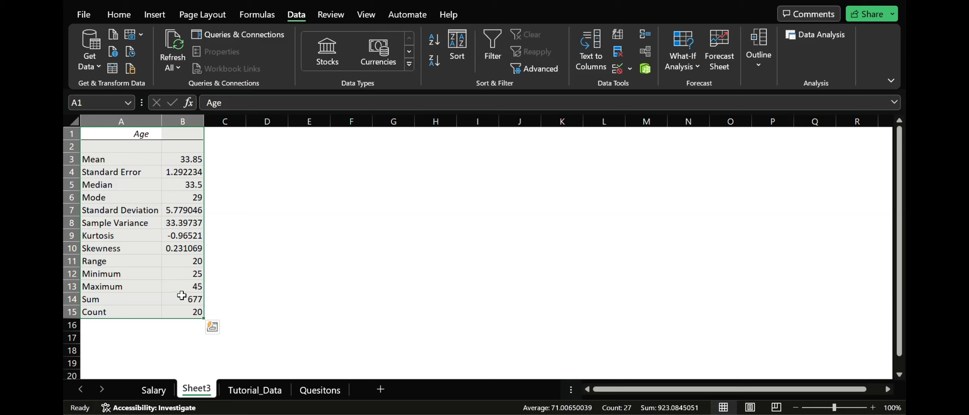
# Rename Sheet3 as Age and move the Age and Salary sheets after the Quesitons sheet.
pyautogui.rightClick(208, 396)
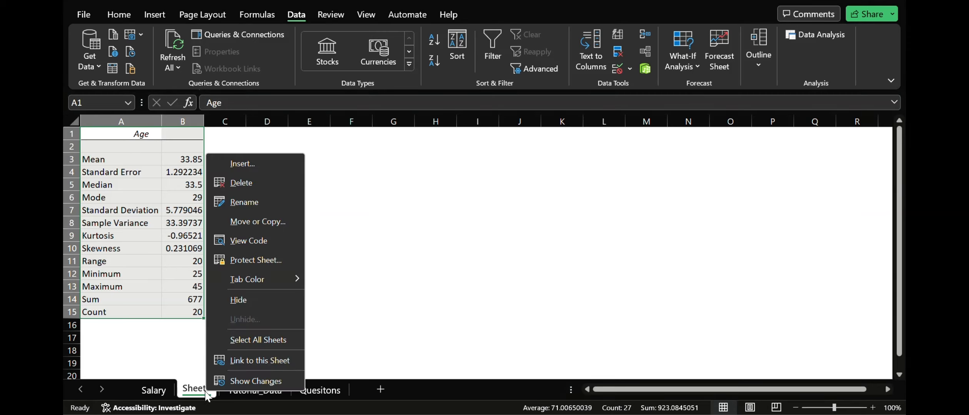
pyautogui.click(255, 205)
pyautogui.write('Age')
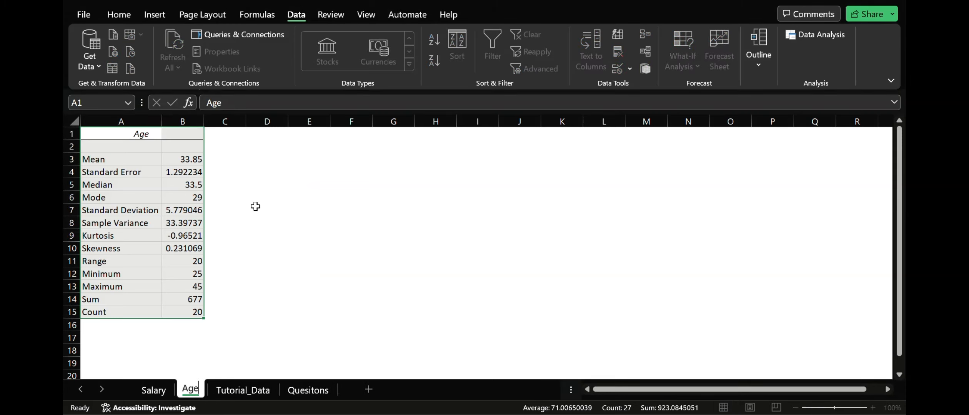
pyautogui.press('Return')
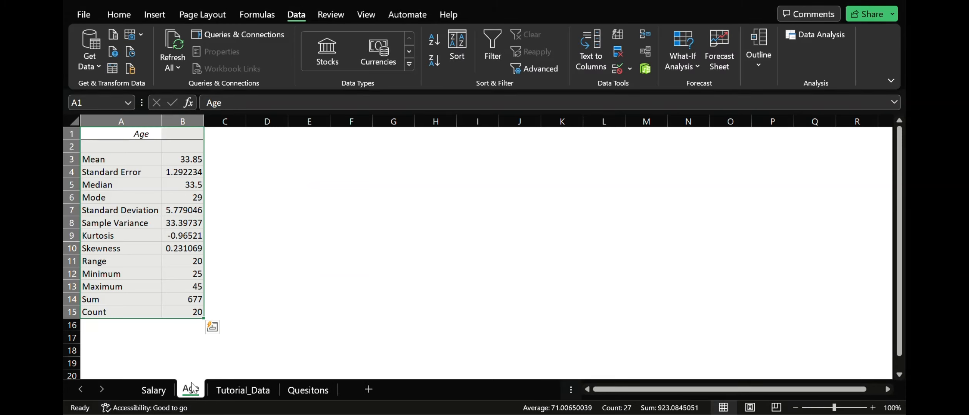
pyautogui.moveTo(192, 386); pyautogui.dragTo(342, 390)
pyautogui.moveTo(148, 391); pyautogui.dragTo(343, 385)
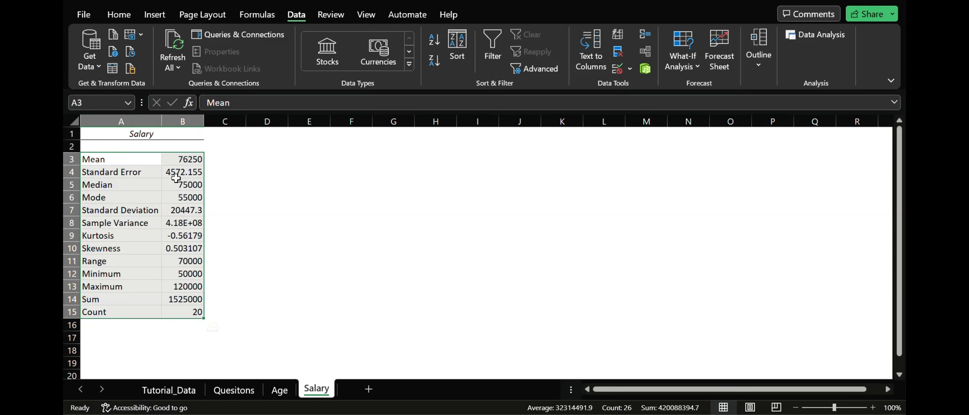
# Move the salary statistics table A1:B15 from the Salary sheet to cell D1 of the Age sheet.
pyautogui.moveTo(87, 132); pyautogui.dragTo(196, 313)
pyautogui.hotkey('ctrl', 'c')
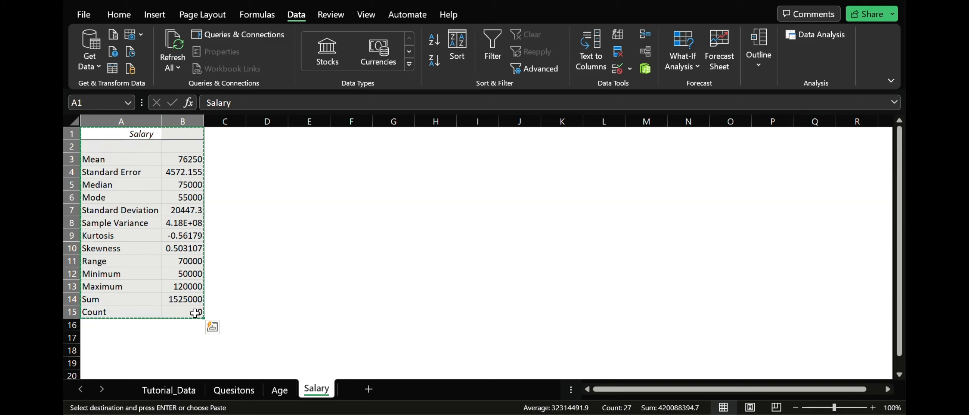
pyautogui.click(280, 393)
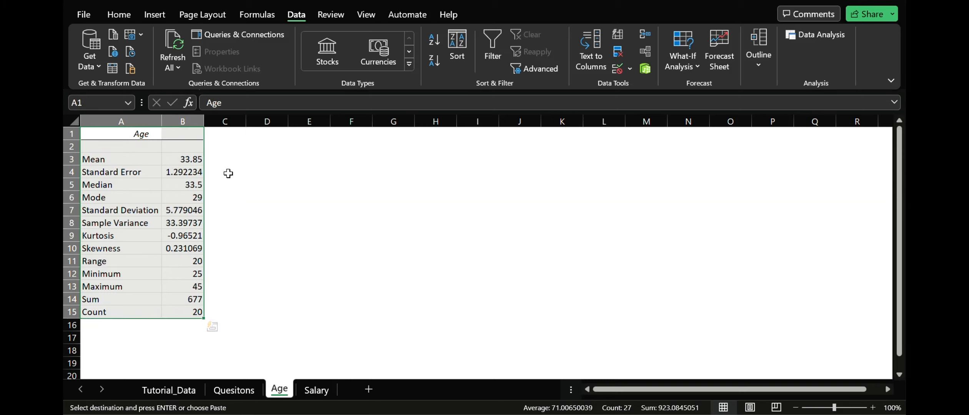
pyautogui.click(231, 132)
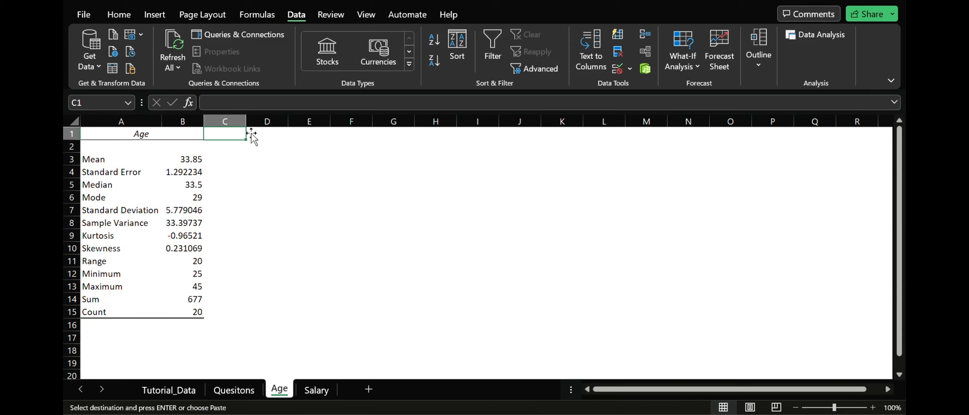
pyautogui.click(281, 134)
pyautogui.press('Return')
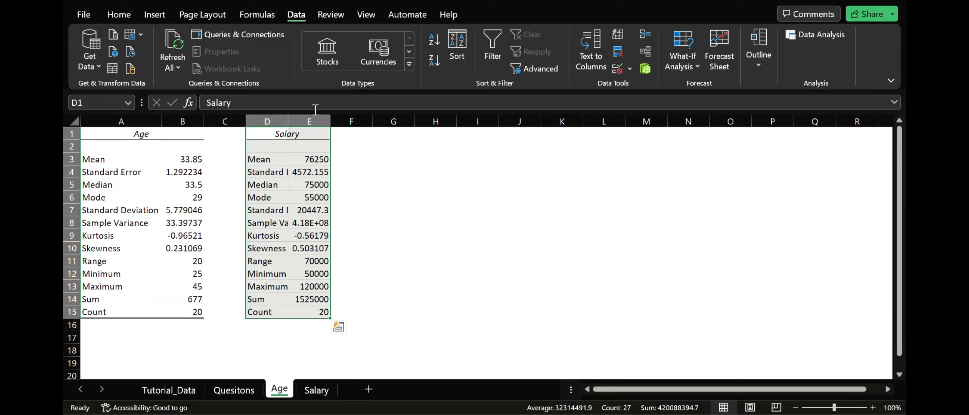
# Autofit columns D and B on the Age sheet to their contents.
pyautogui.moveTo(287, 120); pyautogui.dragTo(327, 120)
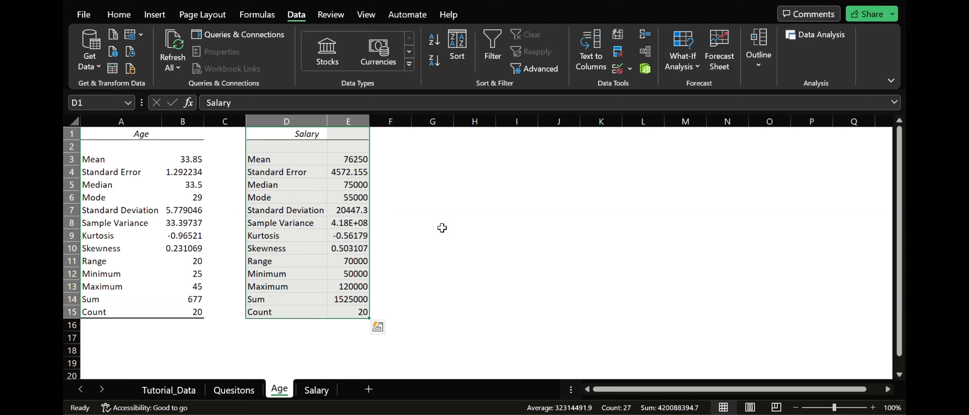
pyautogui.click(449, 258)
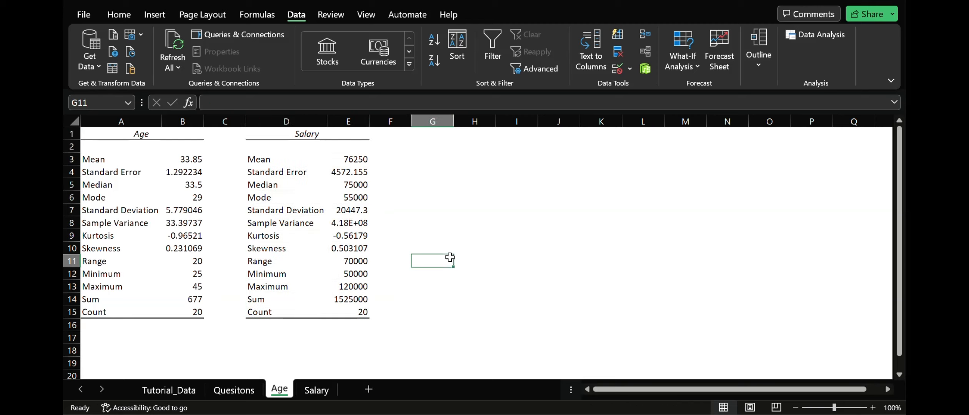
pyautogui.doubleClick(200, 116)
# Delete the empty Salary sheet permanently.
pyautogui.click(317, 390)
pyautogui.rightClick(319, 394)
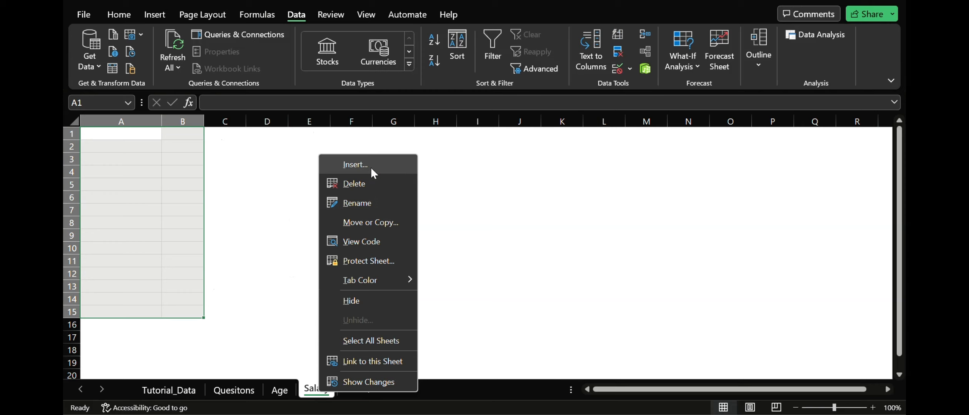
pyautogui.click(365, 183)
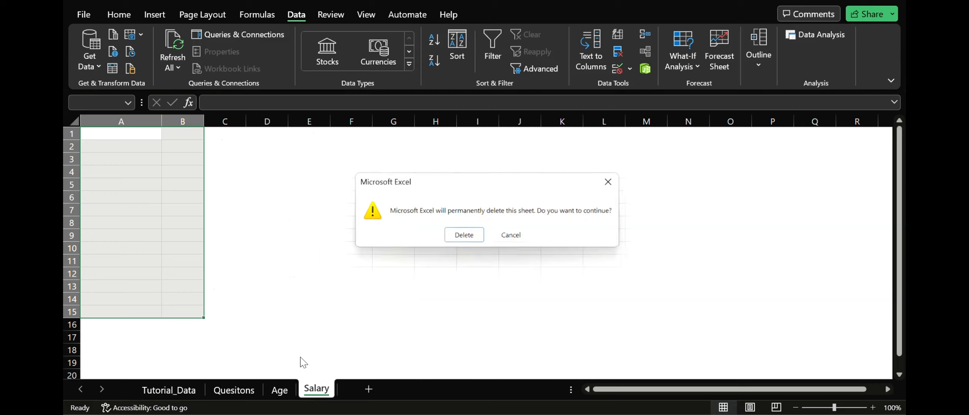
pyautogui.click(464, 237)
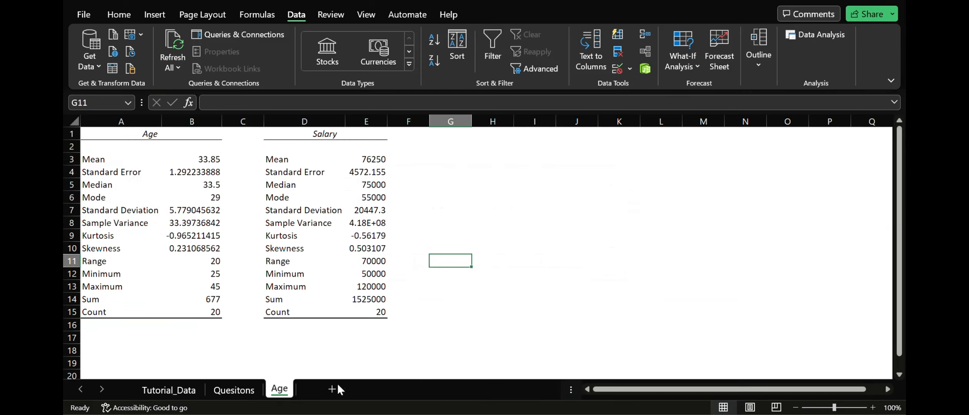
# Rename the Age sheet holding both statistics tables as descriptive.
pyautogui.rightClick(279, 390)
pyautogui.click(315, 202)
pyautogui.write('de')
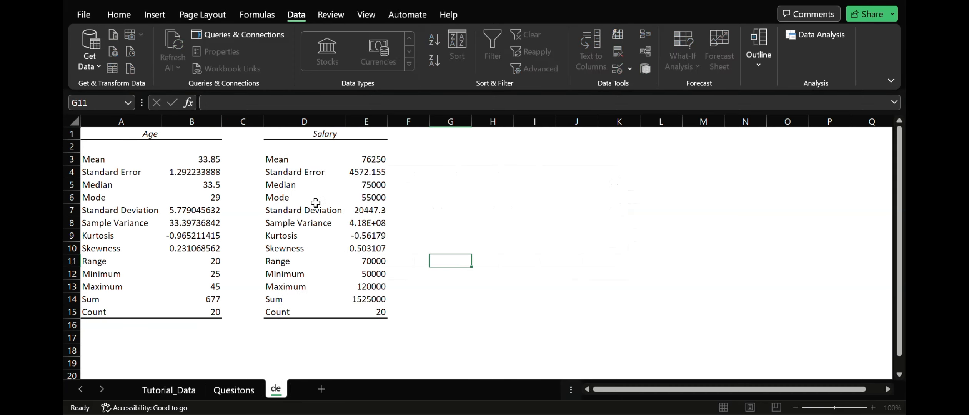
pyautogui.write('scriptive')
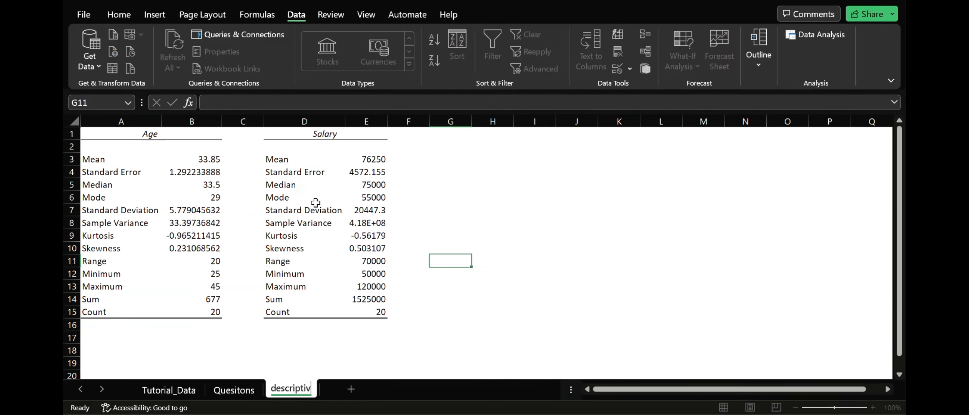
pyautogui.press('Return')
pyautogui.click(279, 336)
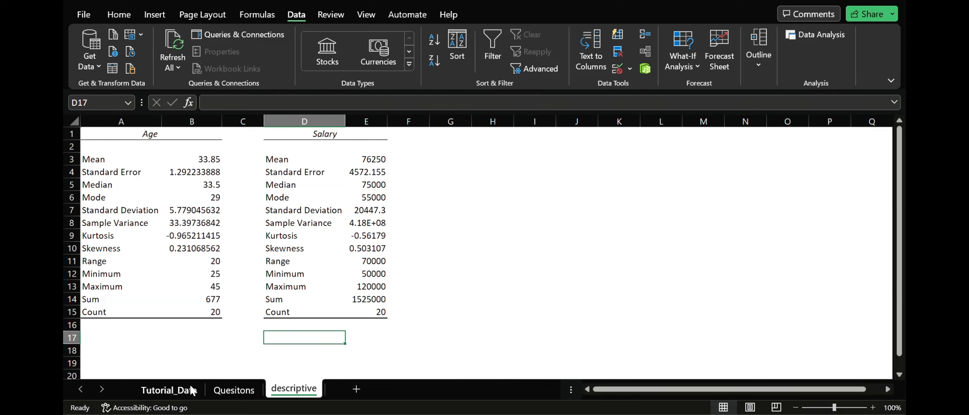
# Return to the Tutorial_Data sheet and review the dataset, the split names and the formula answers.
pyautogui.click(178, 386)
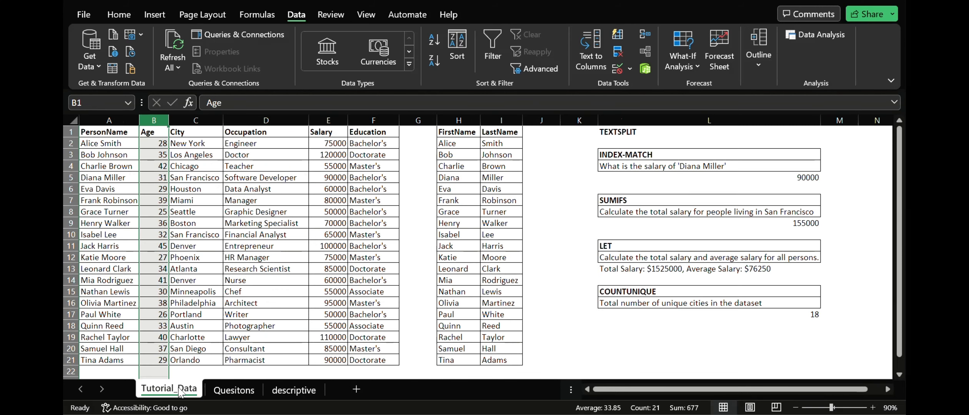
pyautogui.click(629, 348)
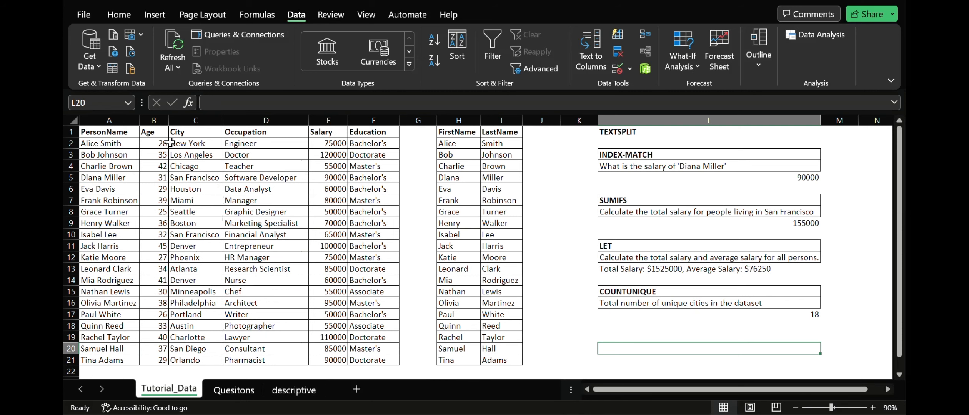
pyautogui.moveTo(86, 134); pyautogui.dragTo(516, 355)
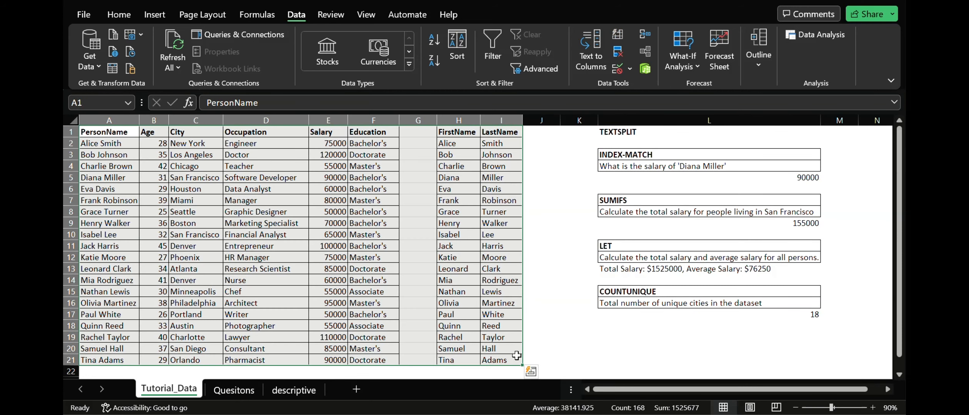
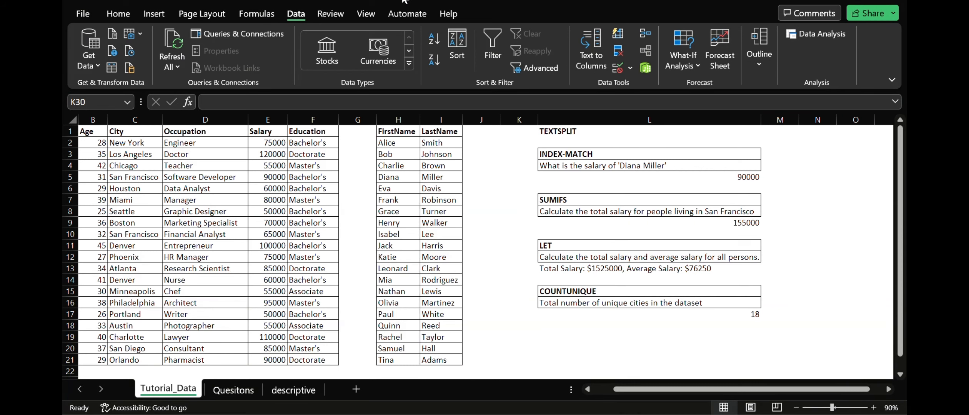
pyautogui.scroll(-1, 479, 257)
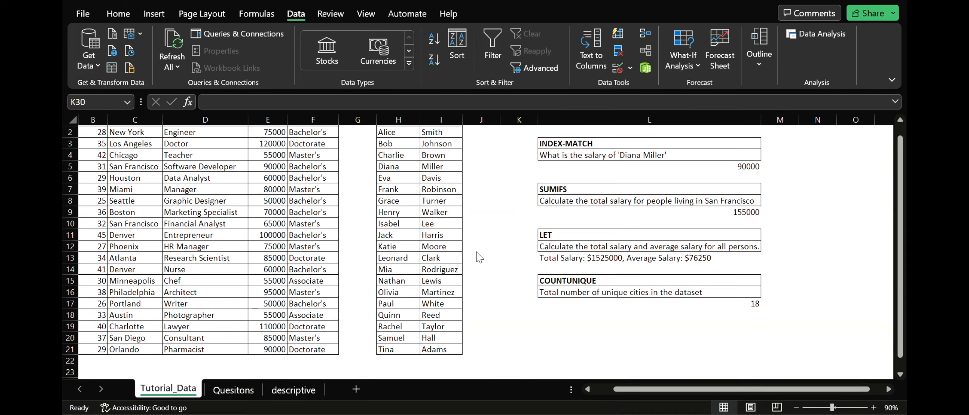
pyautogui.hscroll(-1, 479, 257)
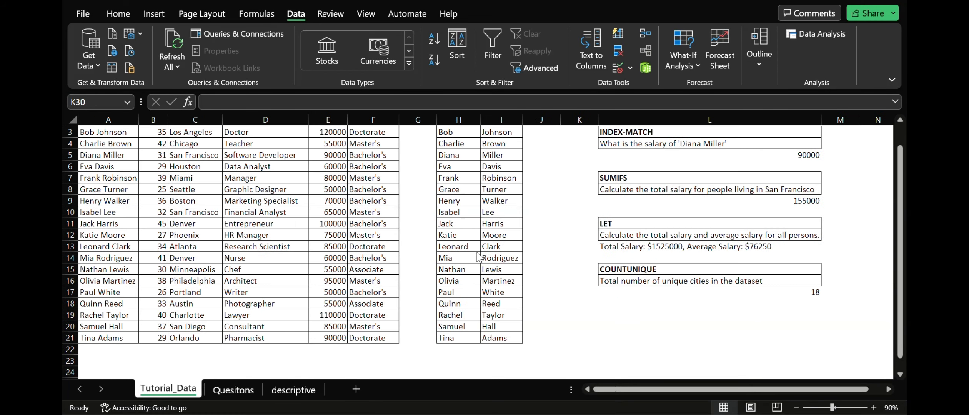
# Enter the heading VLOOKUP in cell L20, below the COUNTUNIQUE answer.
pyautogui.scroll(1, 485, 257)
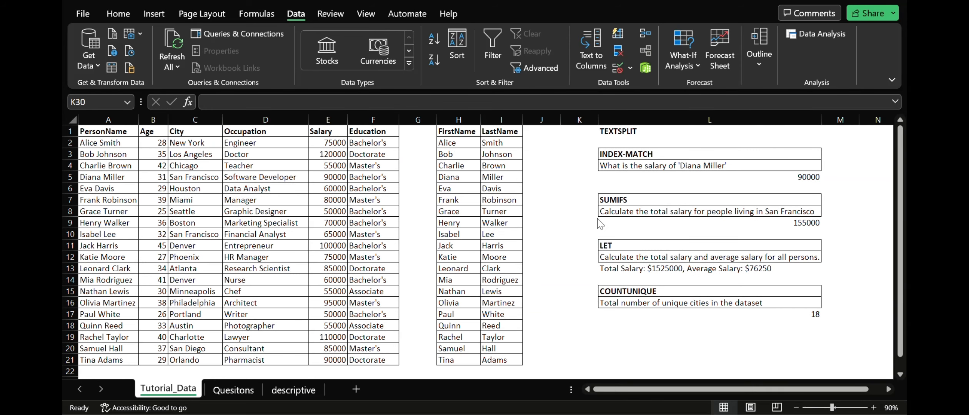
pyautogui.scroll(-2, 600, 224)
pyautogui.scroll(2, 600, 224)
pyautogui.scroll(-2, 680, 331)
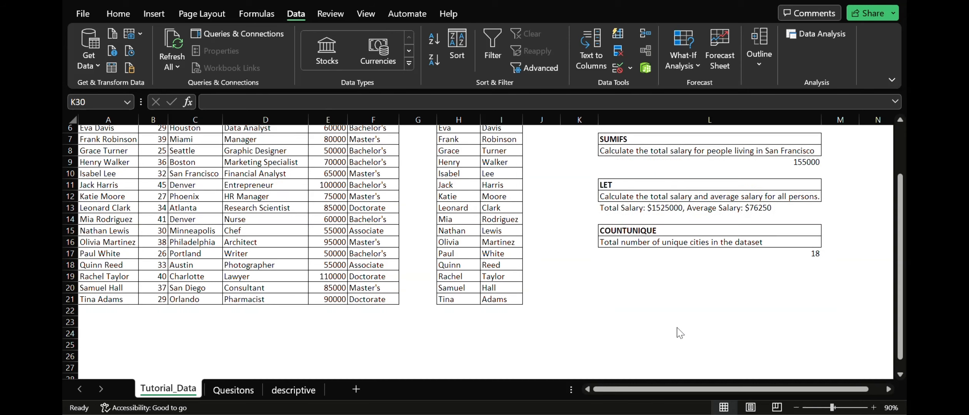
pyautogui.click(636, 288)
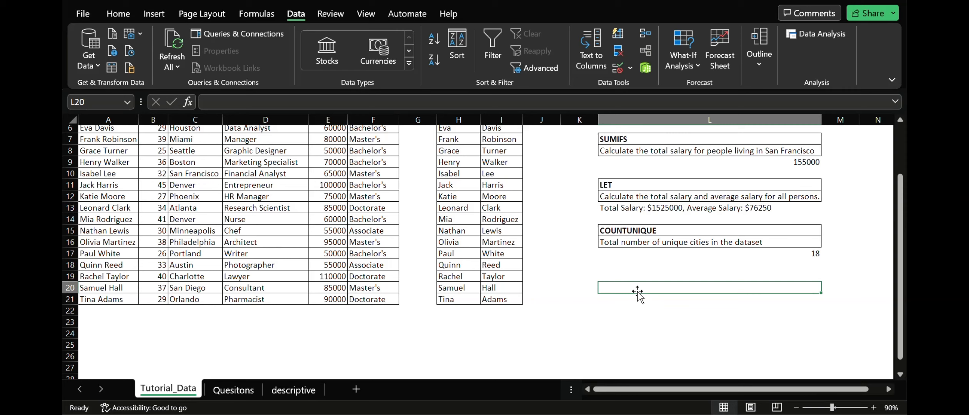
pyautogui.write('VLOOK')
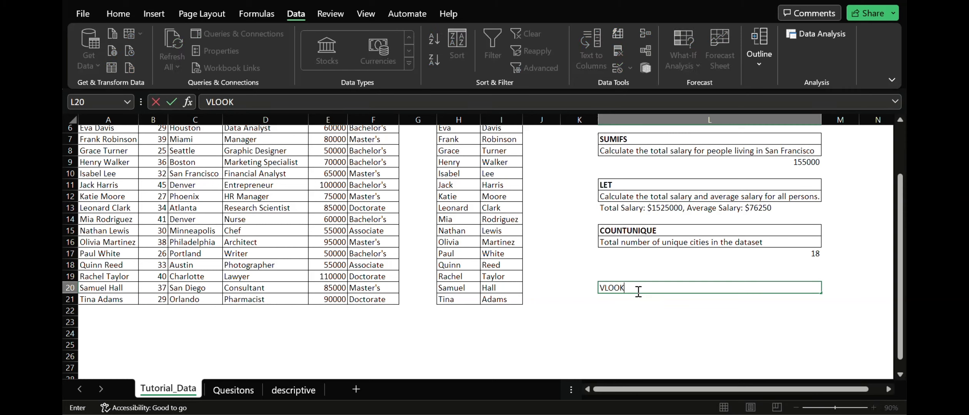
pyautogui.write('UP')
pyautogui.press('Return')
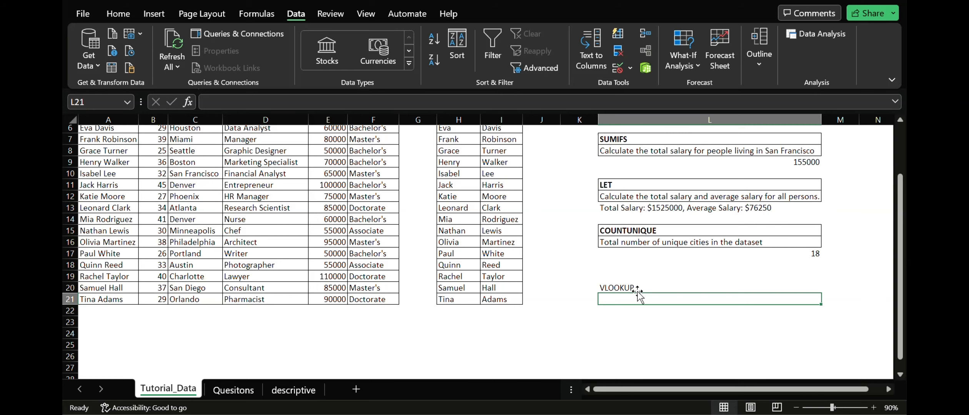
# Start a VLOOKUP formula in L21 with the quoted full name from A11 as the lookup value.
pyautogui.scroll(2, 637, 296)
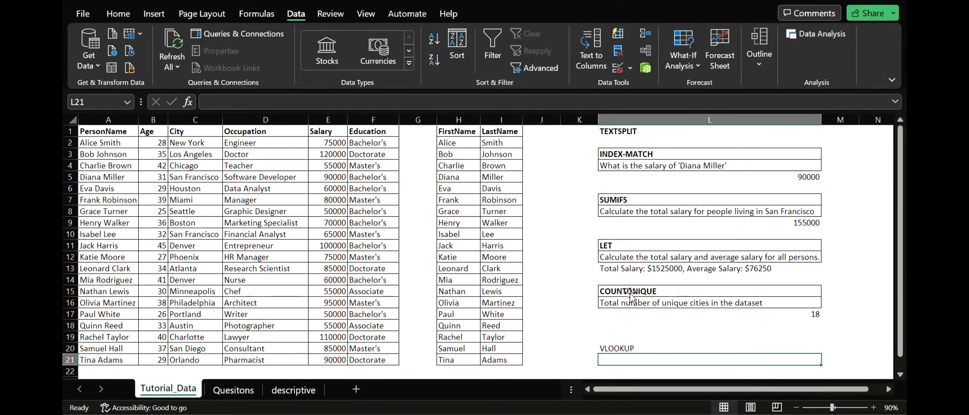
pyautogui.click(112, 247)
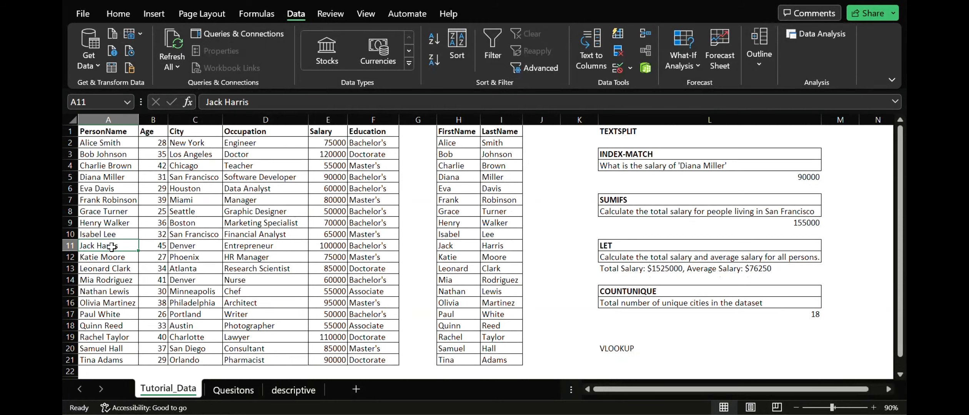
pyautogui.click(276, 250)
pyautogui.scroll(-1, 627, 320)
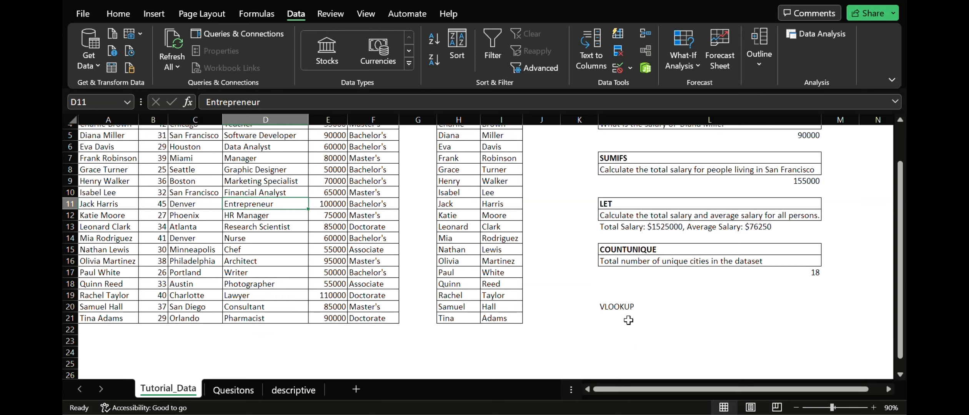
pyautogui.click(628, 320)
pyautogui.write('=v')
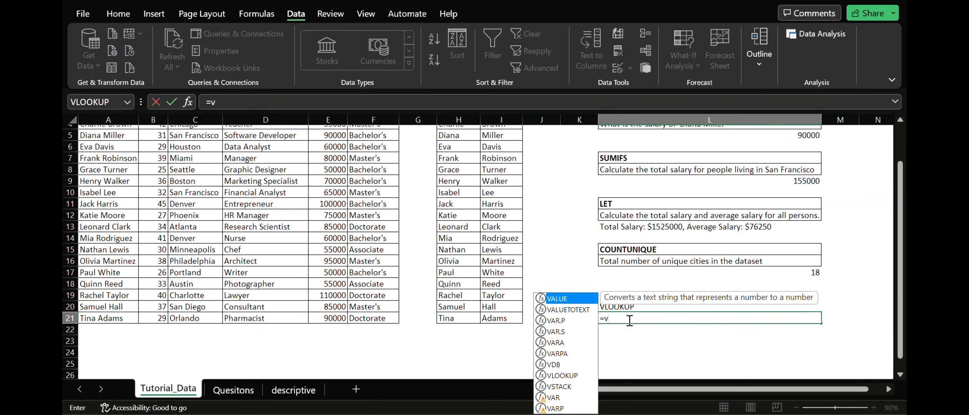
pyautogui.write('llok')
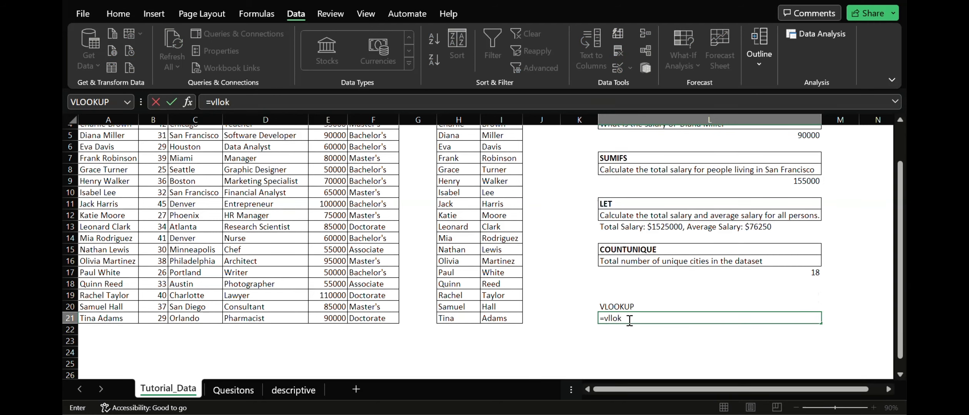
pyautogui.press('BackSpace')
pyautogui.press('BackSpace')
pyautogui.press('BackSpace')
pyautogui.write('ookup')
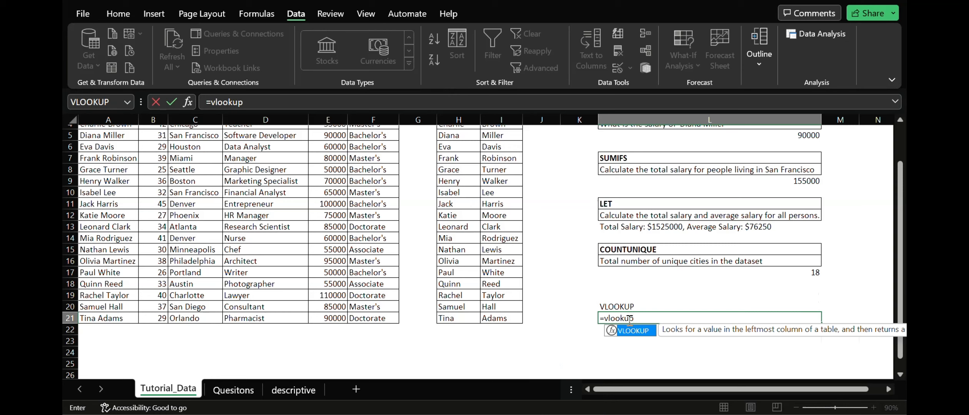
pyautogui.press('Tab')
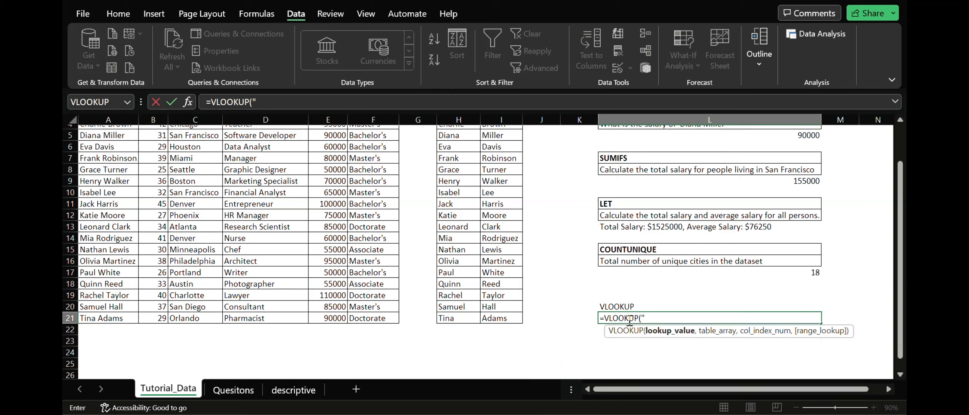
pyautogui.write('"Jack Harris"')
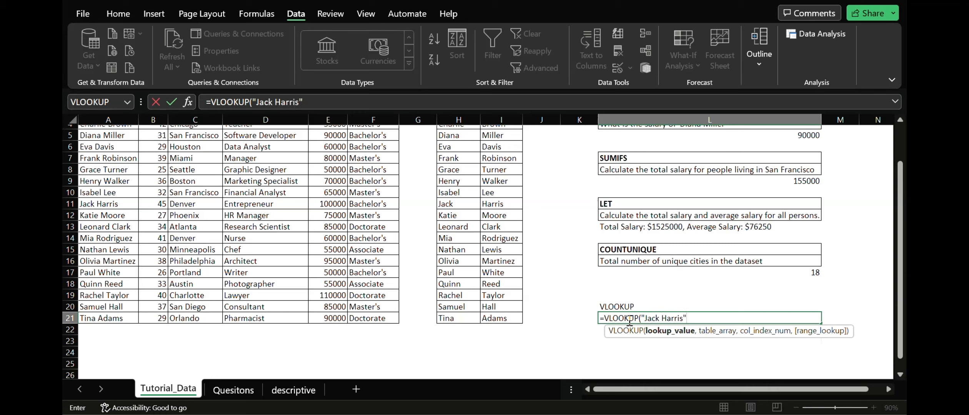
pyautogui.write(',')
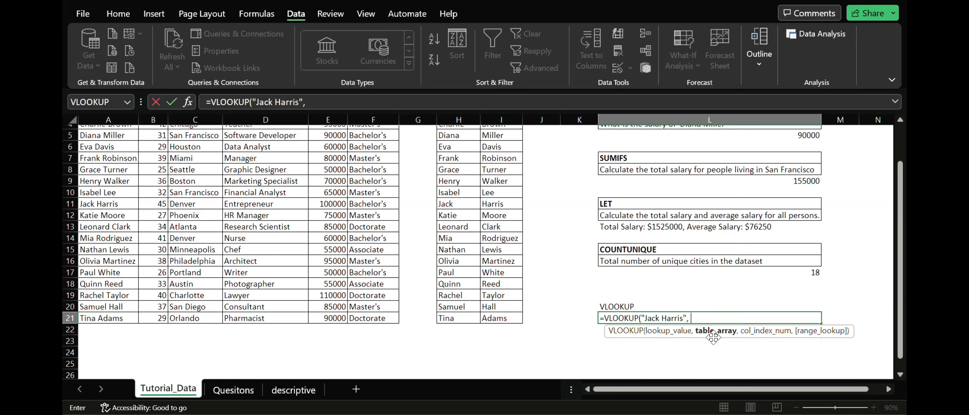
# Set the VLOOKUP table array to the full dataset with headers, A1:F21.
pyautogui.scroll(2, 474, 267)
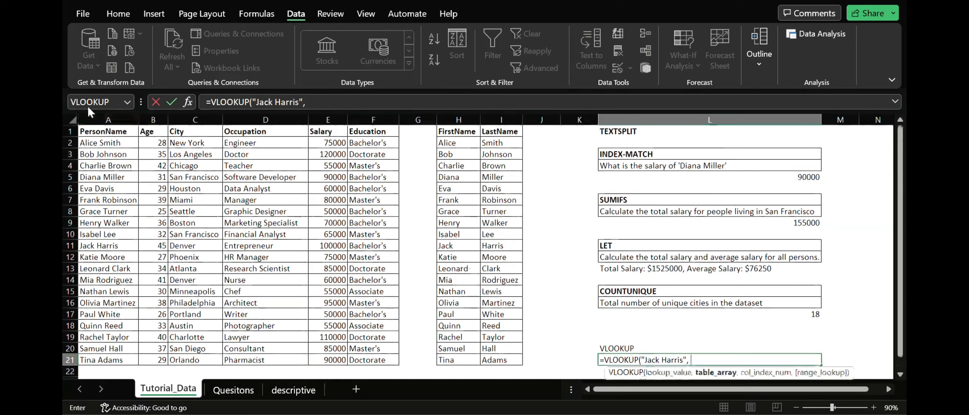
pyautogui.moveTo(85, 131); pyautogui.dragTo(381, 313)
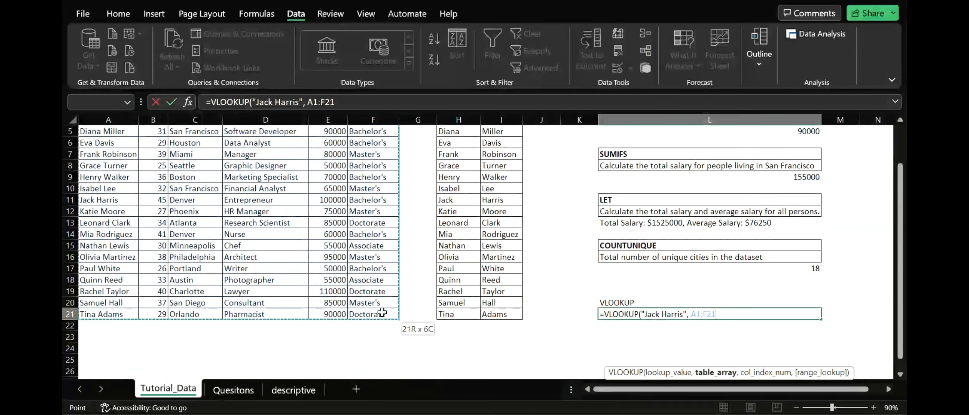
pyautogui.write('f')
pyautogui.press('BackSpace')
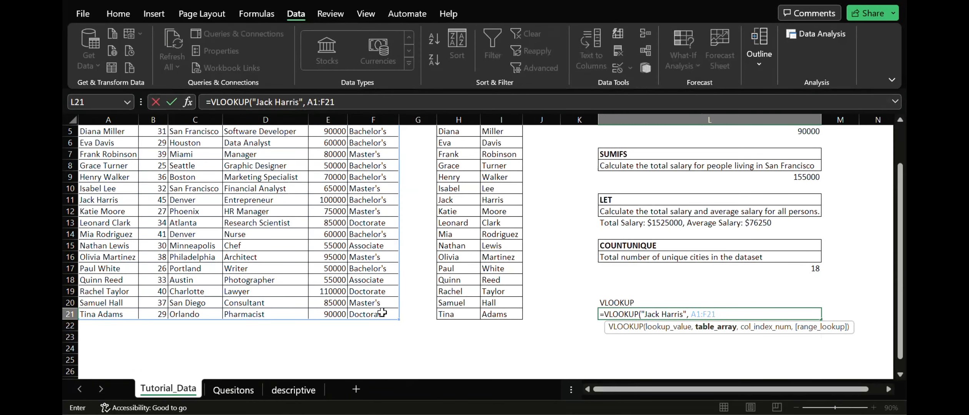
pyautogui.write(',')
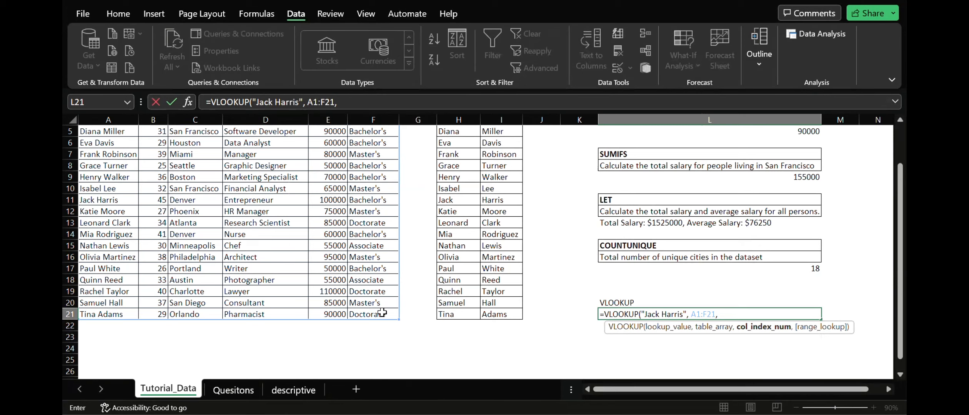
# Complete the VLOOKUP formula with column index 4 for Occupation and FALSE for an exact match.
pyautogui.scroll(2, 382, 312)
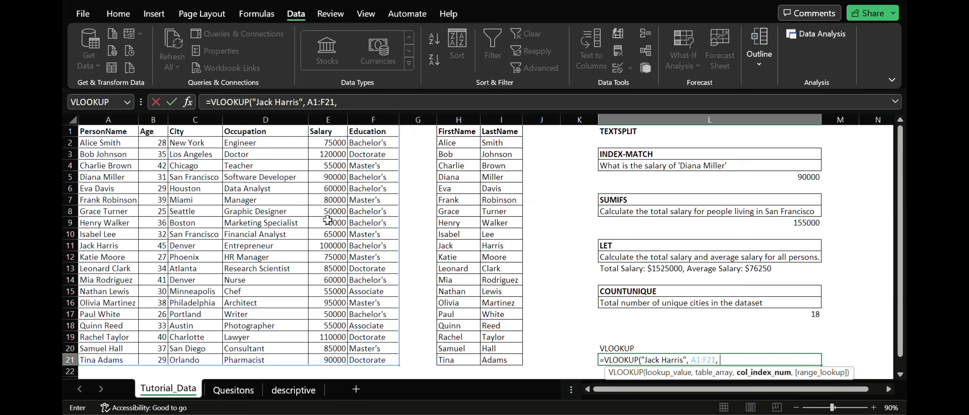
pyautogui.write('4')
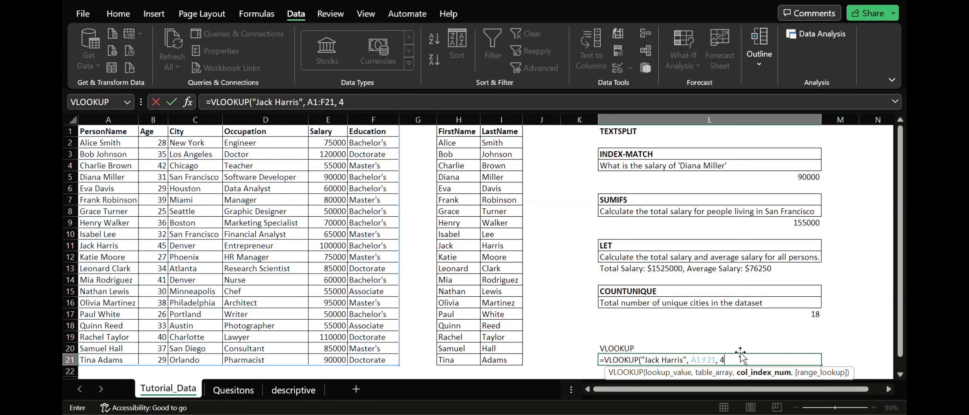
pyautogui.write(',')
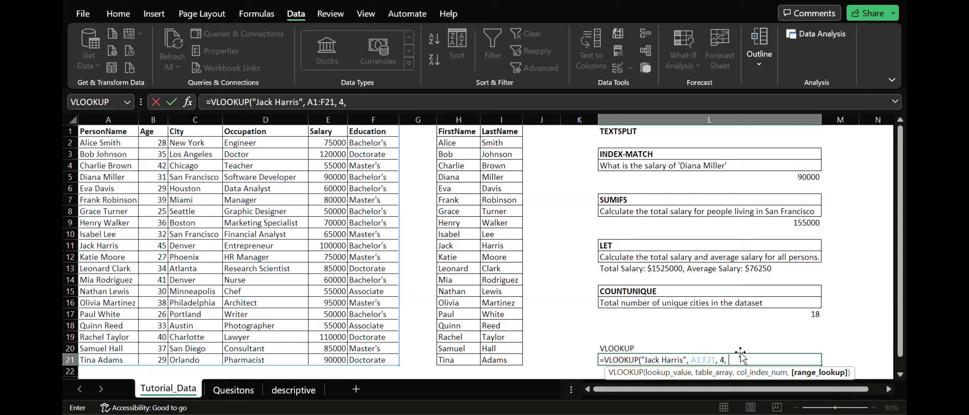
pyautogui.scroll(-1, 740, 353)
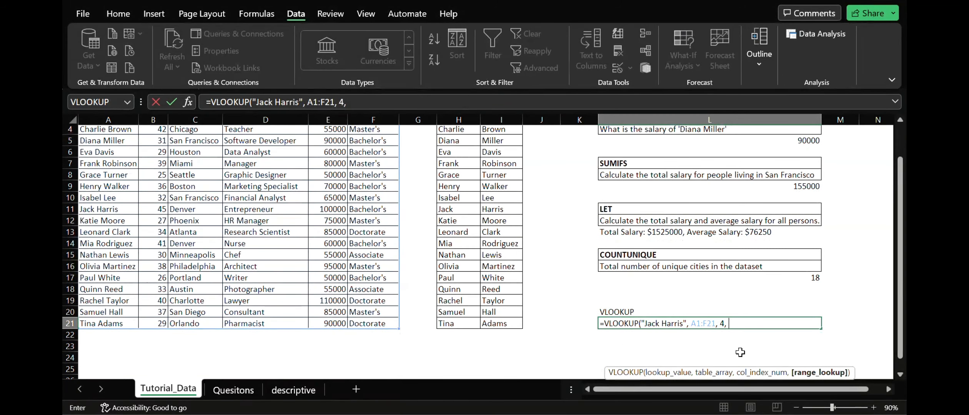
pyautogui.write('FA')
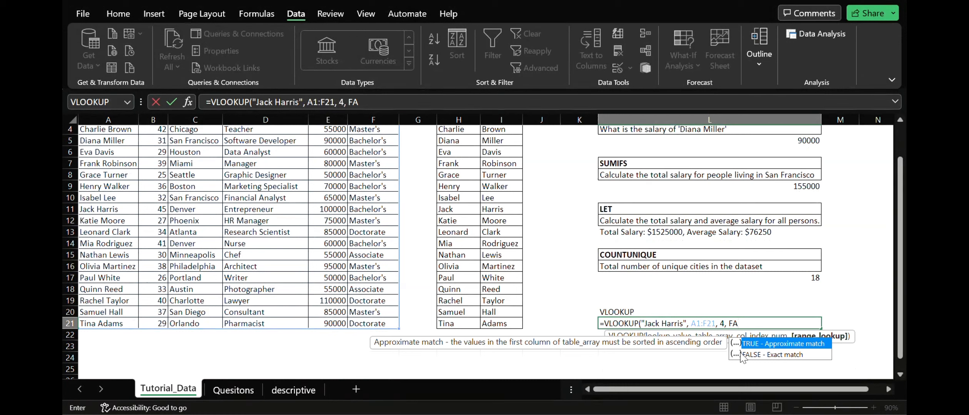
pyautogui.write('LSE)')
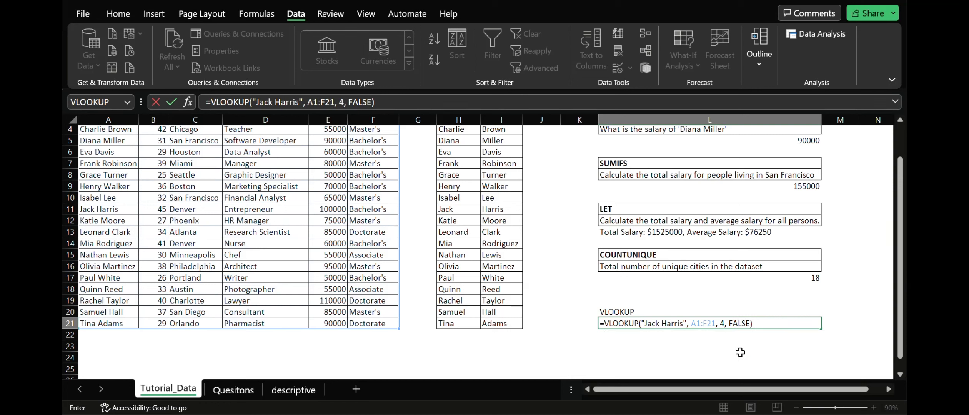
pyautogui.press('Return')
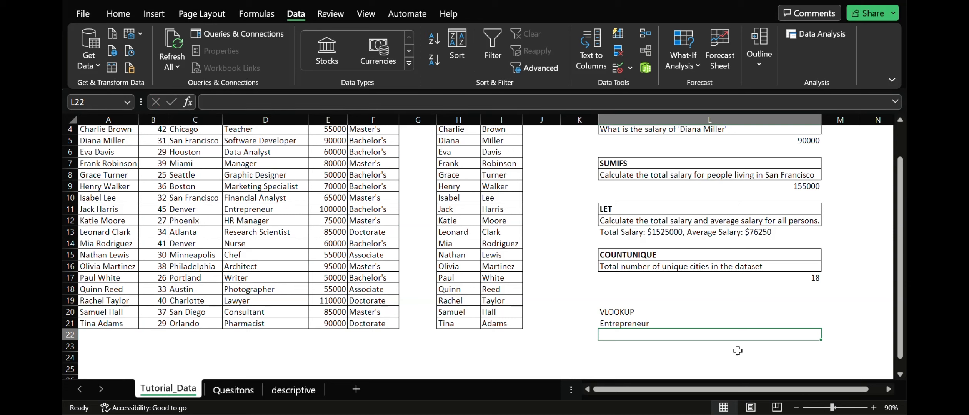
# Check the VLOOKUP result in L21 against the name and occupation in row 11 of the dataset.
pyautogui.click(664, 325)
pyautogui.scroll(1, 441, 275)
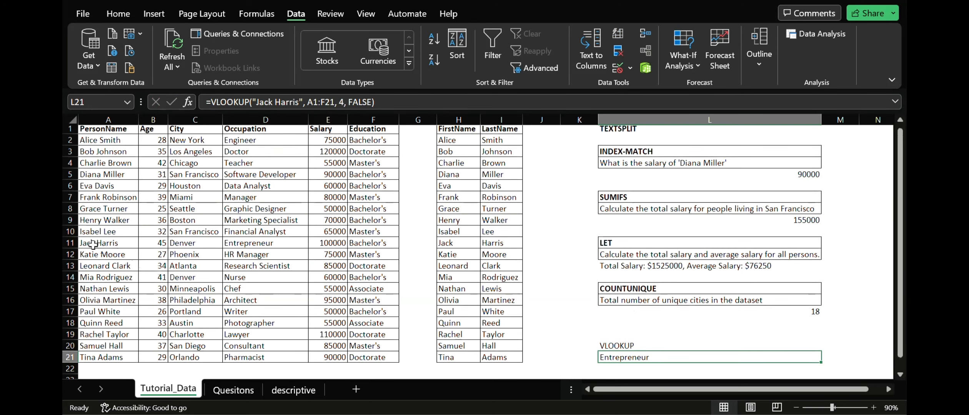
pyautogui.moveTo(93, 245); pyautogui.dragTo(271, 246)
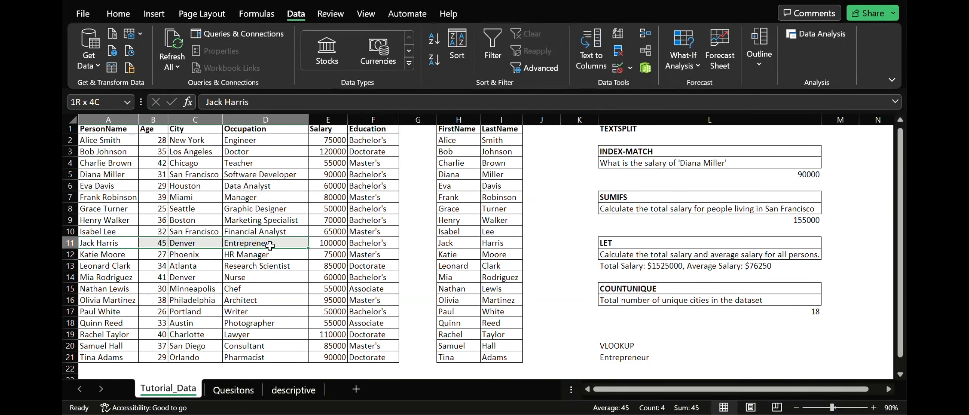
pyautogui.click(288, 243)
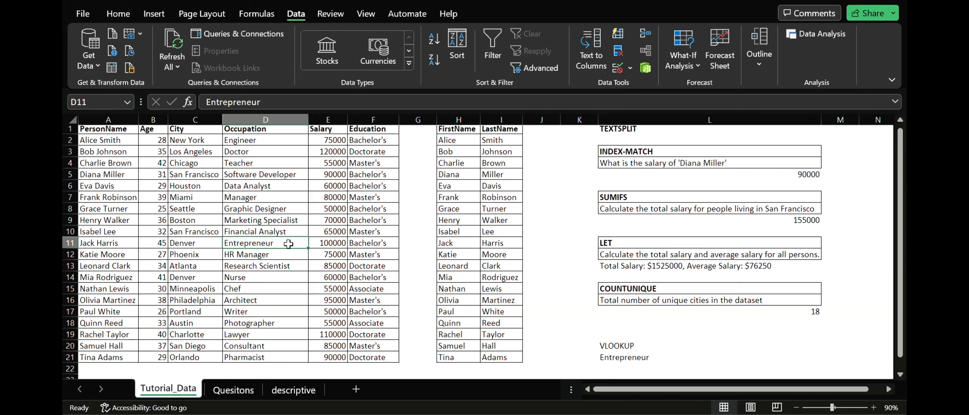
# Make the VLOOKUP heading in L20 bold.
pyautogui.scroll(-1, 661, 320)
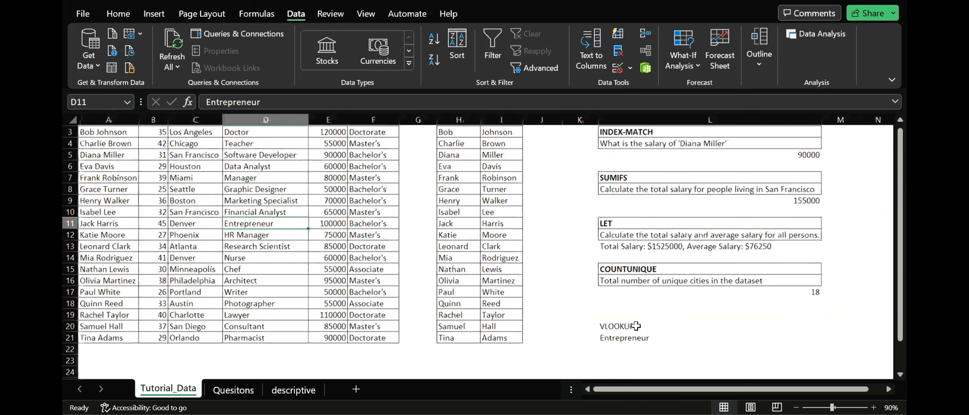
pyautogui.click(636, 326)
pyautogui.hotkey('ctrl', 'b')
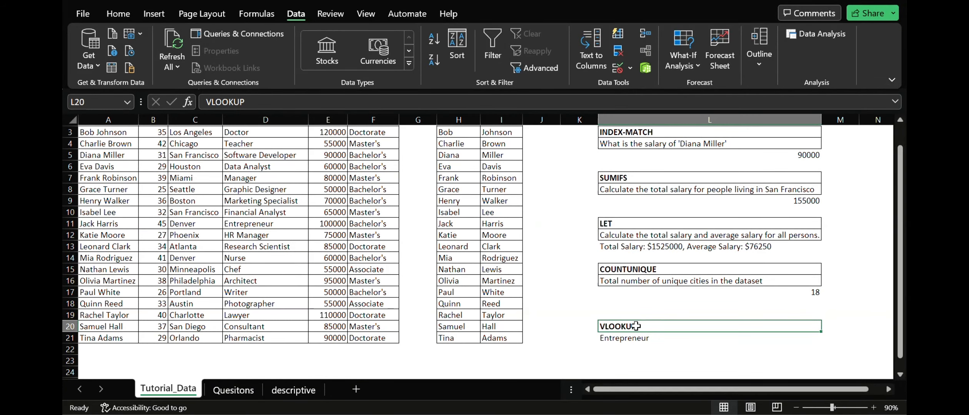
# Review the formula answers on Tutorial_Data and the Age and Salary statistics on the descriptive sheet.
pyautogui.scroll(-2, 634, 325)
pyautogui.scroll(3, 601, 306)
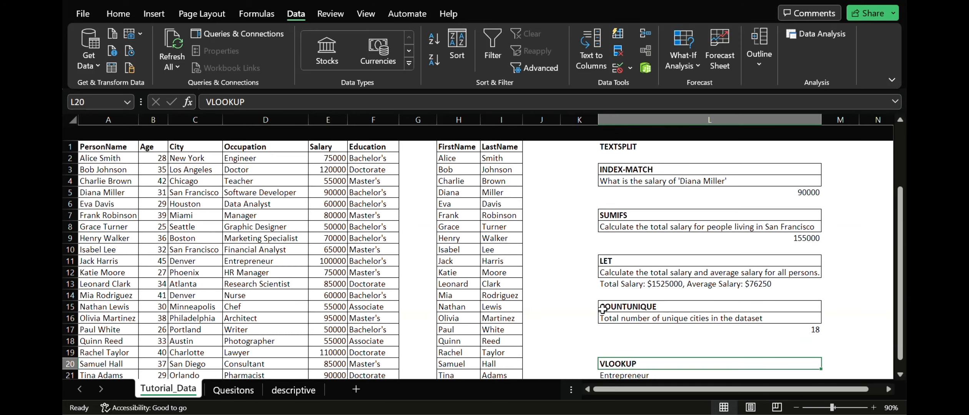
pyautogui.scroll(-2, 603, 307)
pyautogui.scroll(2, 602, 309)
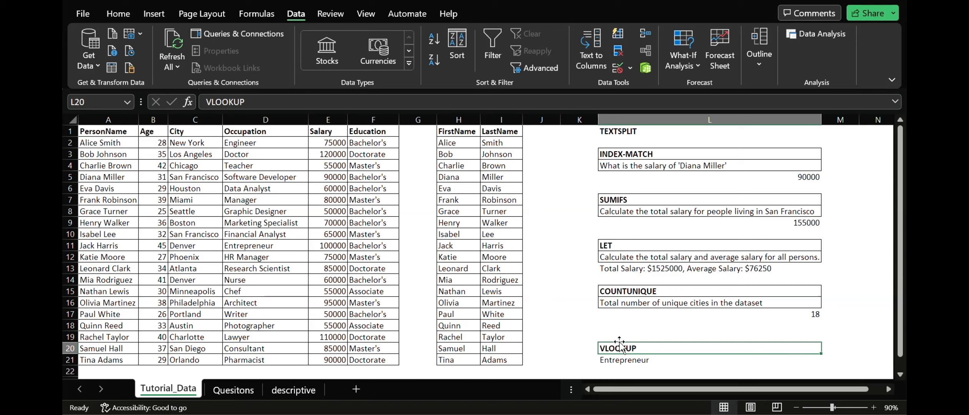
pyautogui.scroll(-1, 620, 344)
pyautogui.click(293, 390)
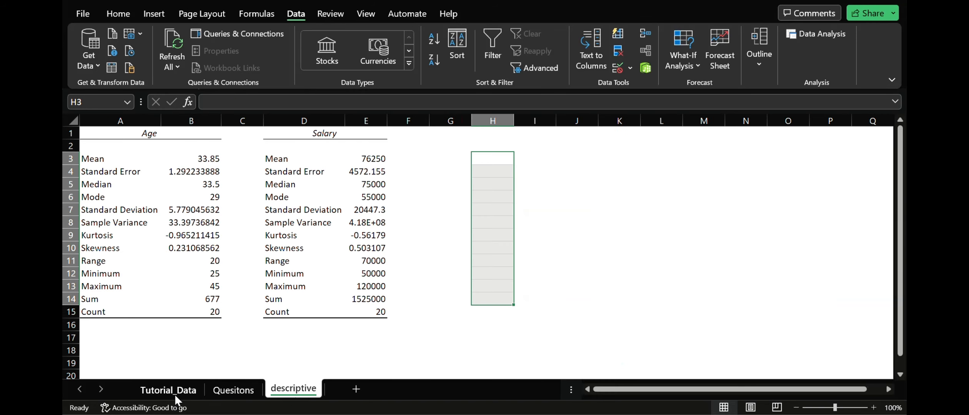
pyautogui.click(152, 395)
pyautogui.scroll(2, 154, 169)
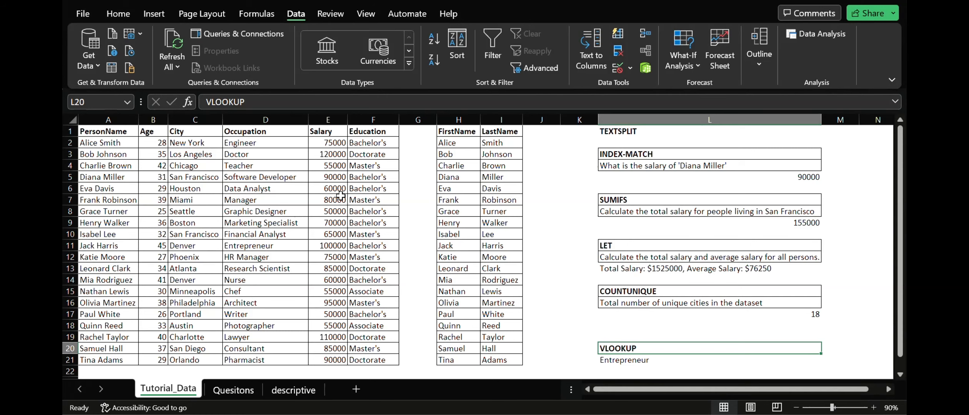
pyautogui.hscroll(1, 351, 209)
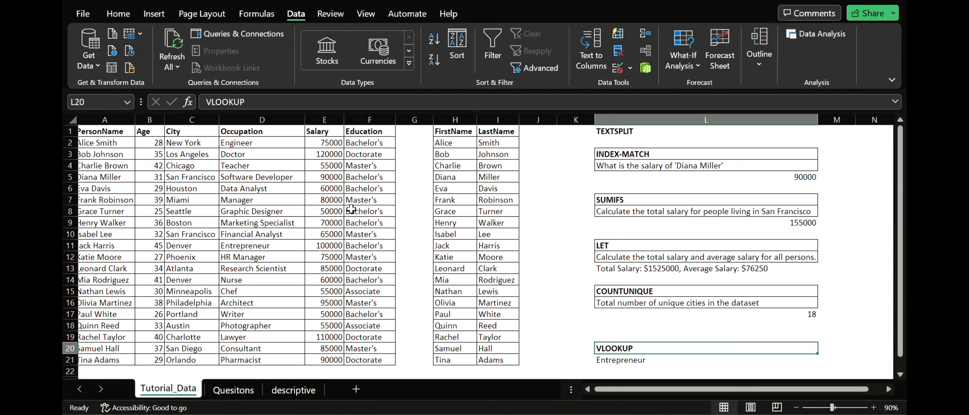
# Enter the heading Age Group in D25 below the dataset, with the groups less than 20 and 20-30 beneath it.
pyautogui.scroll(-2, 351, 209)
pyautogui.hscroll(-1, 351, 209)
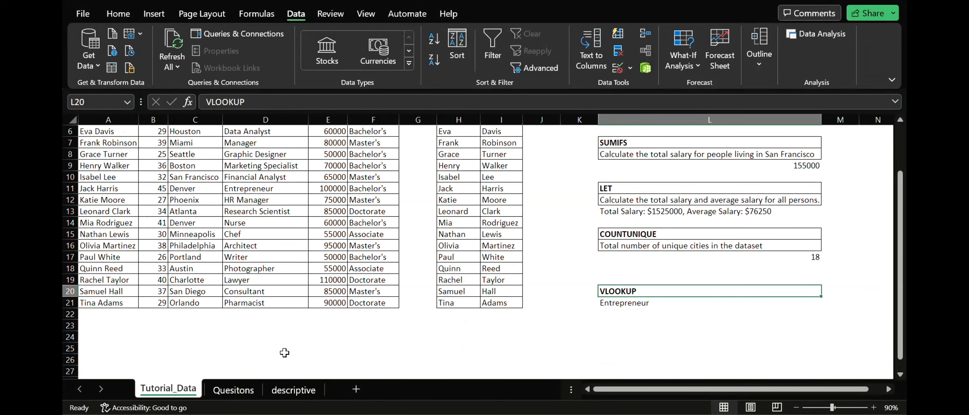
pyautogui.click(285, 353)
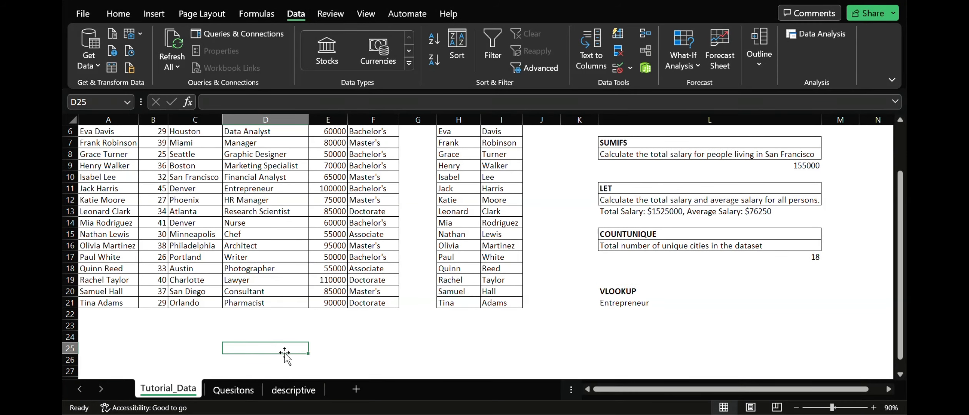
pyautogui.write('Age ')
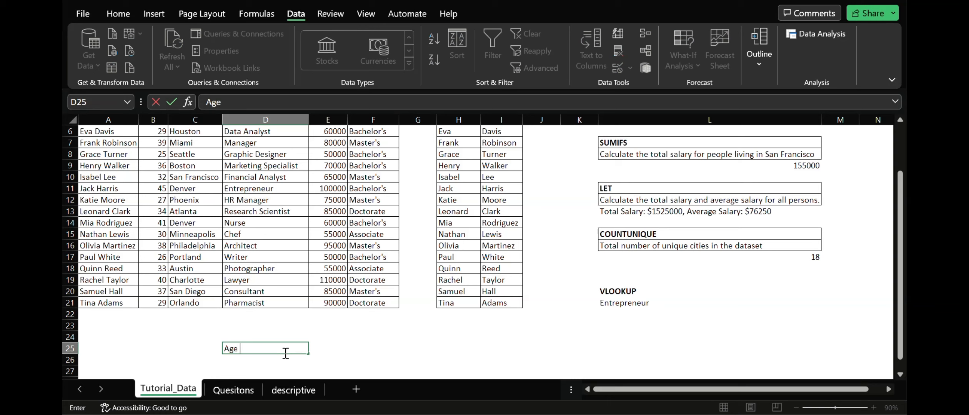
pyautogui.write('Group')
pyautogui.press('Return')
pyautogui.write('less th')
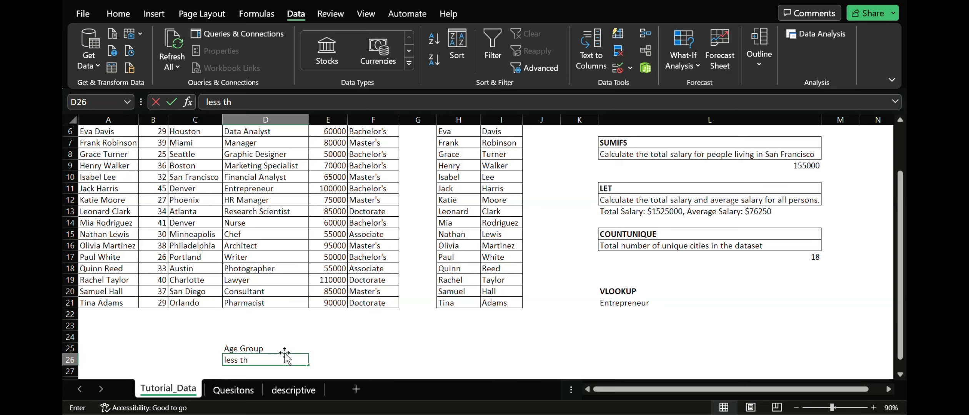
pyautogui.write('an 20')
pyautogui.press('Return')
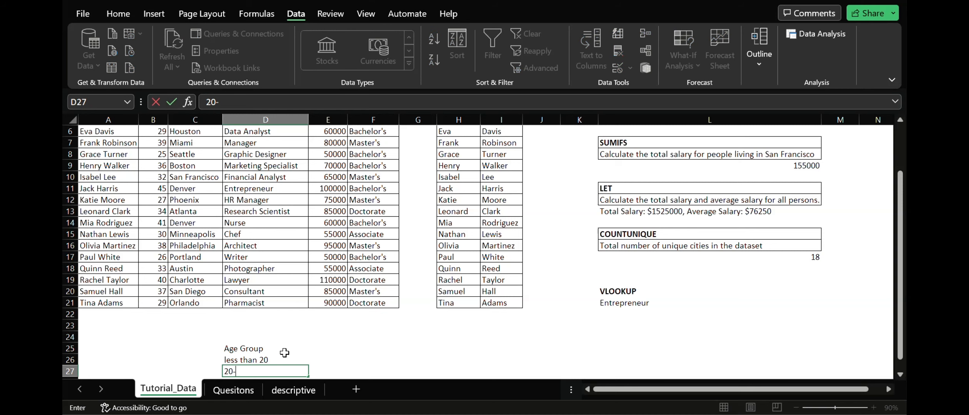
pyautogui.write('20-30')
pyautogui.press('Return')
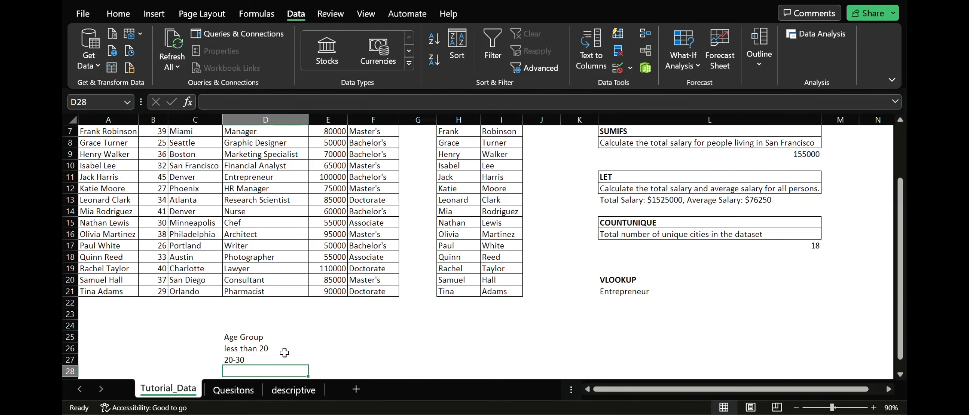
# Continue the age group list in D28:D30 with 30-40, 40-50 and more than 50.
pyautogui.write('30-49')
pyautogui.press('Return')
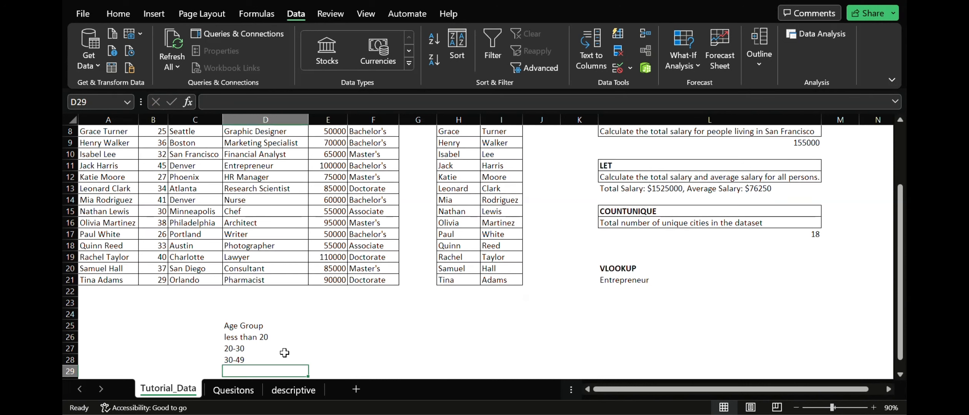
pyautogui.click(284, 355)
pyautogui.write('30-')
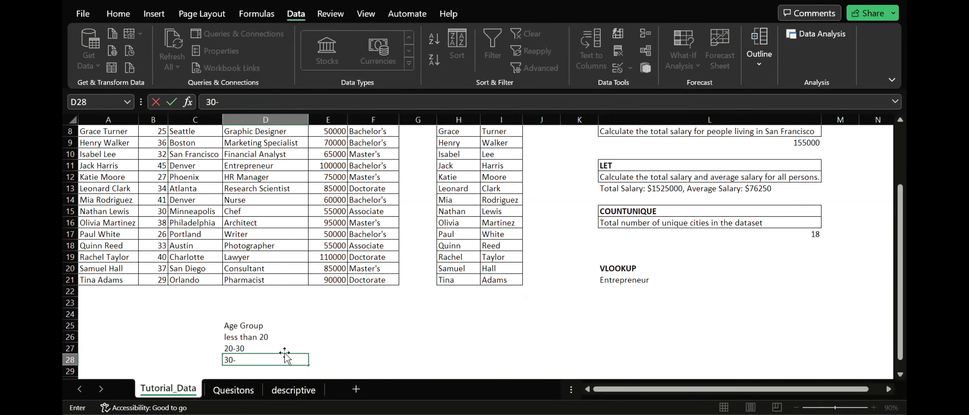
pyautogui.write('4-0')
pyautogui.press('Return')
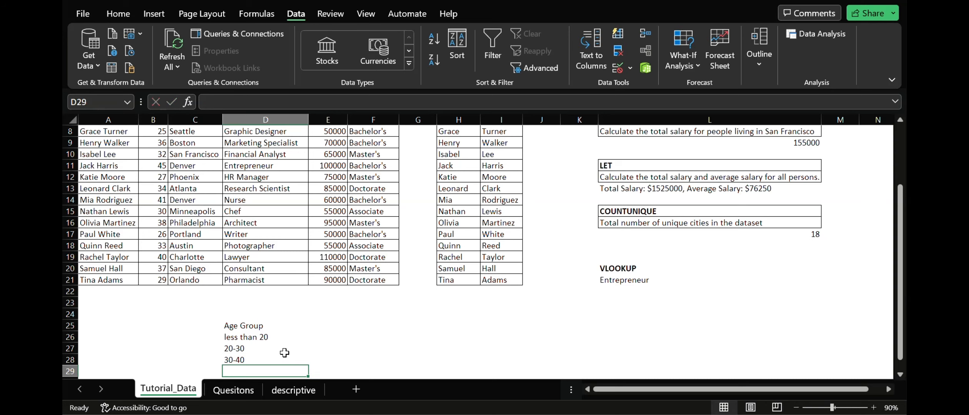
pyautogui.write('40-5')
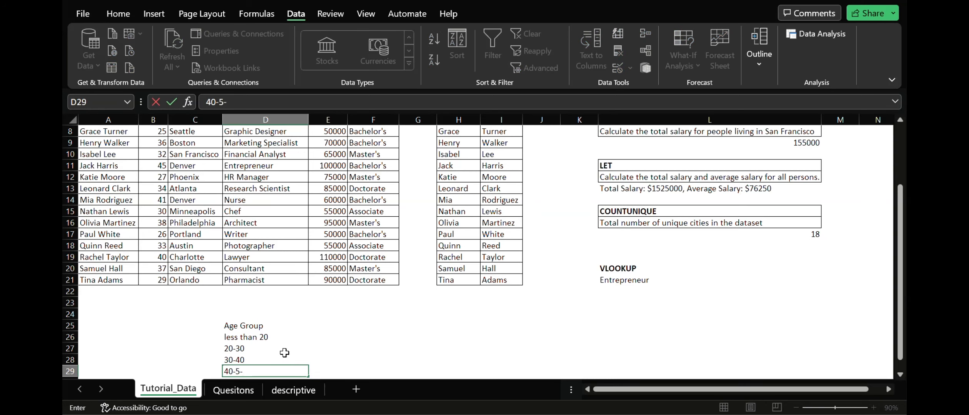
pyautogui.write('0')
pyautogui.press('Return')
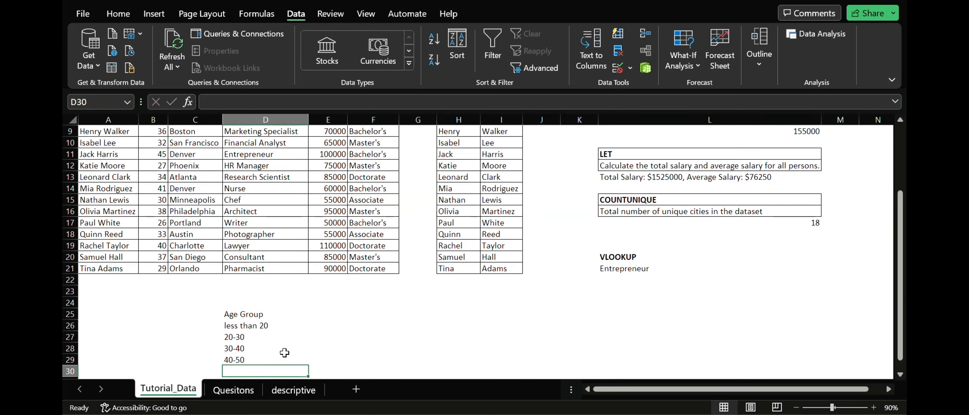
pyautogui.write('more than 50')
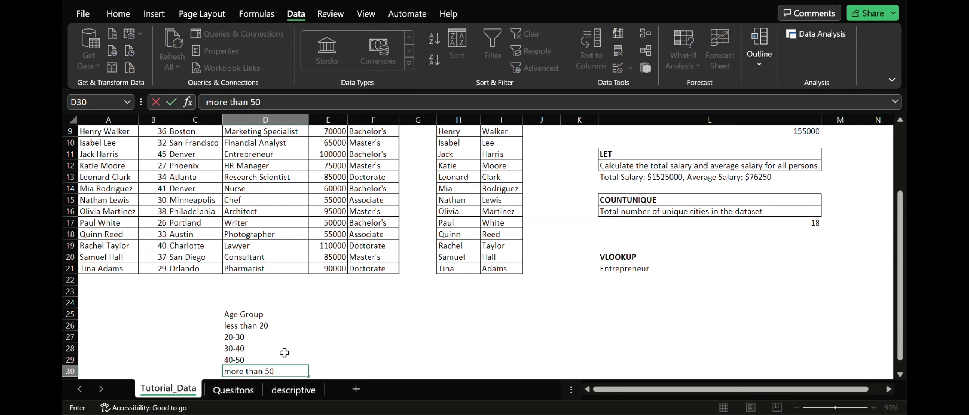
# Add the heading Frequency in E25 beside Age Group.
pyautogui.press('Right')
pyautogui.press('Up')
pyautogui.press('Up')
pyautogui.press('Up')
pyautogui.press('Up')
pyautogui.press('Up')
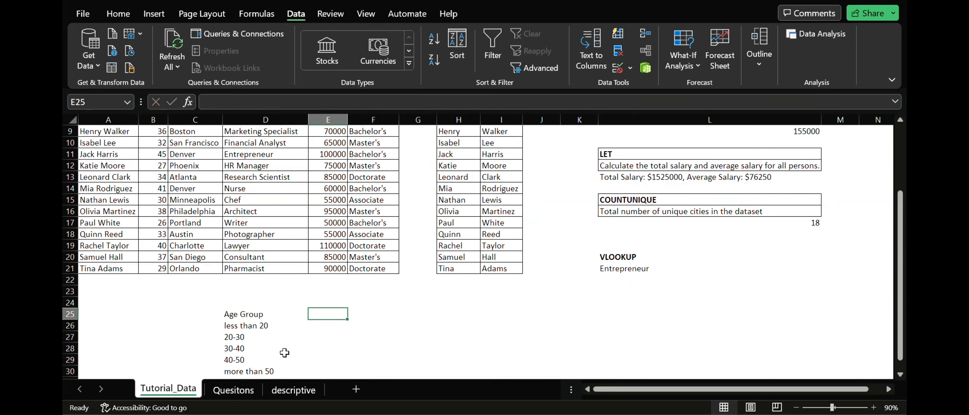
pyautogui.write('Fre')
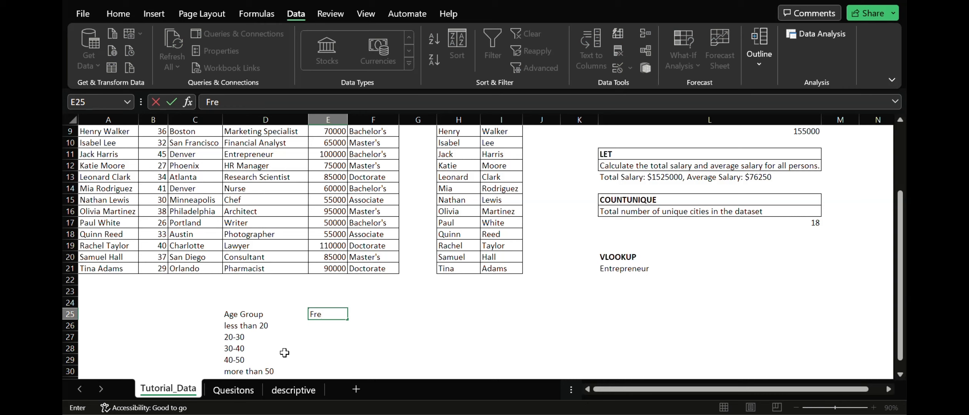
pyautogui.write('quency')
pyautogui.press('Return')
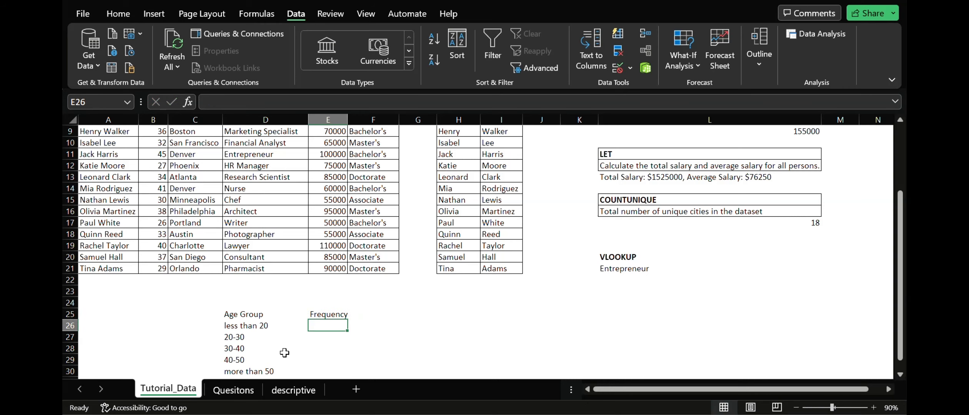
# Start a FREQUENCY formula in E26 using the ages in B2:B21 as the data array.
pyautogui.write('=Freq')
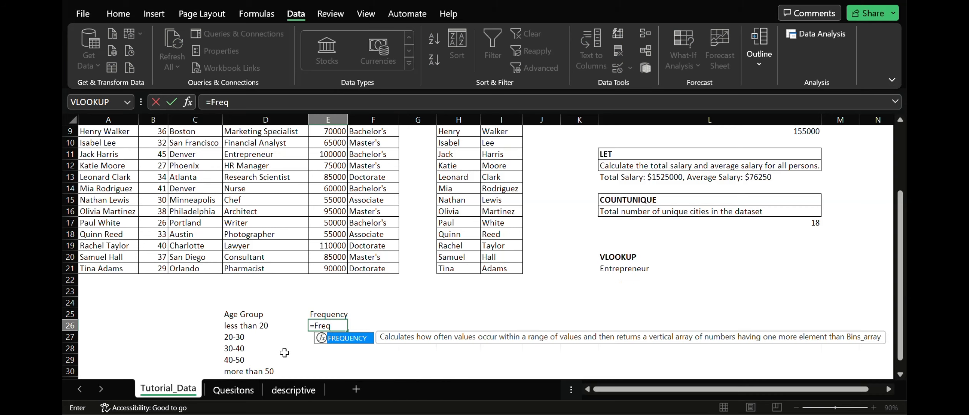
pyautogui.press('Tab')
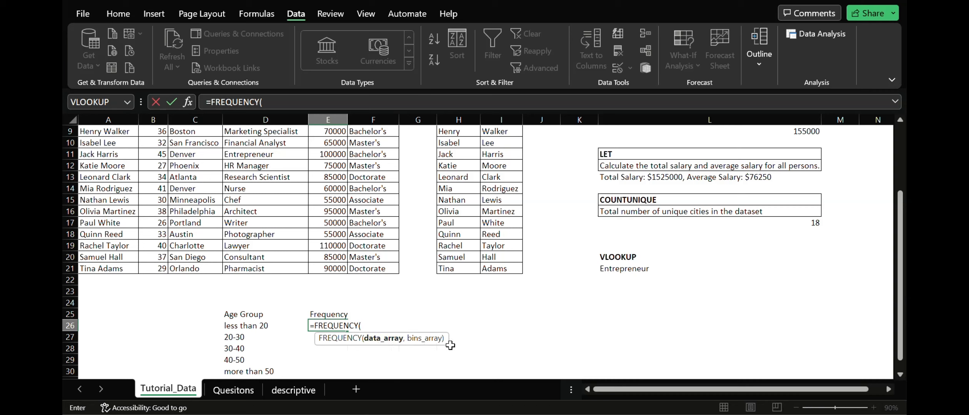
pyautogui.scroll(3, 381, 307)
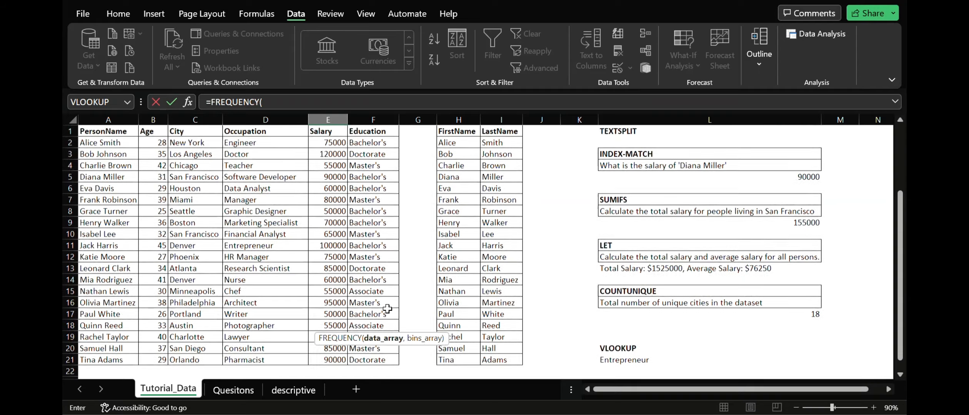
pyautogui.click(154, 143)
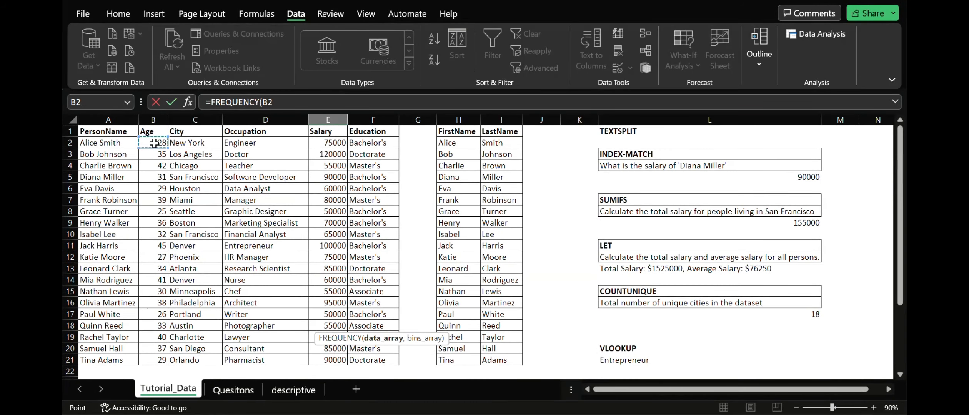
pyautogui.moveTo(154, 143); pyautogui.dragTo(147, 360)
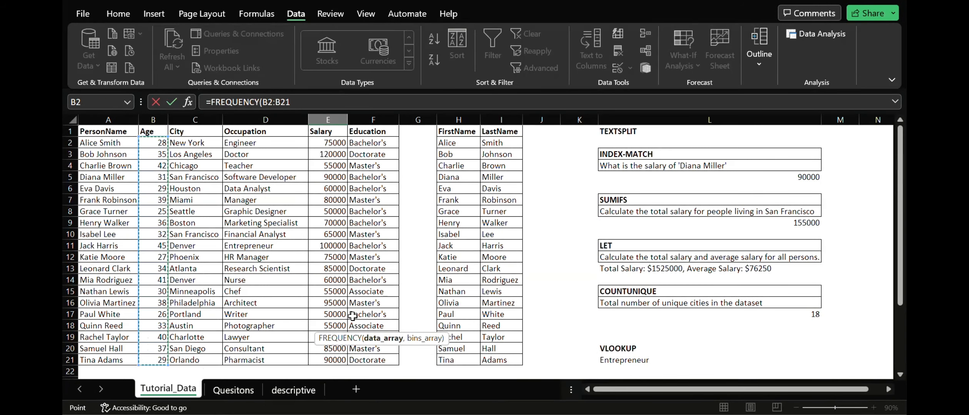
pyautogui.scroll(-3, 352, 315)
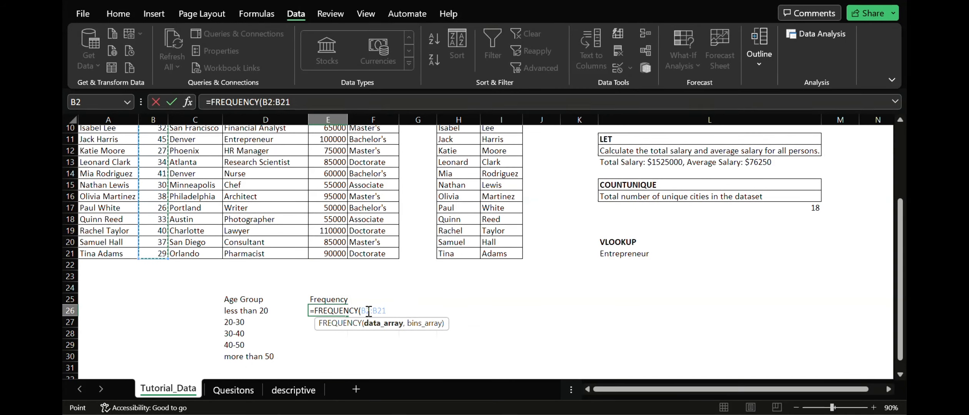
# Complete the FREQUENCY formula with the bins array {20,30,40,50}.
pyautogui.write(',')
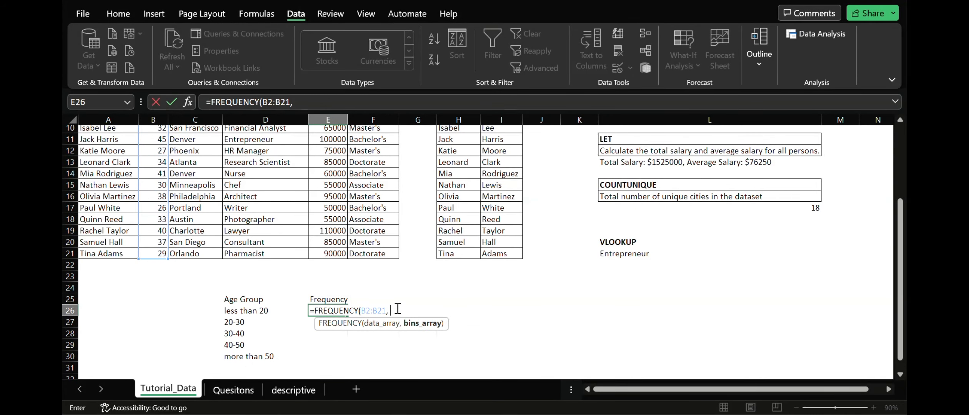
pyautogui.write(' {20,30,40,5')
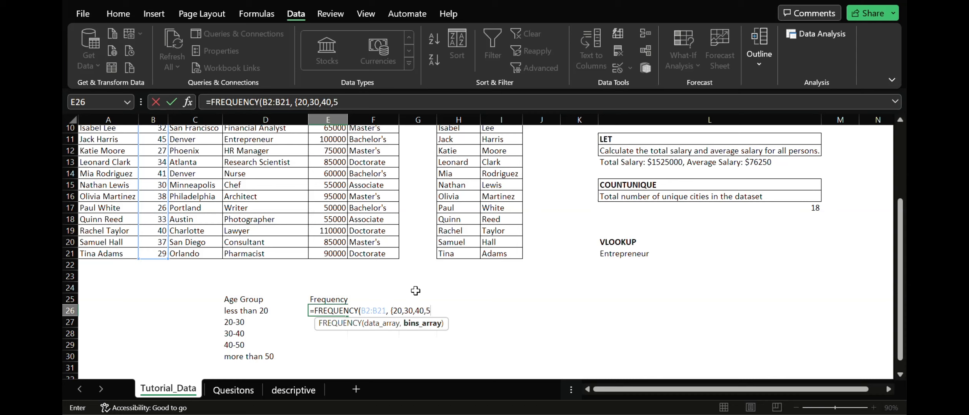
pyautogui.write('0})')
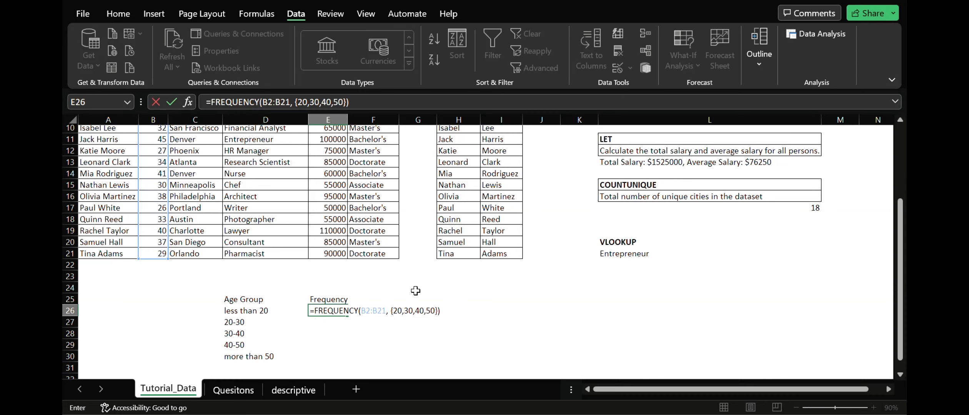
pyautogui.press('Return')
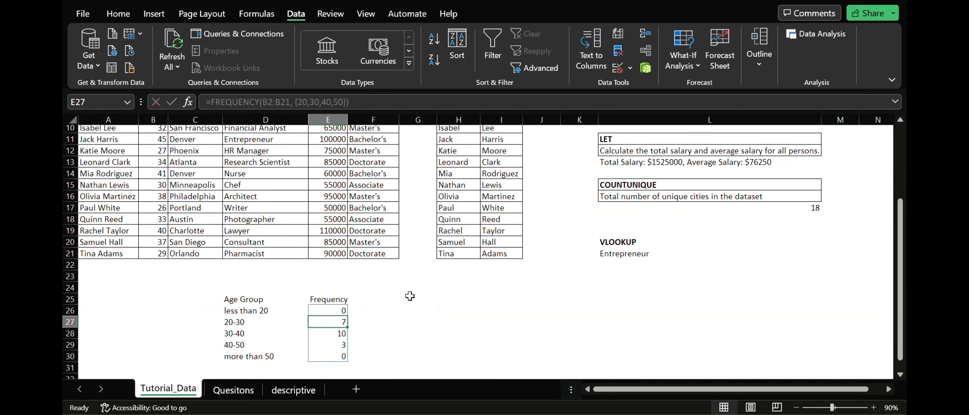
# Apply all borders to the age group frequency table in D25:E30.
pyautogui.moveTo(249, 300); pyautogui.dragTo(330, 354)
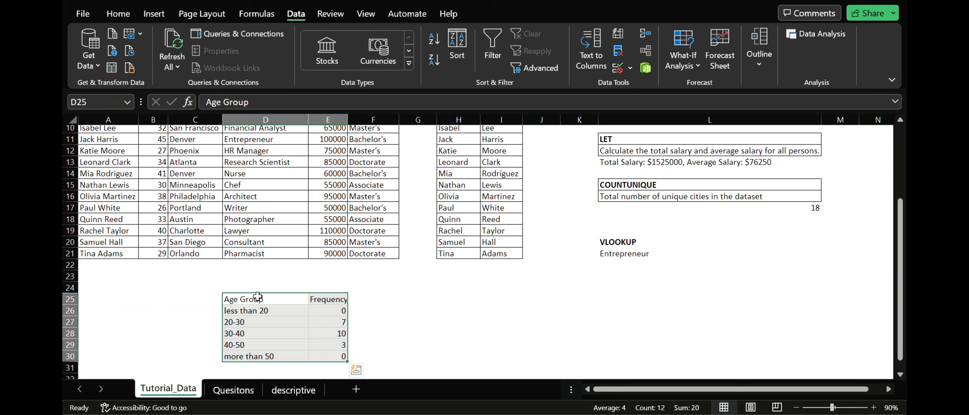
pyautogui.hotkey('alt', 'h')
pyautogui.press('b')
pyautogui.press('a')
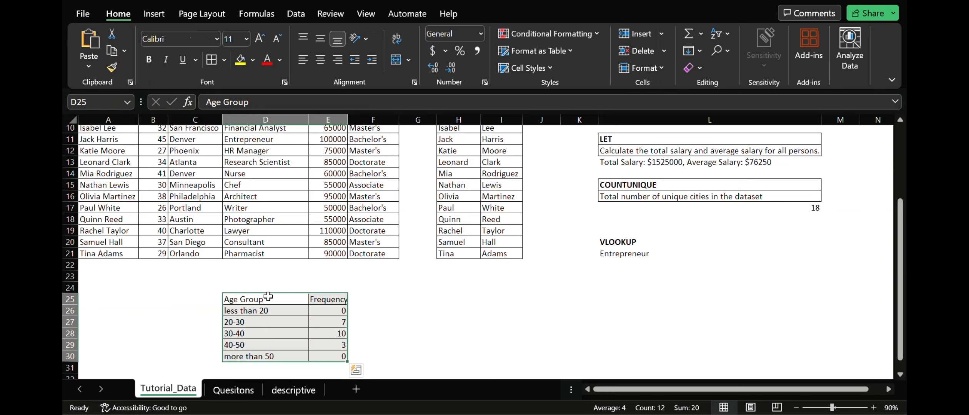
# Make the Age Group and Frequency headings bold and autofit the width of column E.
pyautogui.click(268, 299)
pyautogui.hotkey('shift', 'Right')
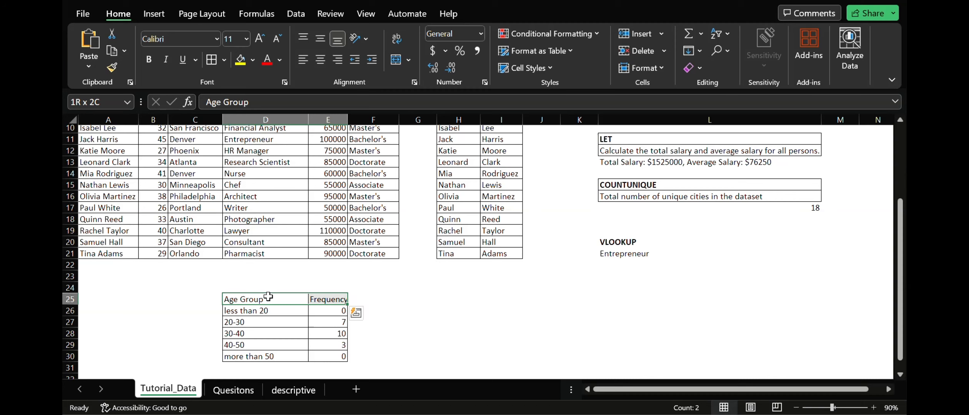
pyautogui.hotkey('ctrl', 'b')
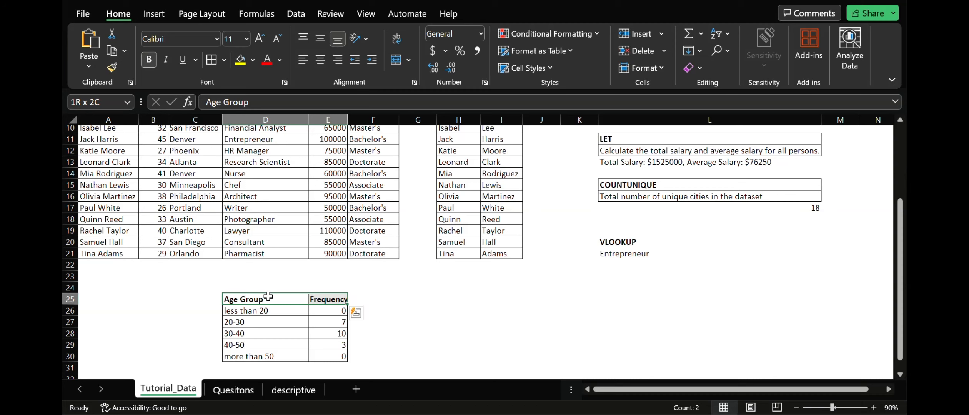
pyautogui.doubleClick(348, 118)
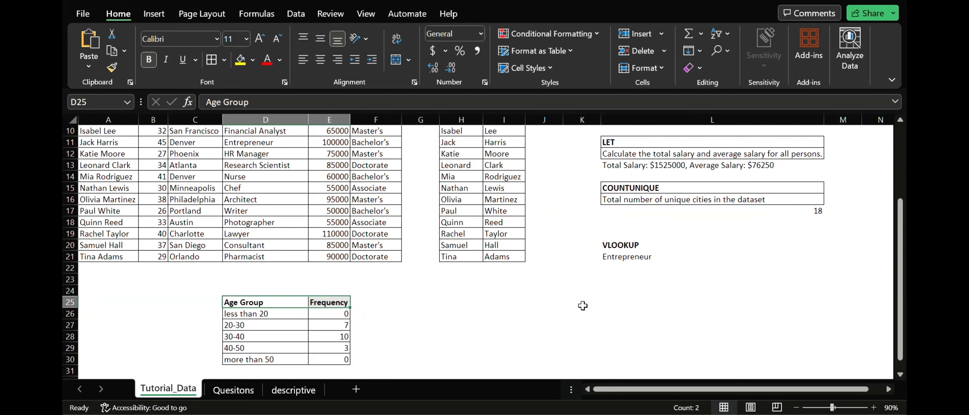
pyautogui.scroll(3, 583, 306)
pyautogui.scroll(-3, 583, 306)
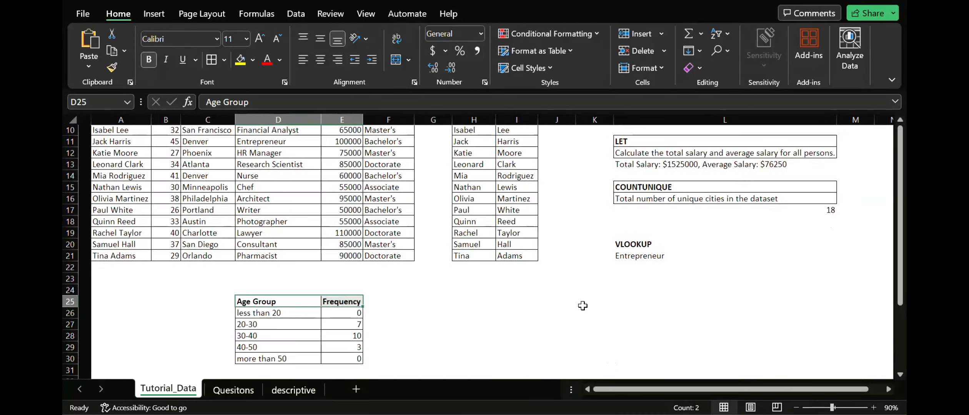
pyautogui.scroll(3, 583, 306)
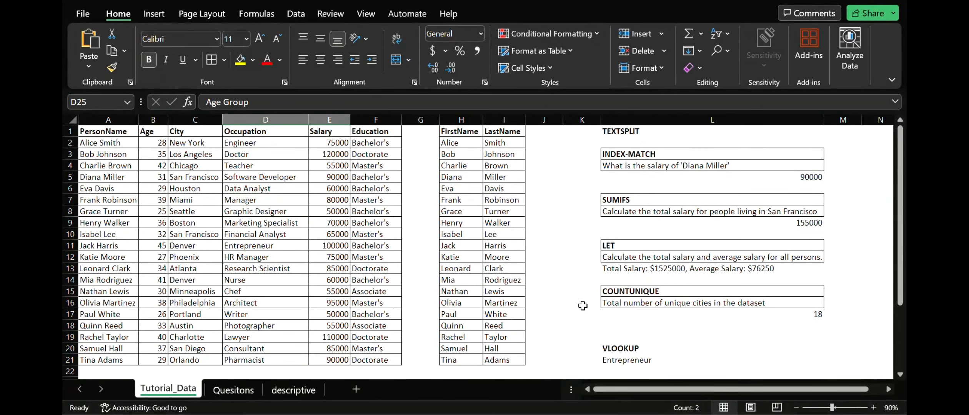